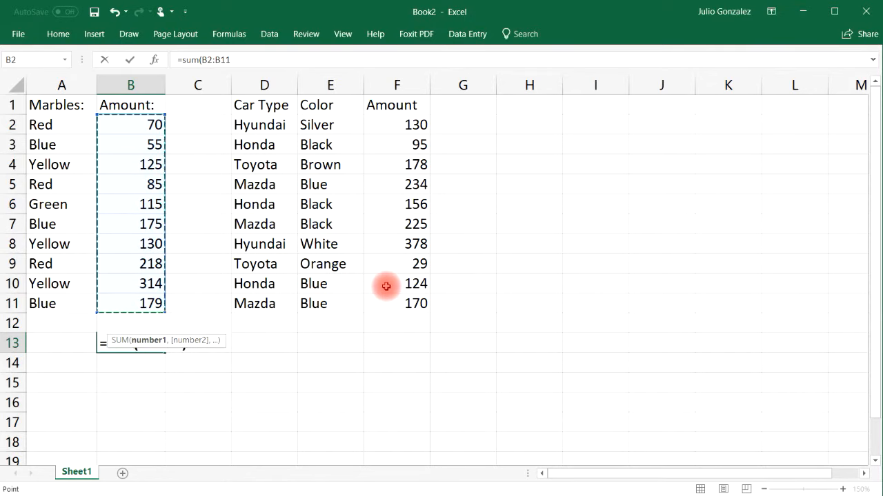
Step: Total the marble amounts in B2:B11 with a SUM formula in B13, and clear that cell again
key("Return")
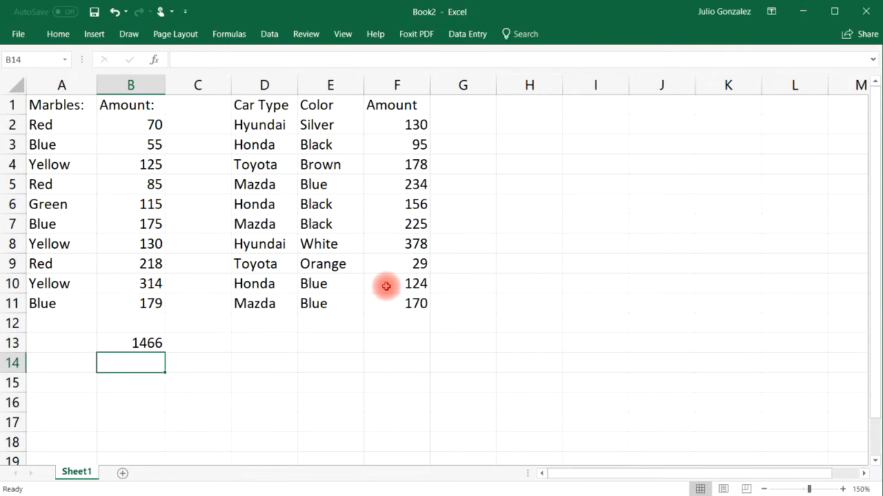
left_click(148, 340)
key("Delete")
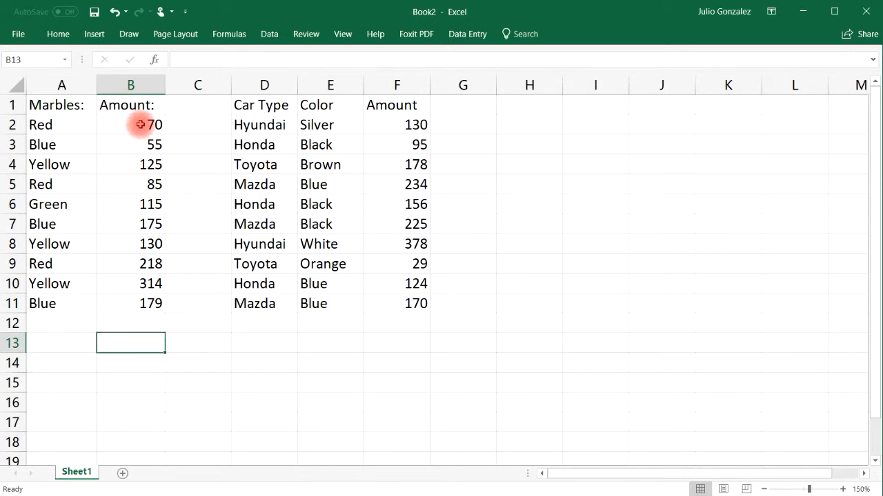
Step: Review the marble amounts in B2:B11 and the Red entries in A2, A5 and A9
left_click_drag(137, 122, 138, 297)
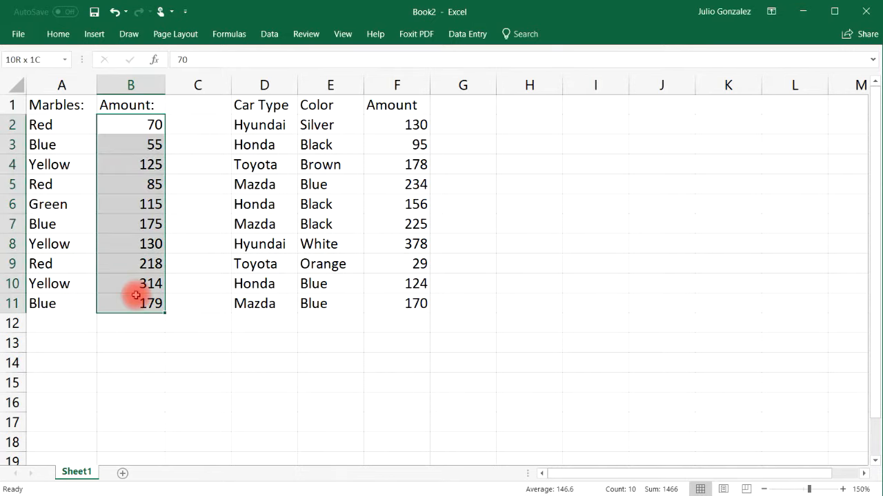
left_click(140, 342)
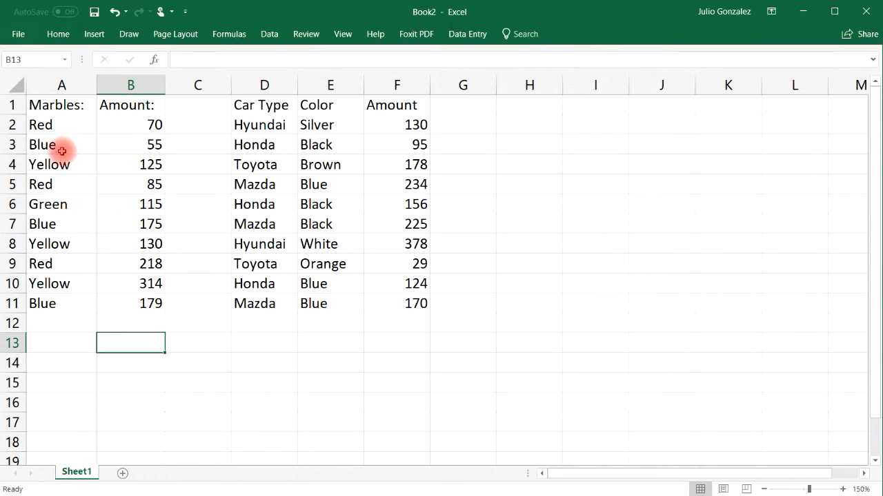
left_click(52, 125)
left_click(54, 183)
left_click(50, 260)
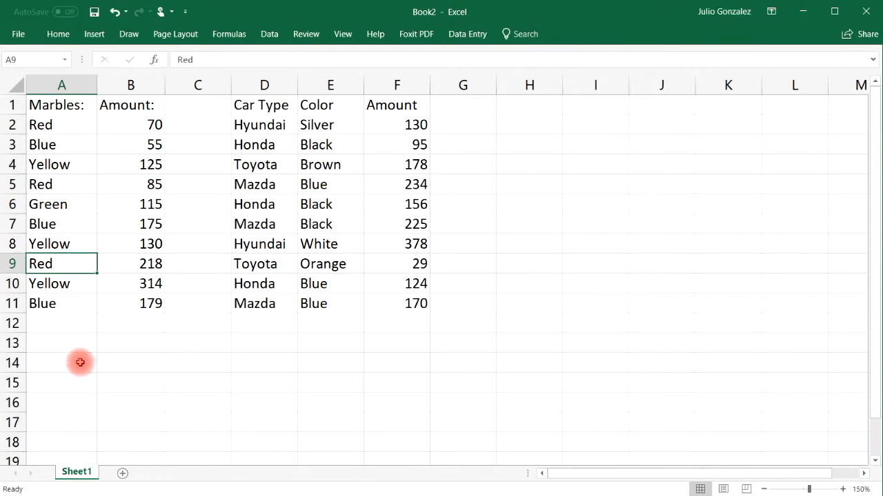
left_click(116, 342)
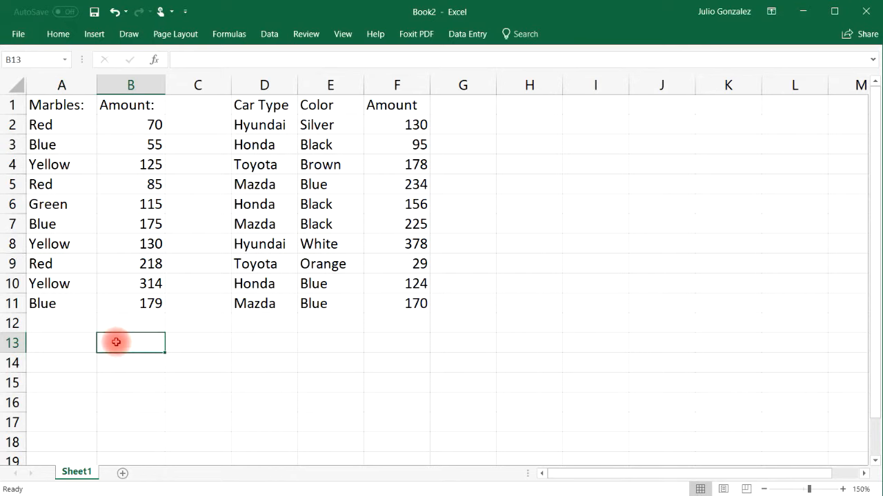
Step: Enter the headings Marbles in A13 and SumIf in B13
left_click(74, 343)
type("Marbles")
key("Tab")
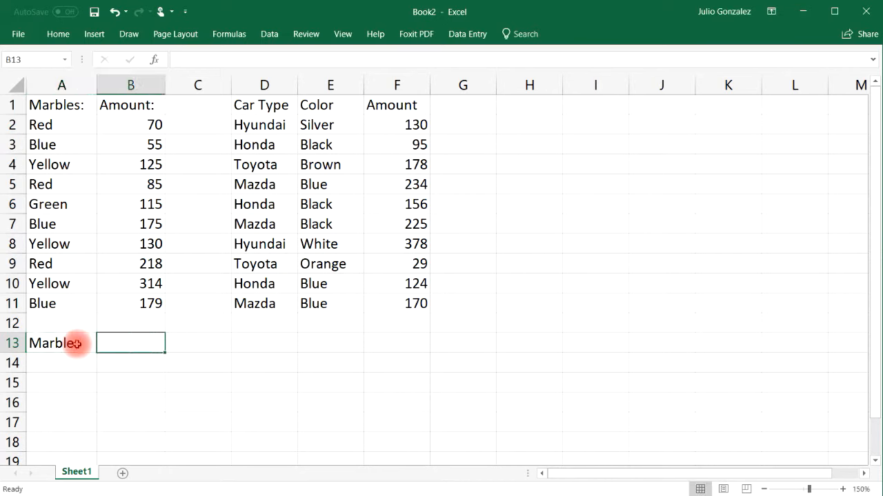
type("Sum ")
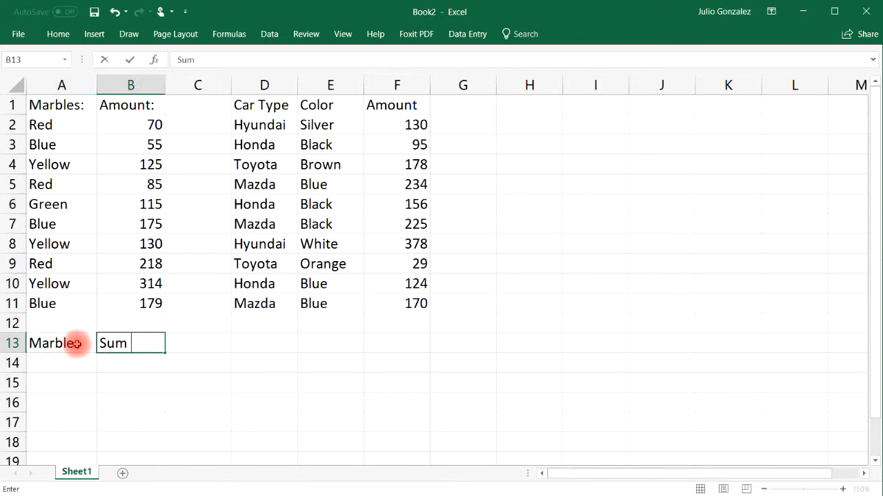
type("f")
key("Return")
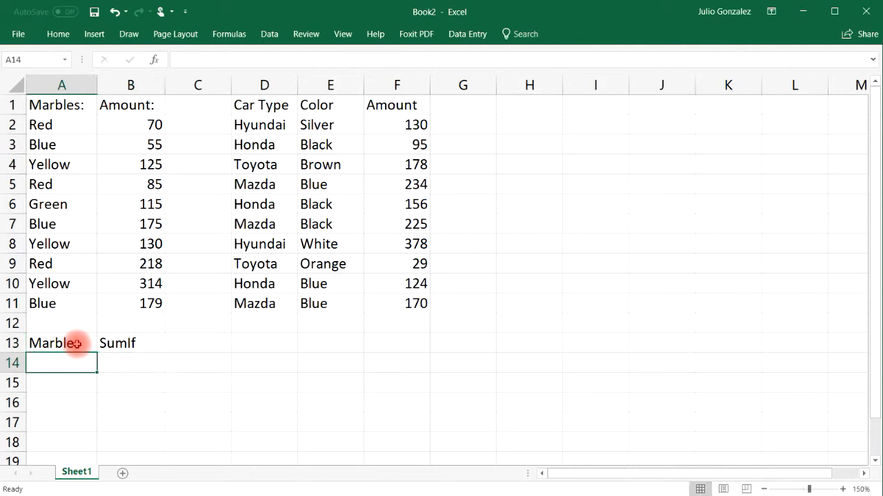
Step: Fill cell A14, below the Marbles heading, with light gray
left_click(111, 361)
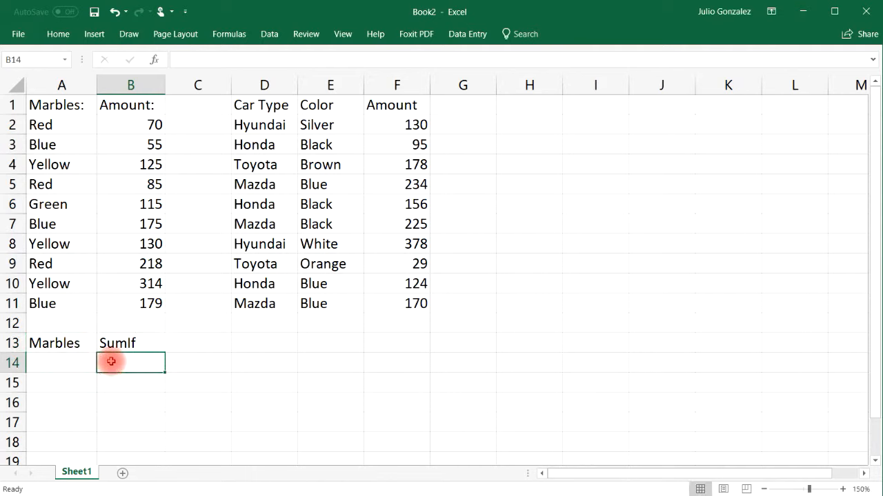
left_click(65, 360)
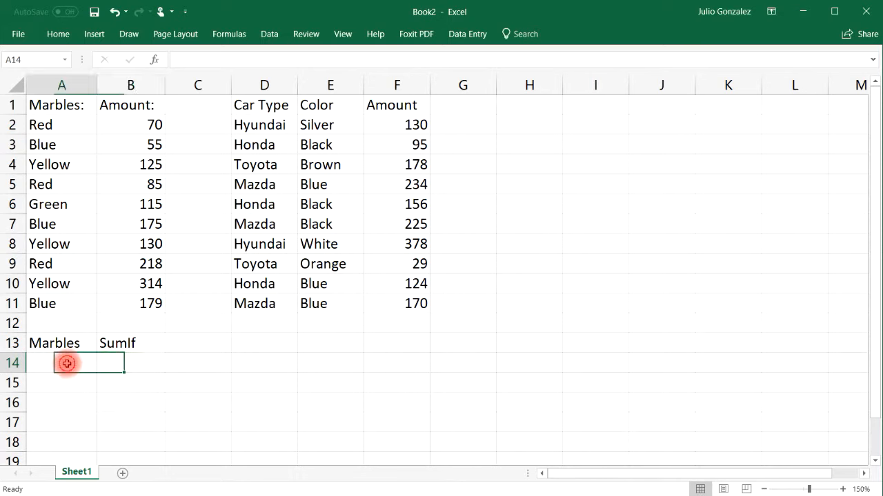
left_click(58, 36)
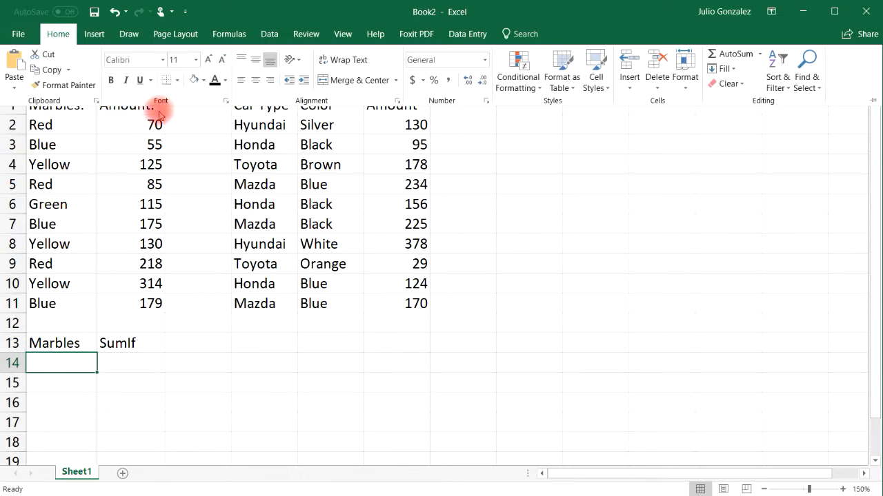
left_click(204, 81)
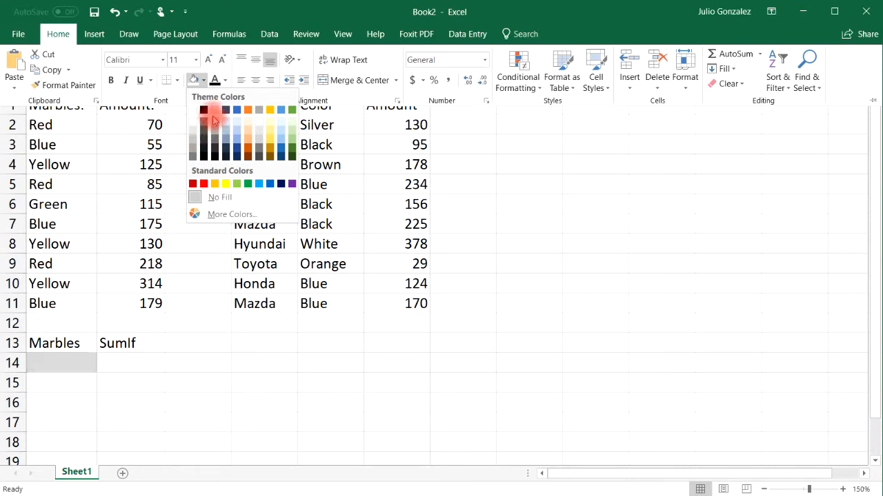
left_click(213, 120)
Step: Fill cell B14, below the SumIf heading, with standard yellow
left_click(129, 363)
left_click(130, 362)
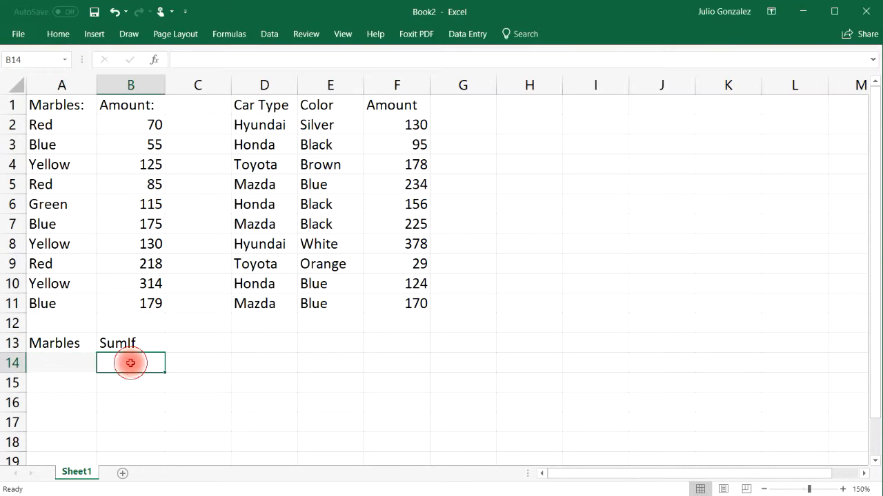
left_click(68, 37)
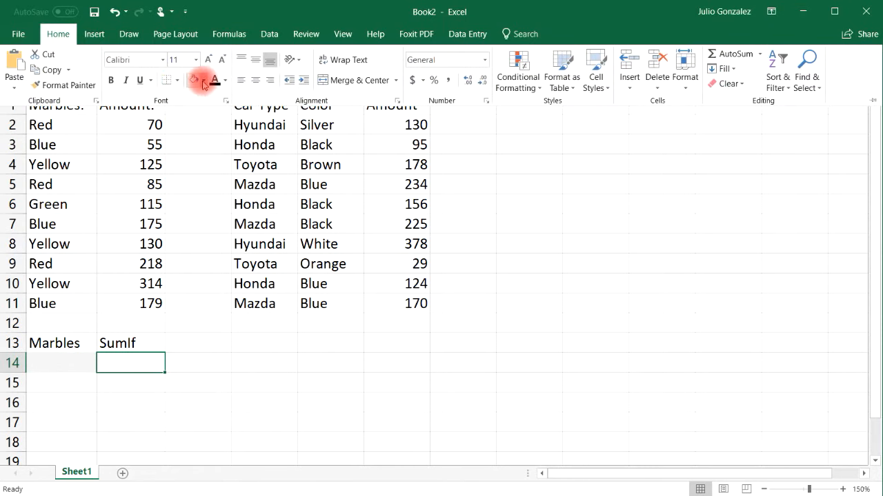
left_click(203, 81)
left_click(225, 183)
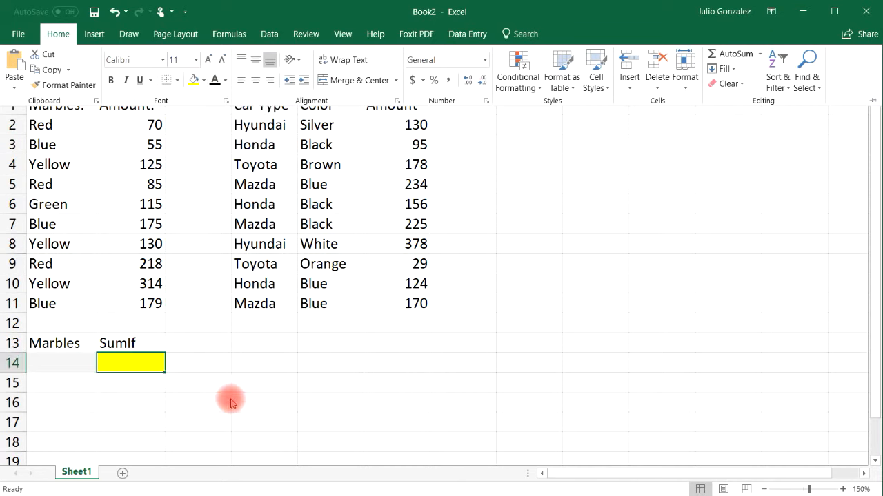
Step: Enter =sumif(A2:A11,A14,B2:B11) in B14 to add the amounts of the marble color given in A14
left_click(72, 358)
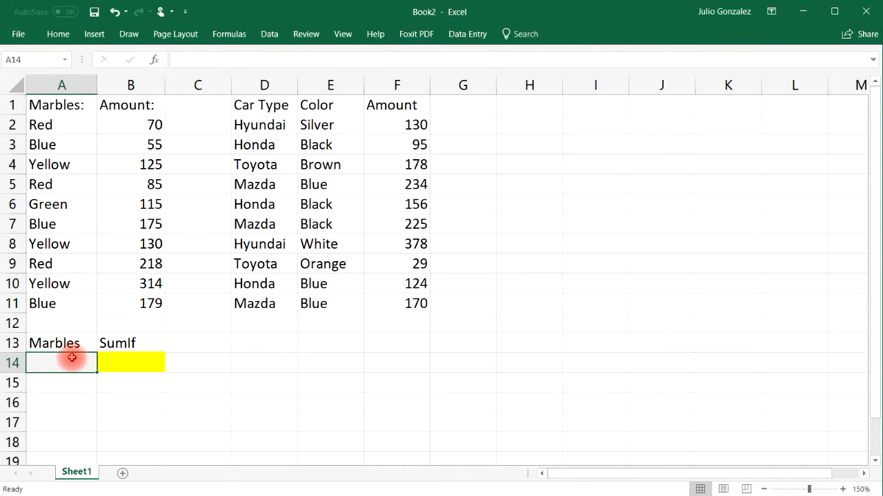
left_click(119, 361)
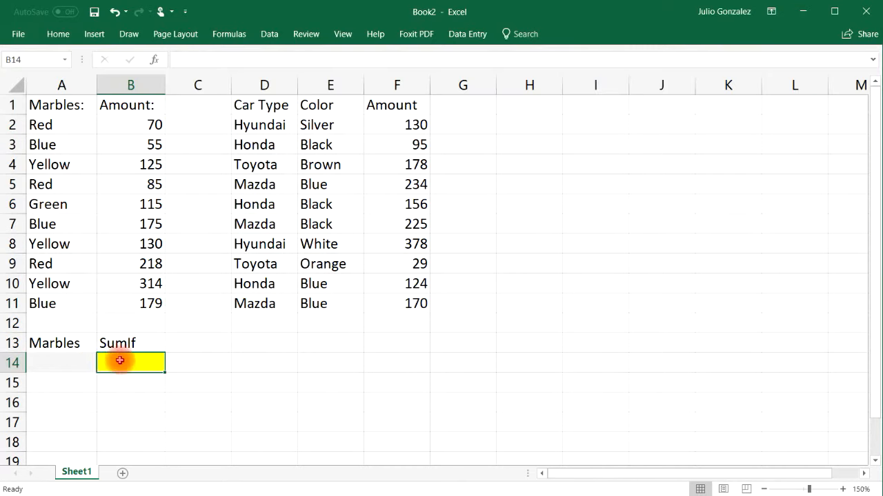
type("=sum")
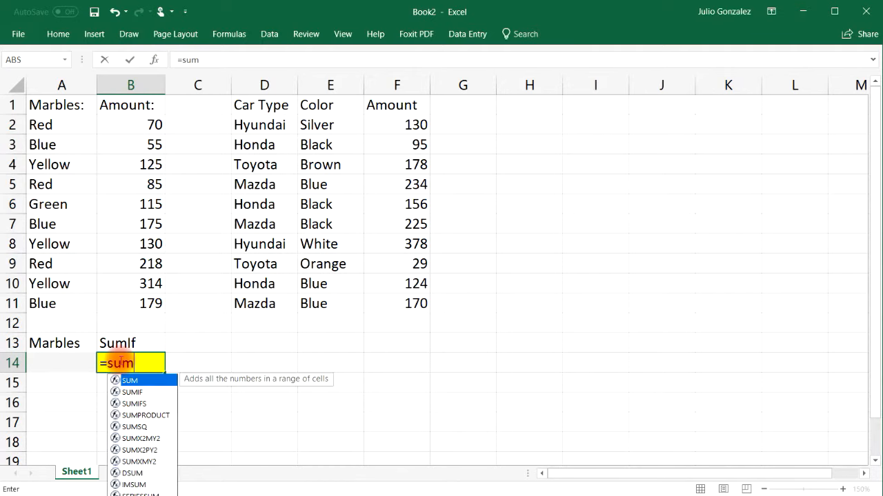
type("if(")
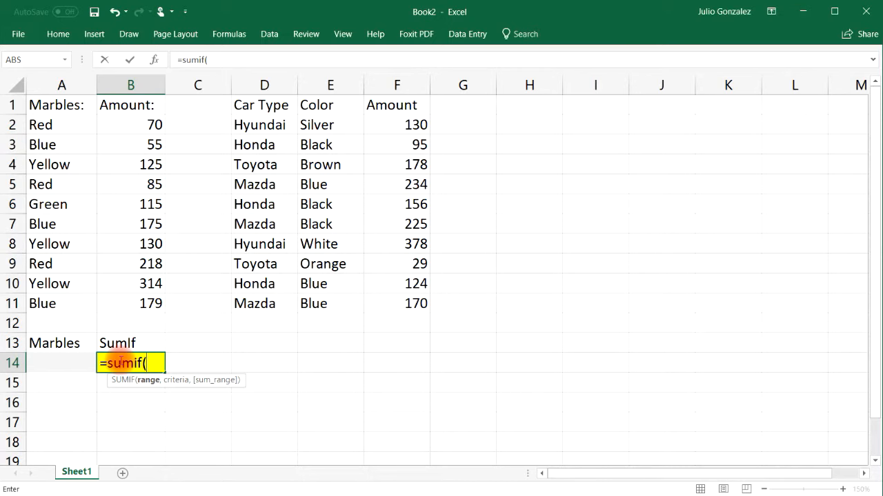
left_click_drag(61, 124, 43, 303)
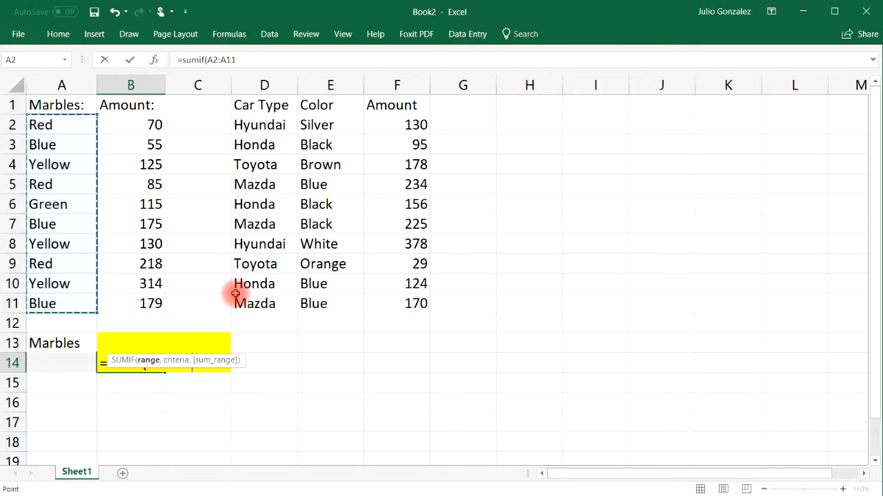
type(",")
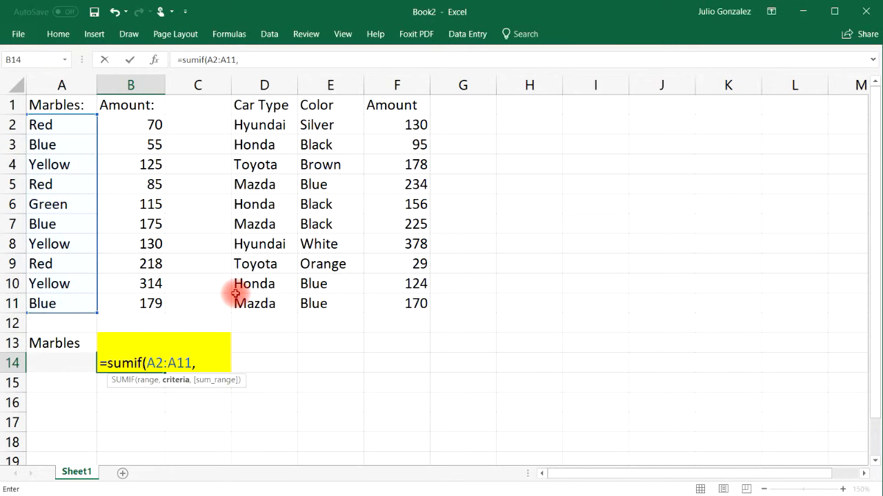
left_click(65, 365)
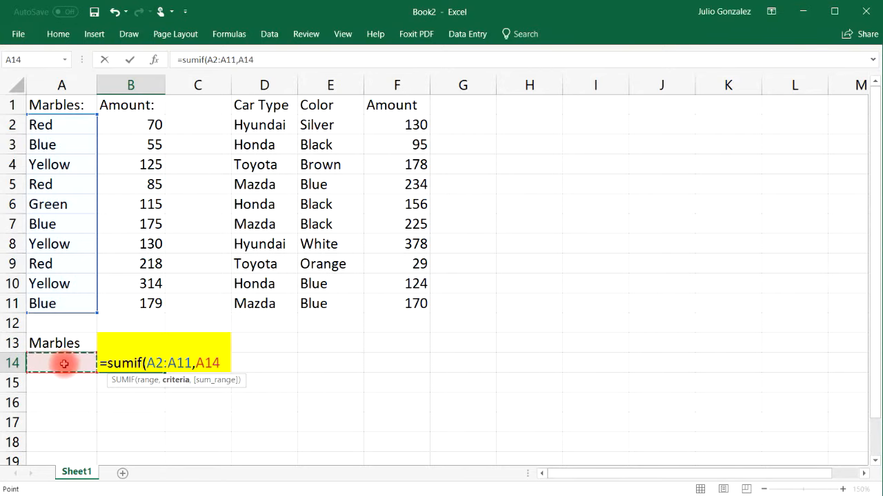
type(",")
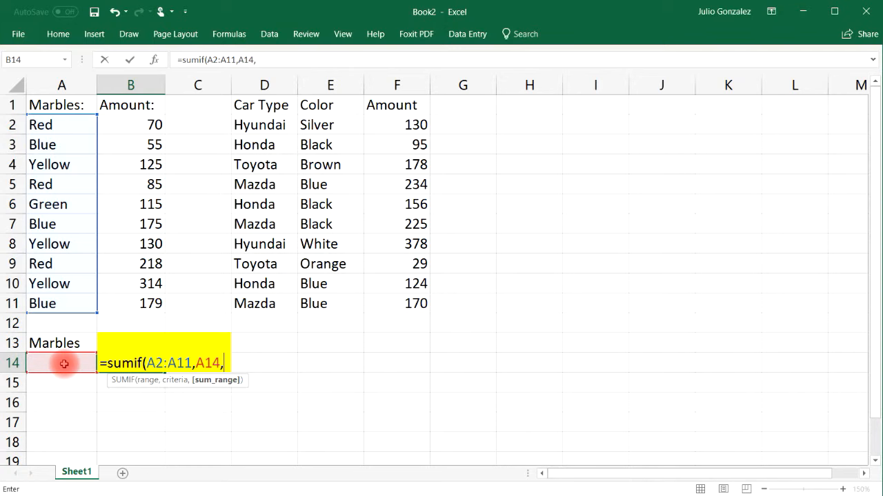
left_click_drag(143, 123, 137, 308)
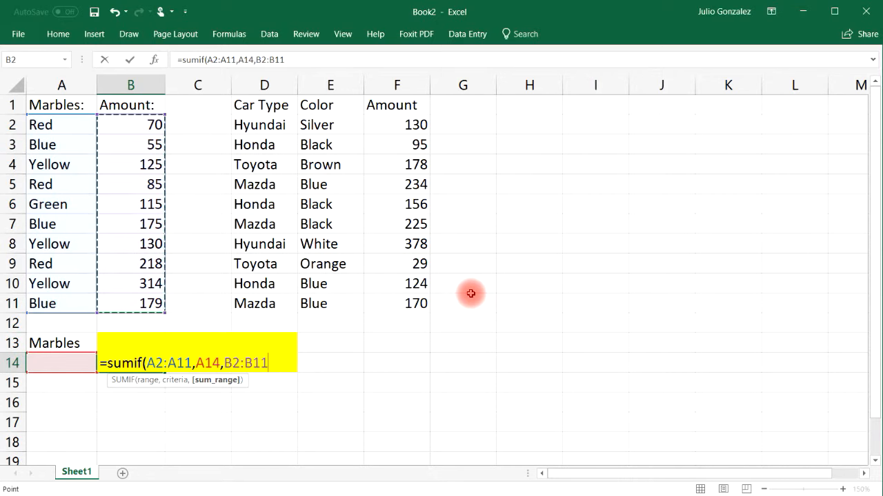
type(")")
key("Return")
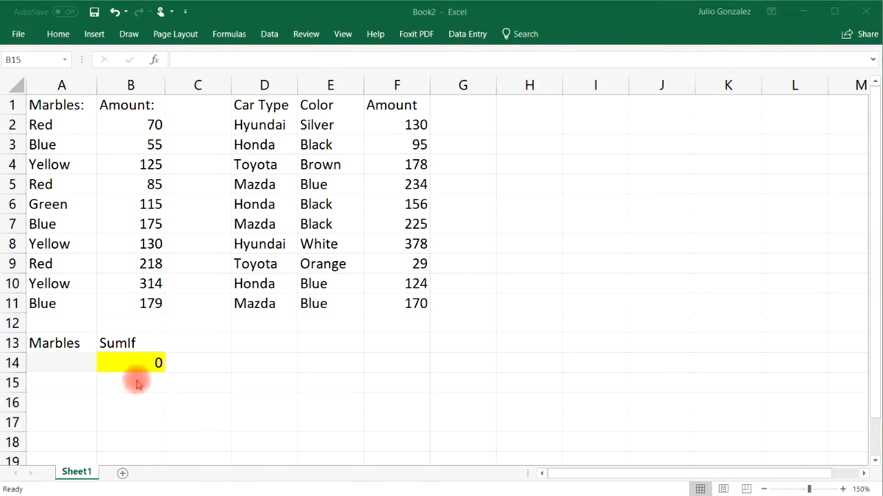
Step: Enter Red in A14 as the color criterion for the SUMIF formula
left_click(60, 363)
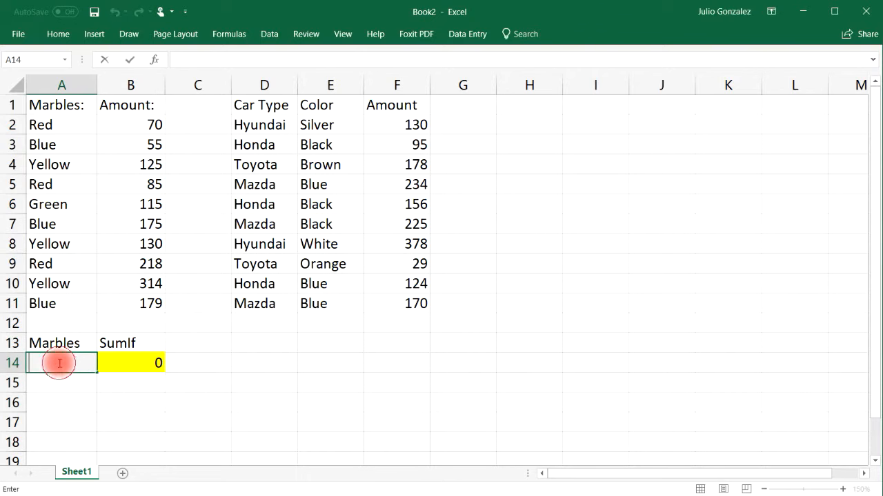
type("Red")
key("Return")
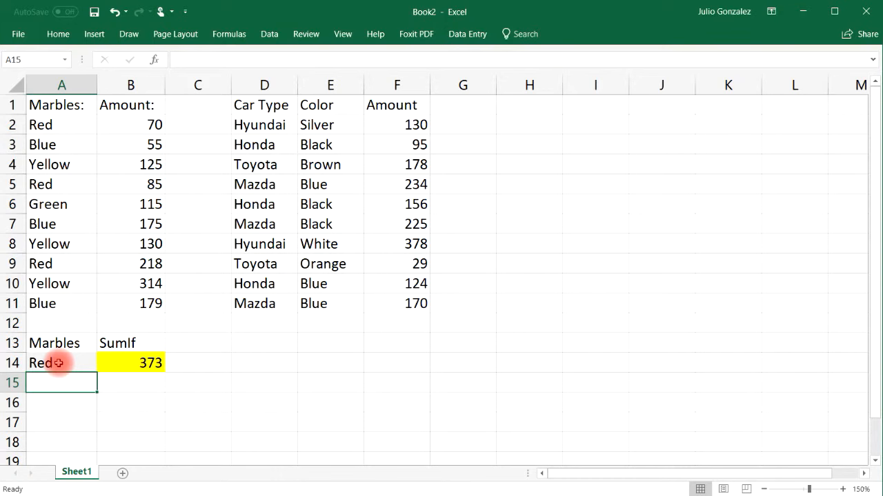
Step: Select the Red marble rows A2:B2, A5:B5 and A9:B9 together to check their amounts
left_click_drag(53, 124, 130, 127)
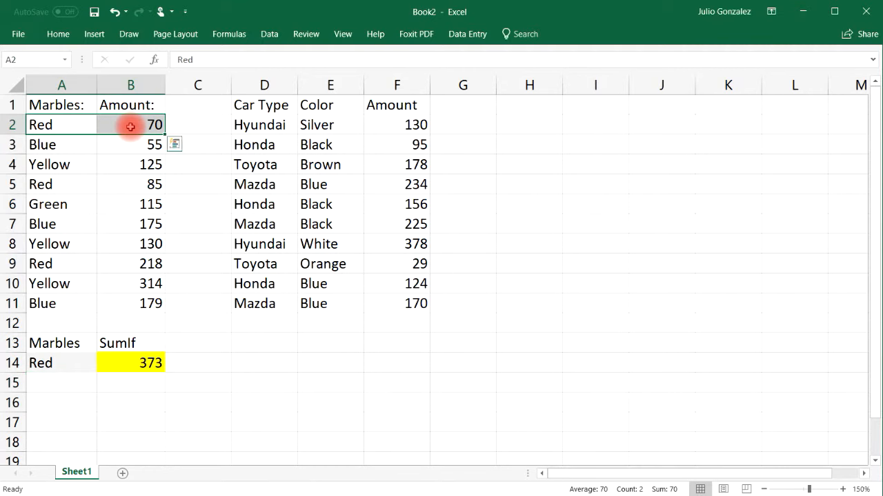
left_click(42, 185, "ctrl")
left_click_drag(41, 184, 141, 187)
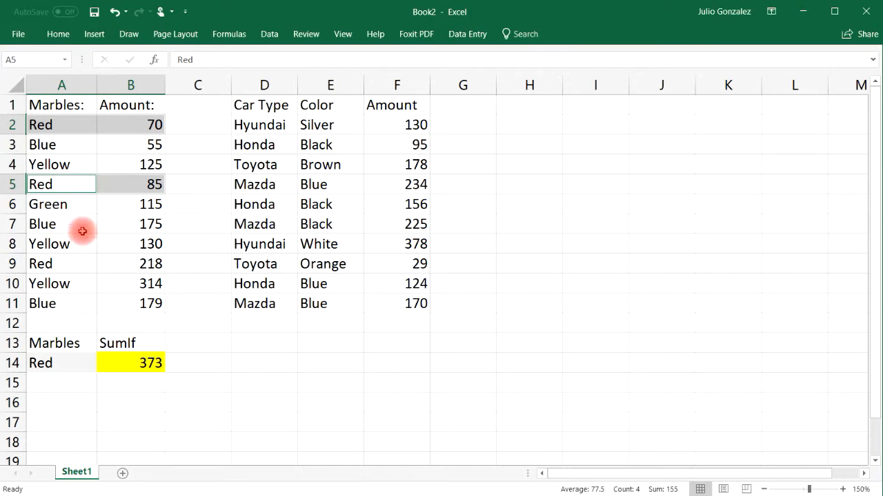
left_click_drag(41, 263, 138, 263)
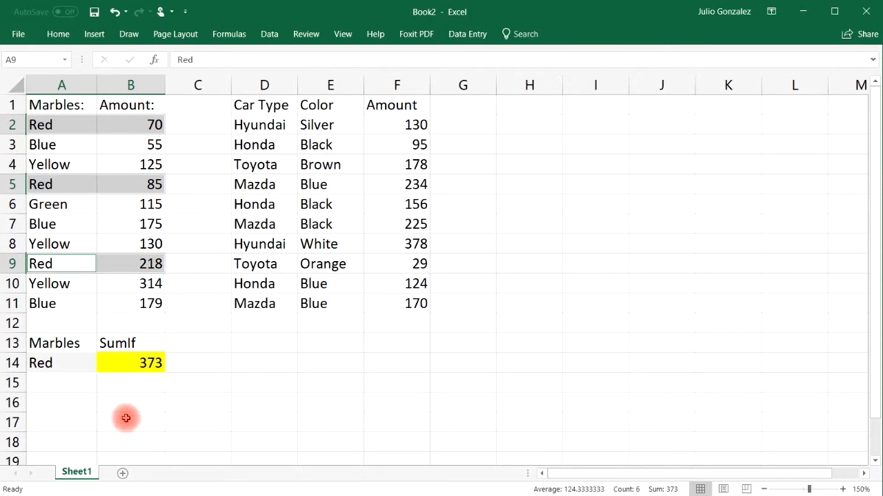
Step: Cross-check the Red total with =sum(70+85+218) in B16, and clear that cell again
left_click(129, 404)
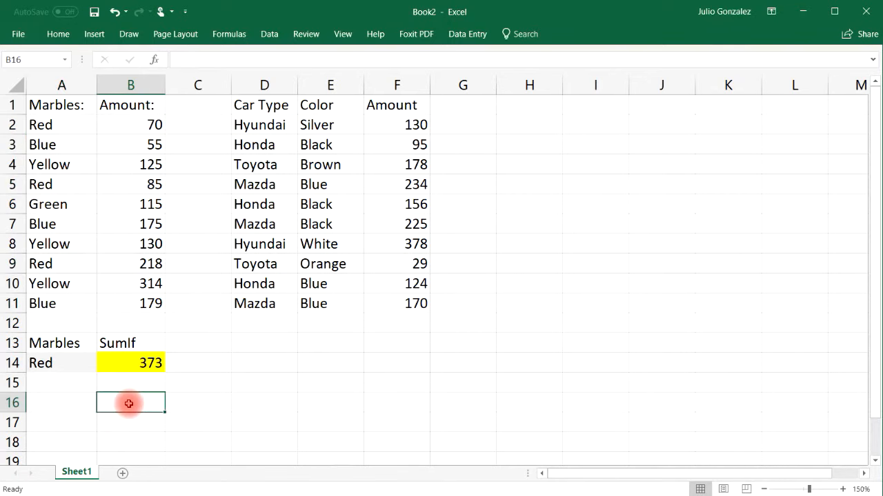
type("=sum(70")
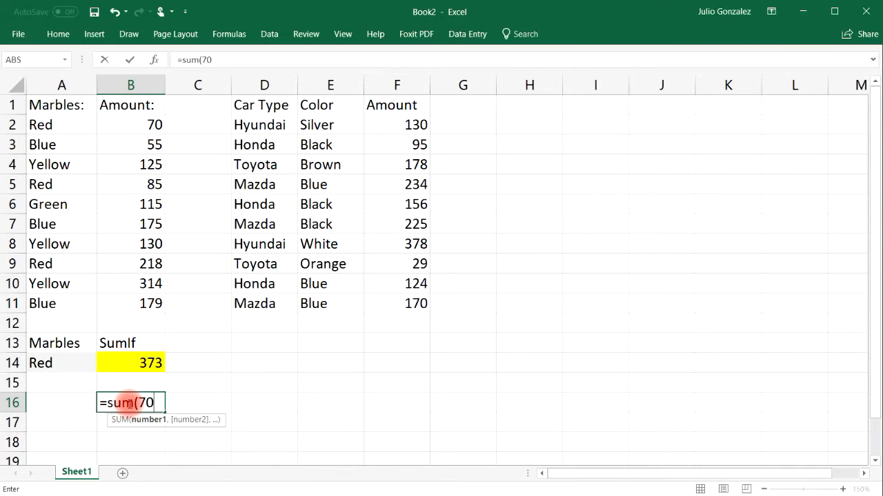
type("+85+218)")
key("Return")
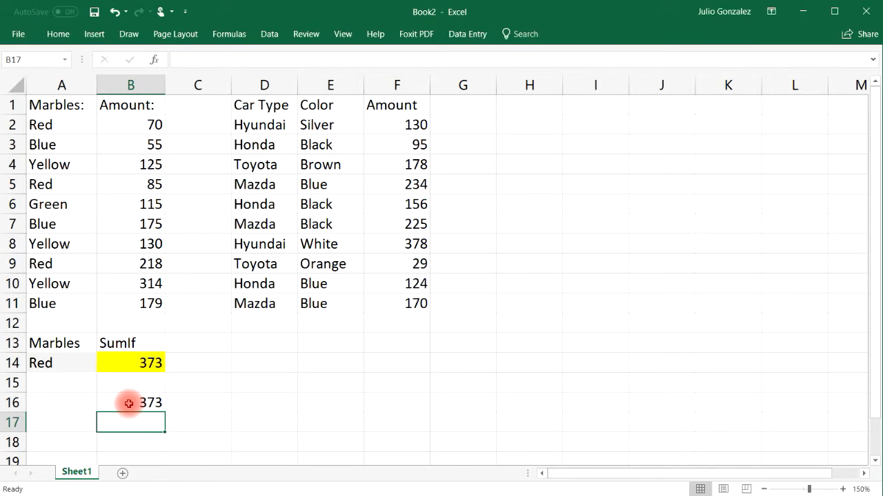
left_click(129, 403)
key("Delete")
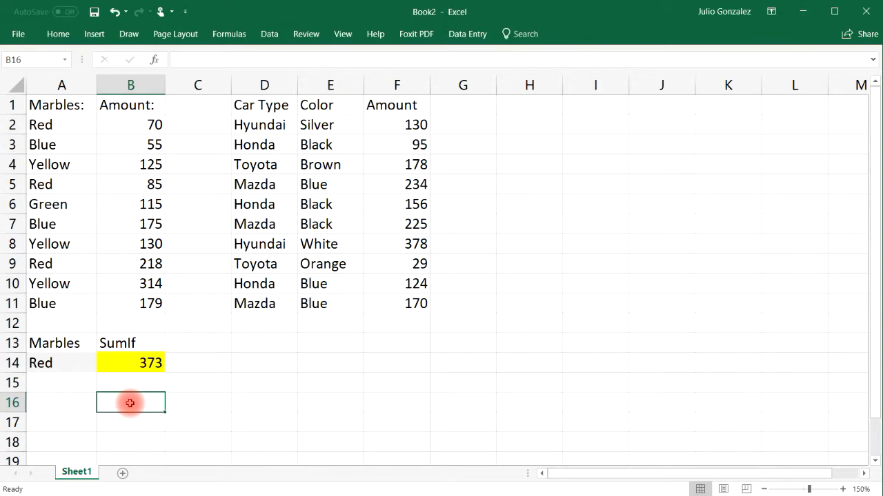
Step: Change the color criterion in A14 to Blue for the marble SUMIF formula
left_click(73, 363)
double_click(71, 363)
key("BackSpace")
key("BackSpace")
key("BackSpace")
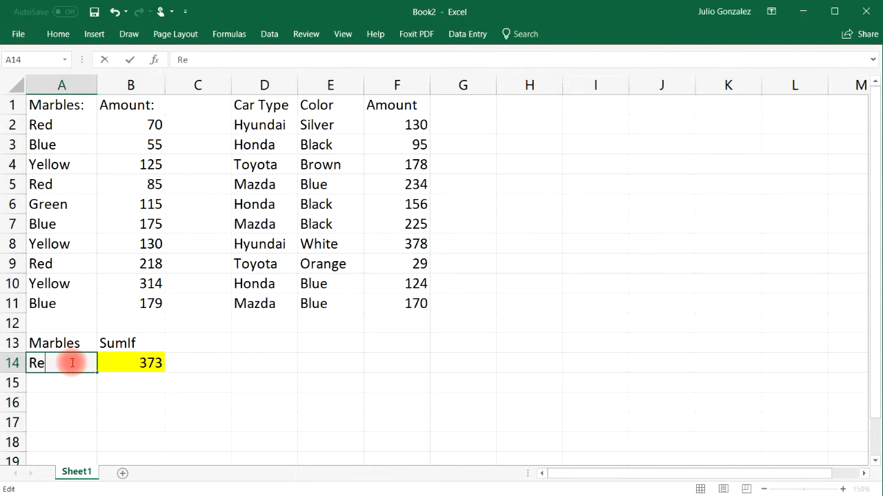
type("Blue")
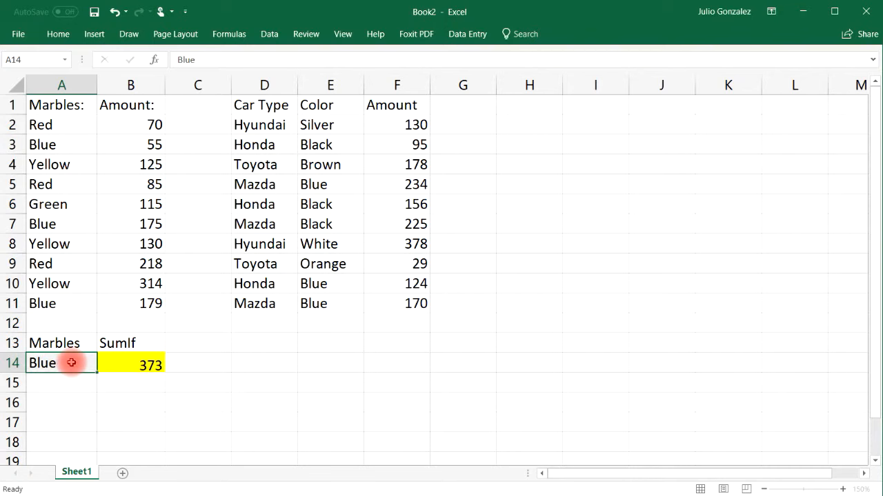
key("Return")
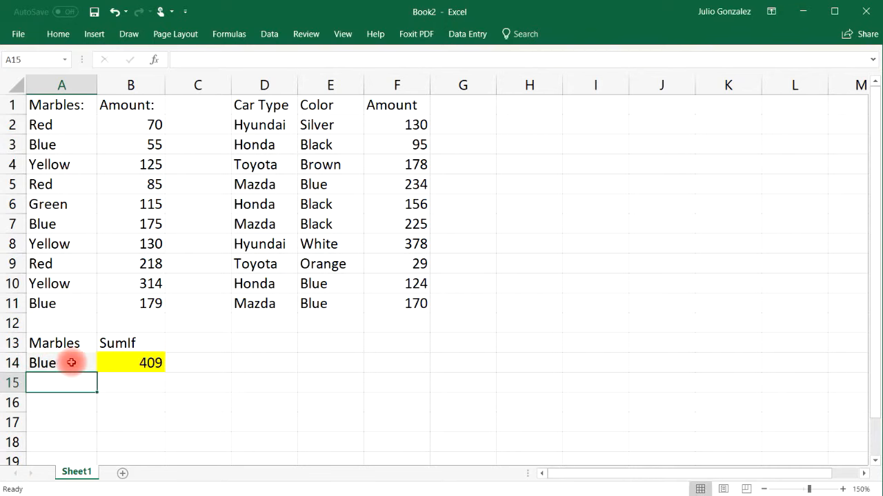
Step: Add list data validation with an in-cell dropdown to A14, using the source Red, Blue, Yellow, Green
left_click(72, 363)
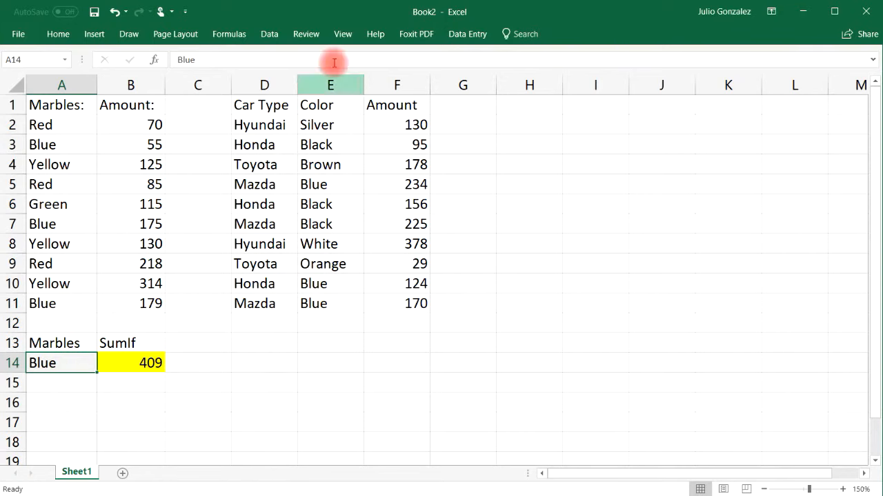
left_click(273, 34)
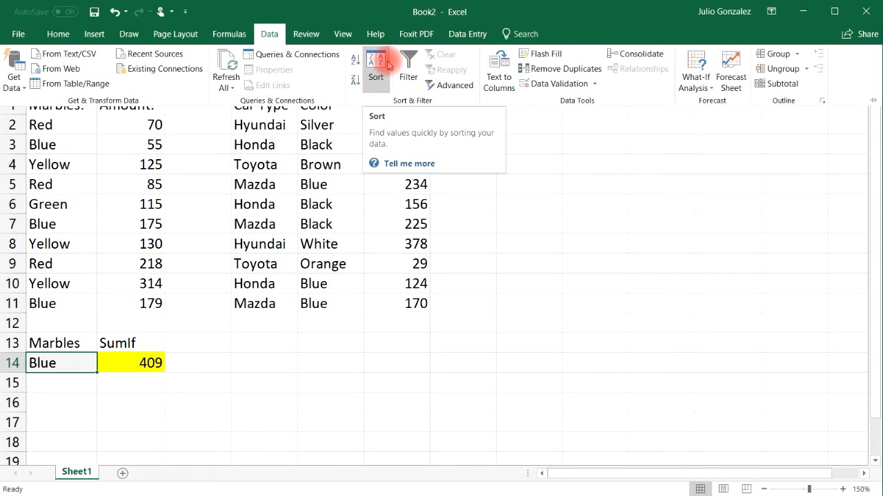
left_click(560, 84)
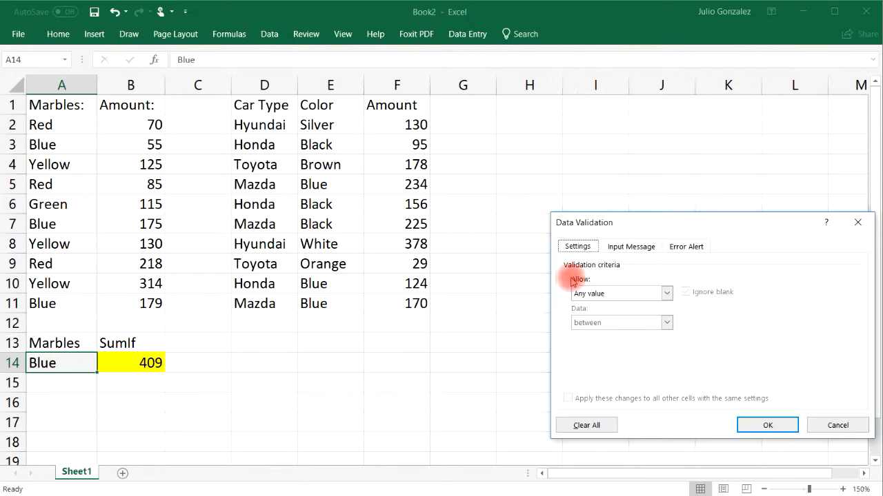
left_click(666, 293)
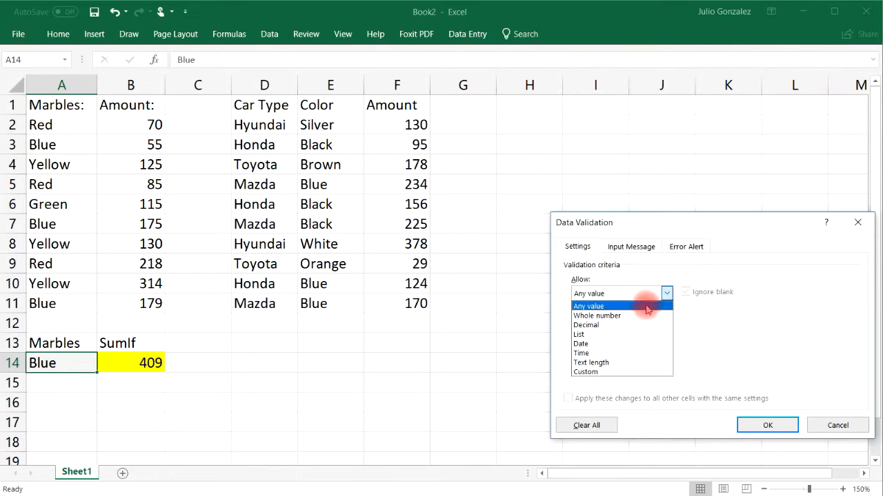
left_click(630, 343)
left_click(667, 293)
left_click(637, 332)
left_click(653, 349)
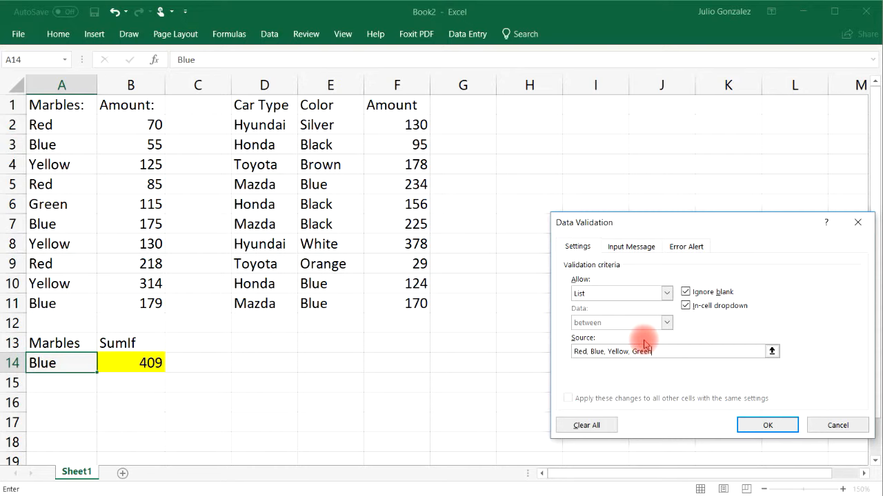
left_click(769, 422)
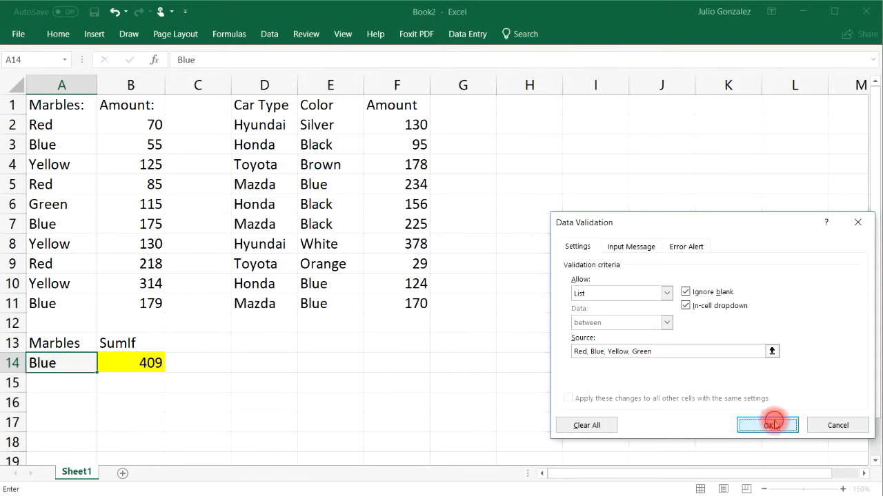
Step: Test A14's dropdown with Yellow and with Green, and compare the Green total with the Green marble row A6:B6
left_click(103, 366)
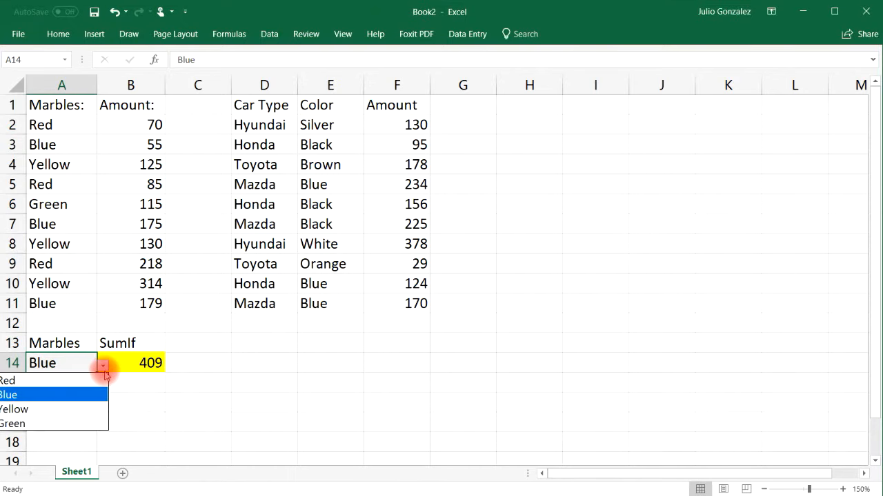
left_click(95, 411)
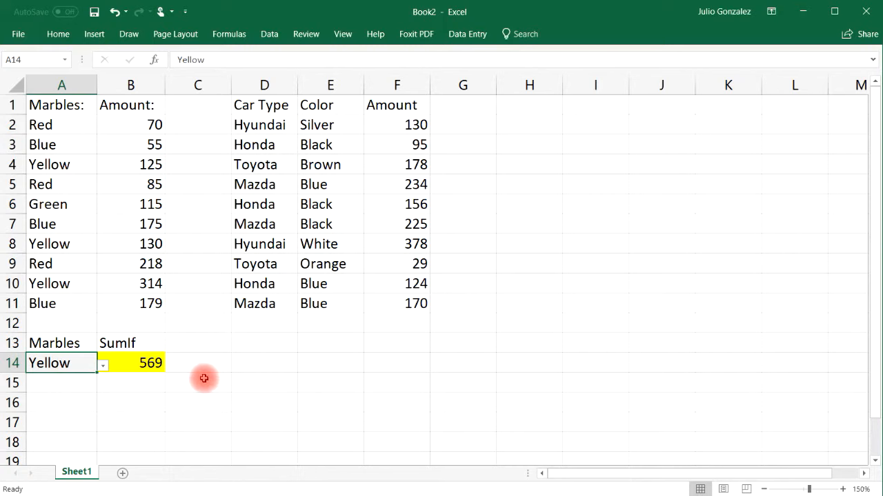
left_click(104, 366)
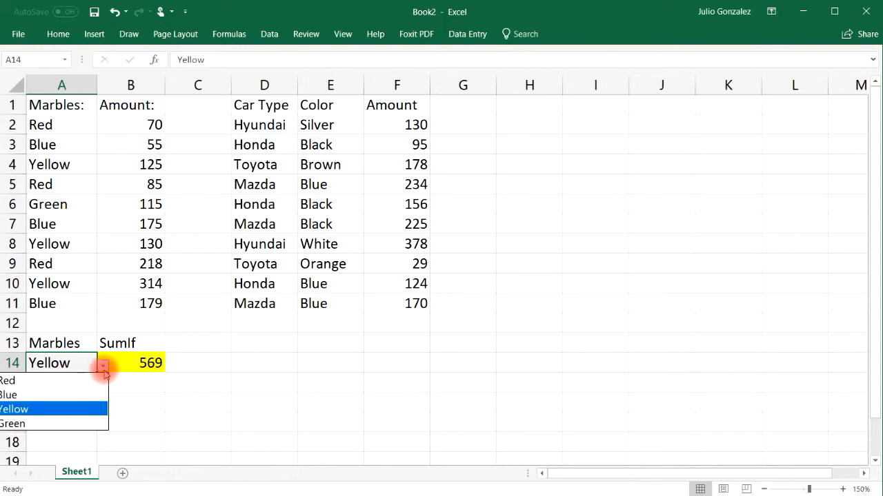
left_click(85, 422)
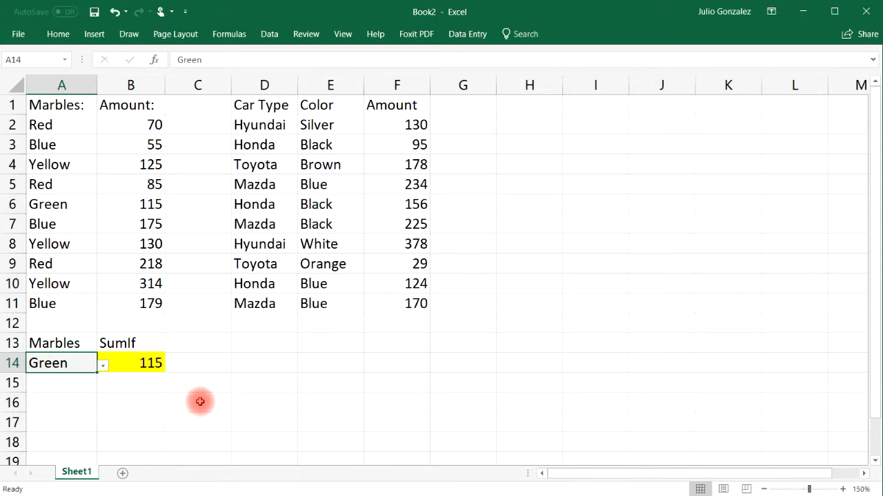
left_click(150, 217)
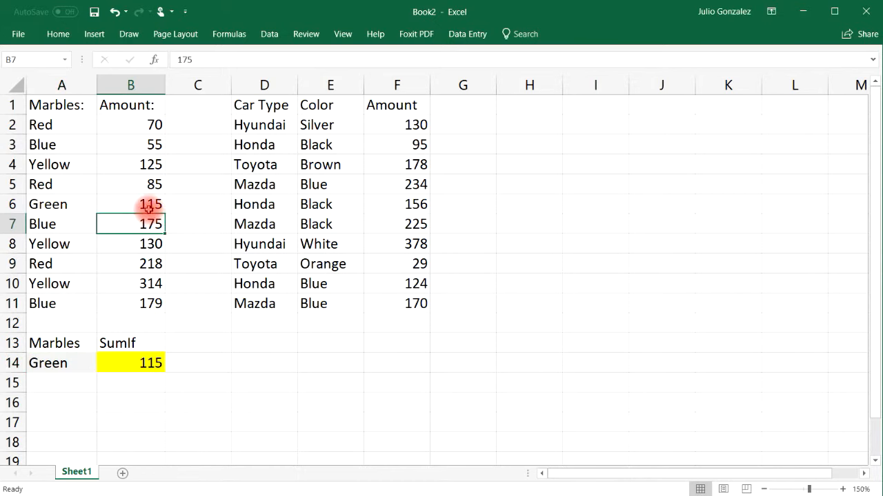
left_click(142, 204)
left_click(63, 205)
left_click(155, 204)
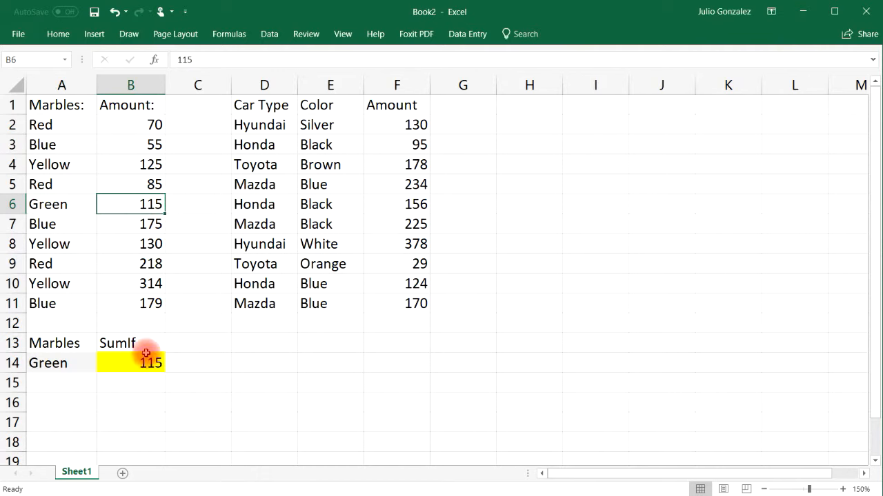
Step: Choose Red from the dropdown list in A14 as the marble color
left_click(82, 364)
left_click(102, 368)
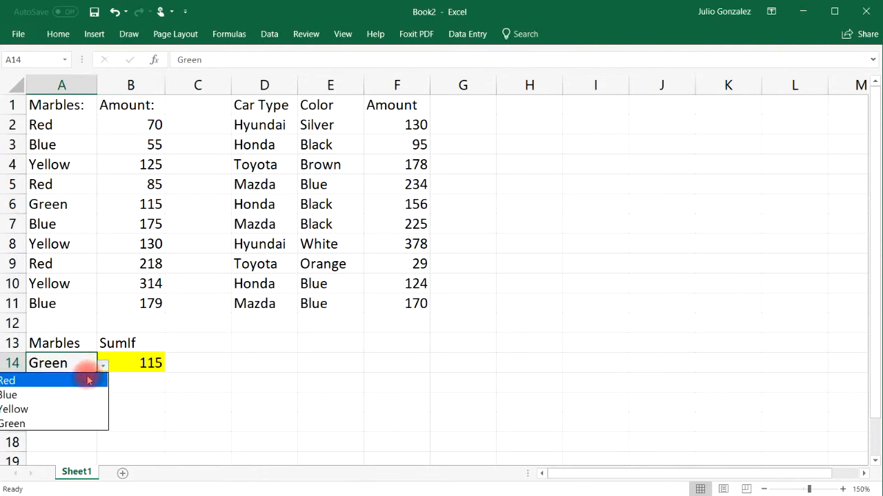
left_click(87, 379)
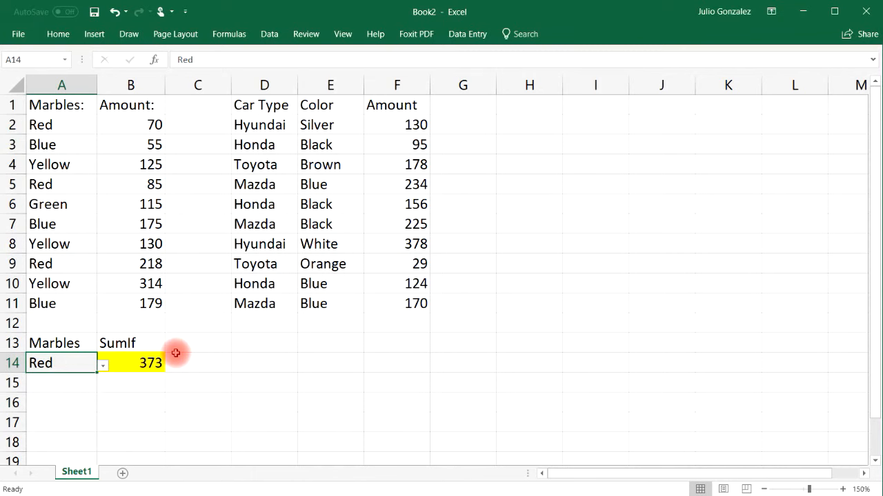
left_click(143, 381)
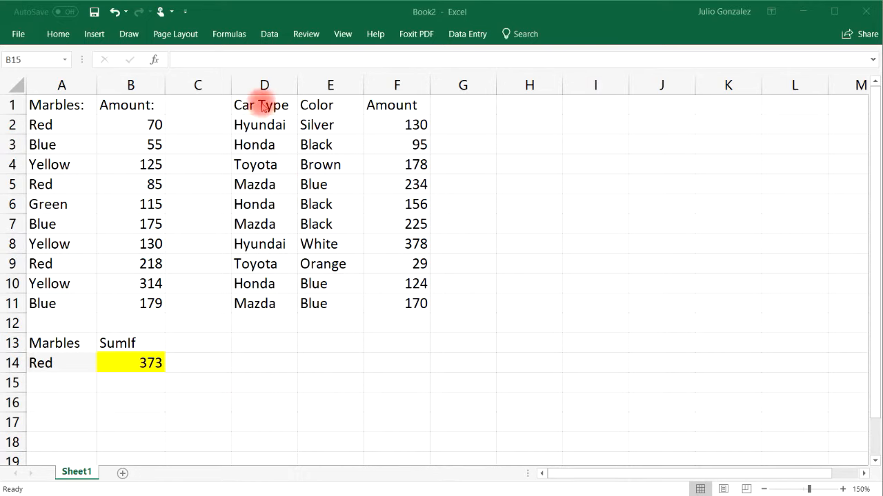
Step: Review the car types in D2:D11 and colors in E2:E11, and enter the headings Car Type, Color and SumIfS in D13:F13
left_click_drag(264, 125, 264, 304)
left_click_drag(339, 122, 353, 298)
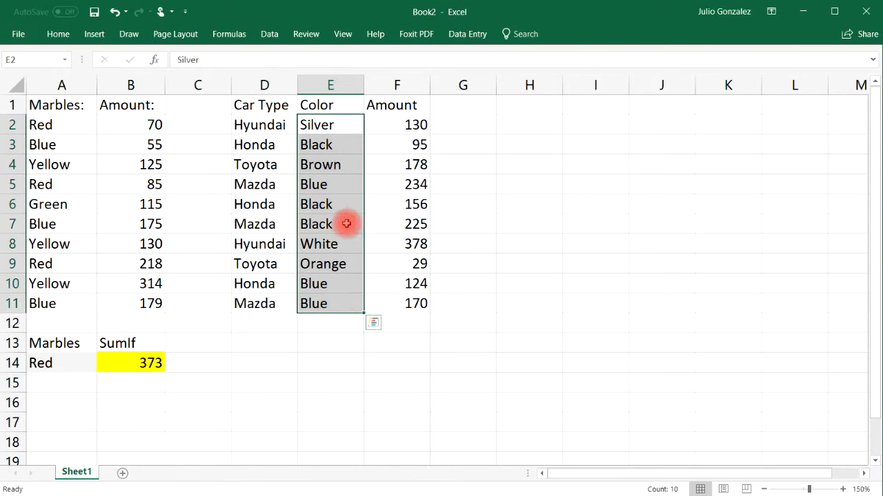
left_click(254, 365)
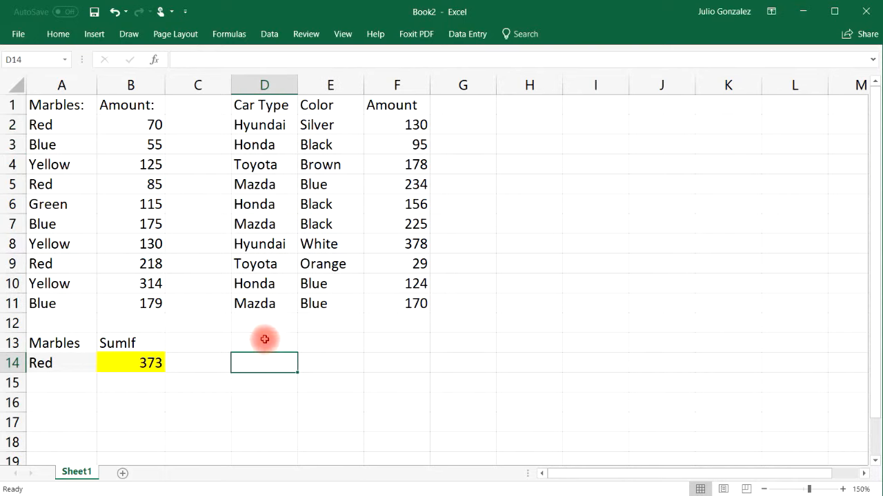
left_click(264, 339)
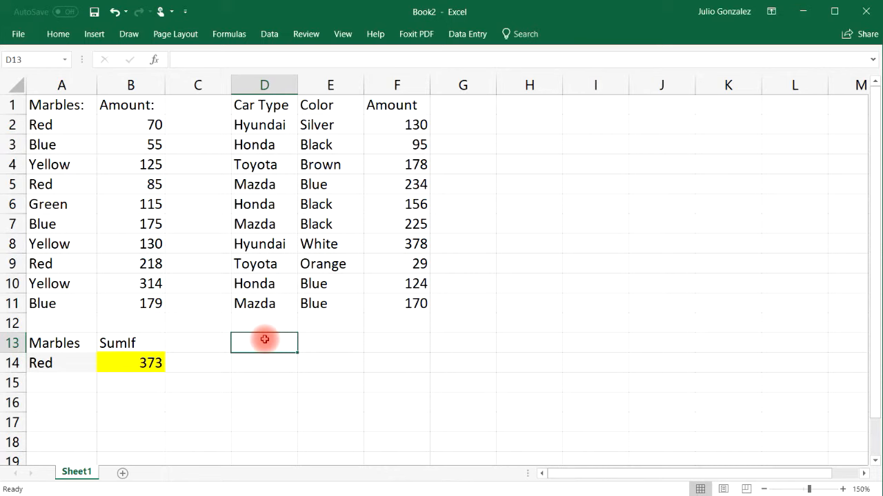
type("Car Type")
key("Tab")
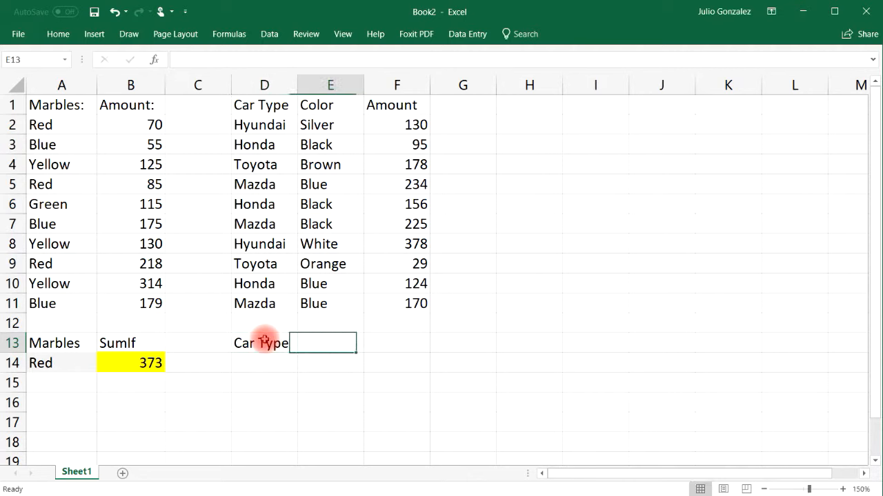
type("Color")
key("Tab")
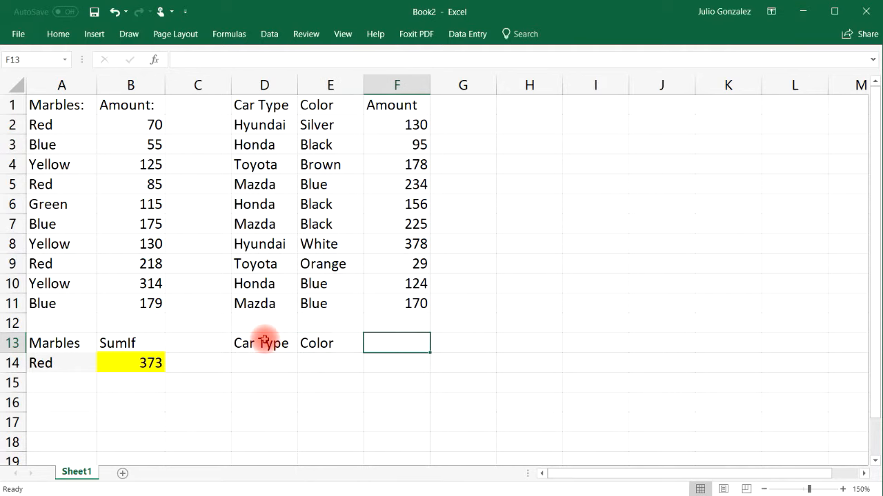
type("SumIfS")
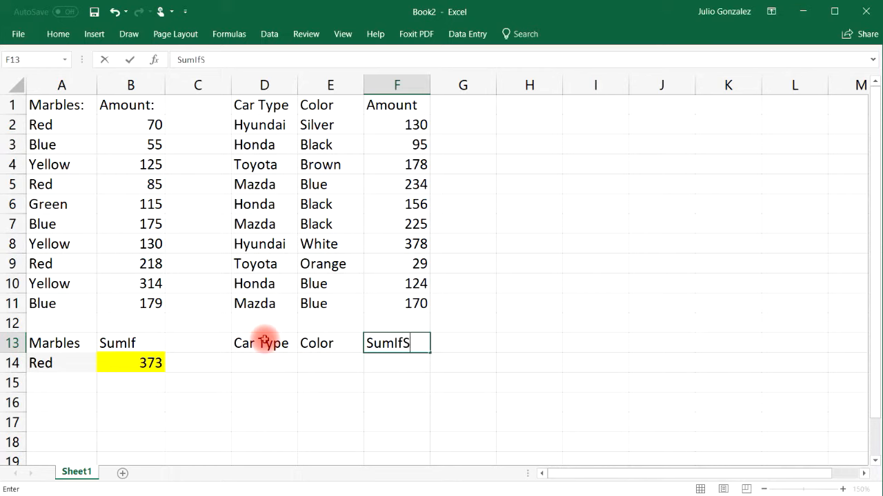
key("Return")
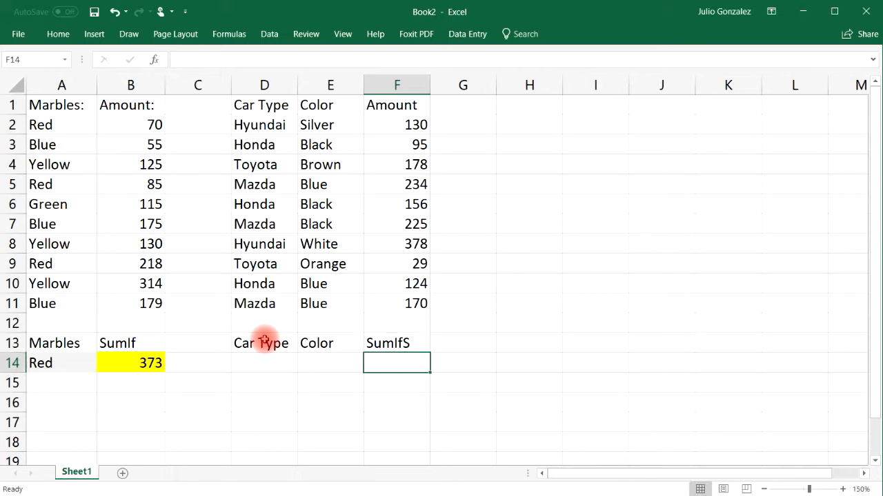
Step: Fill the car type and color criterion cells D14:E14 with light gray
left_click_drag(258, 354, 321, 355)
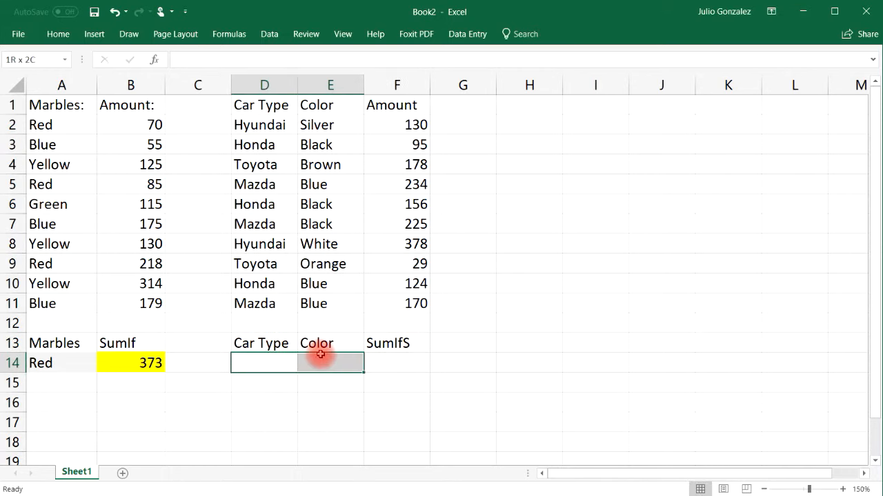
left_click(58, 33)
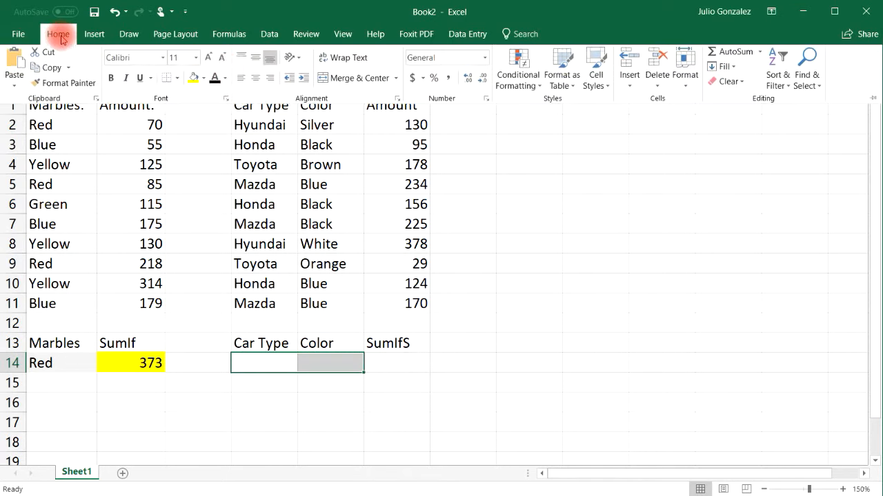
left_click(204, 80)
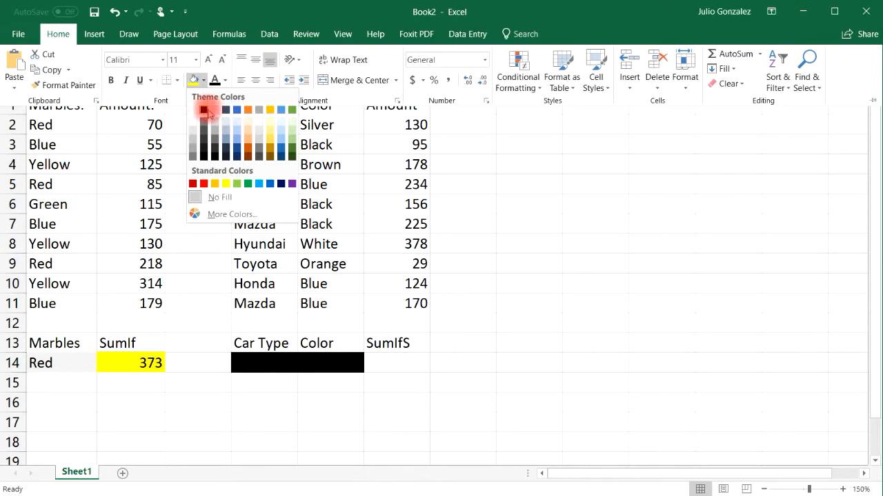
left_click(219, 110)
left_click(203, 80)
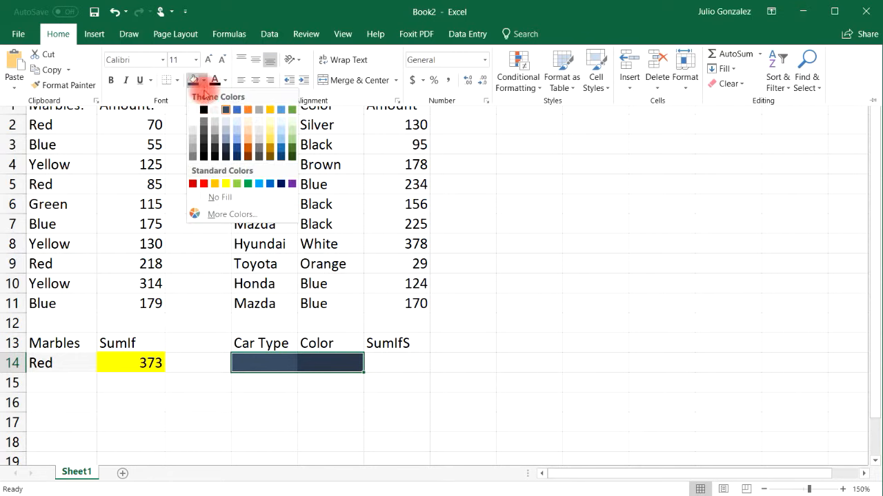
left_click(214, 110)
Step: Fill the SumIfS result cell F14 with yellow and select that cell again
left_click(391, 360)
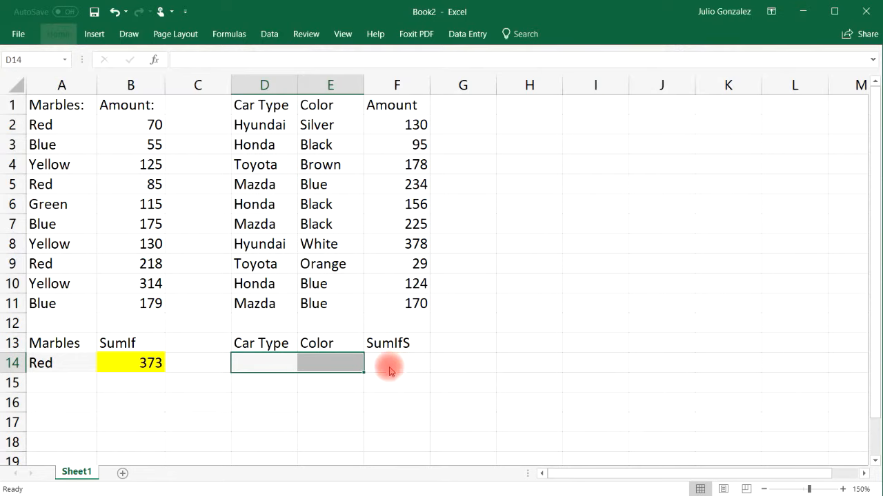
left_click(58, 34)
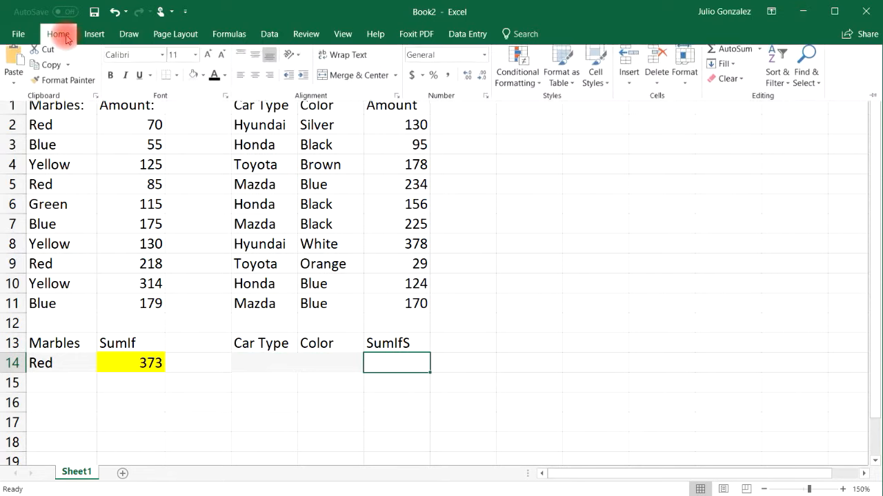
left_click(203, 80)
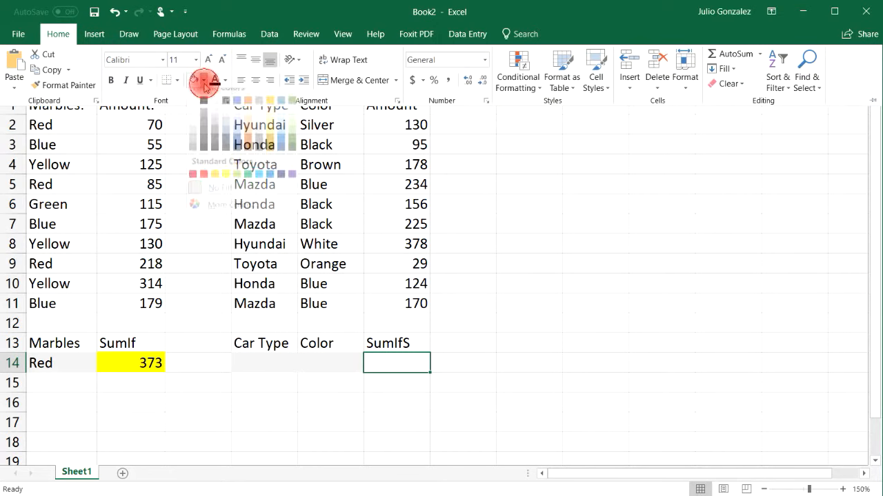
left_click(226, 183)
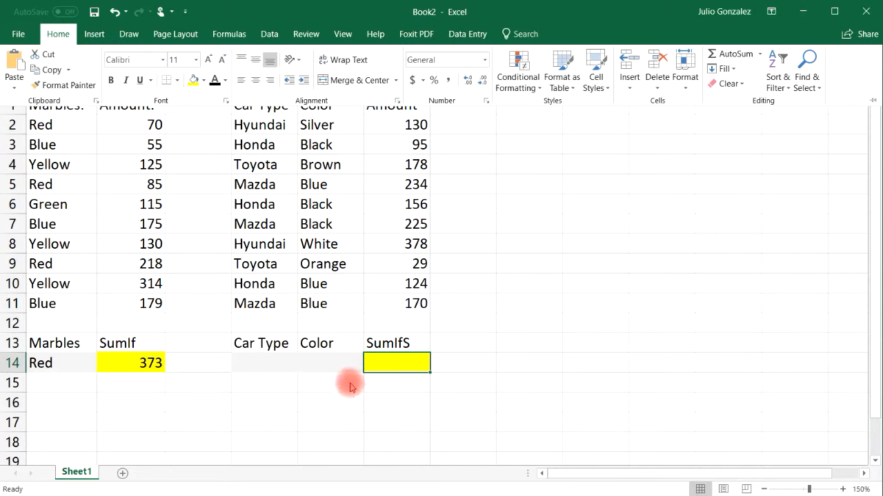
left_click(276, 360)
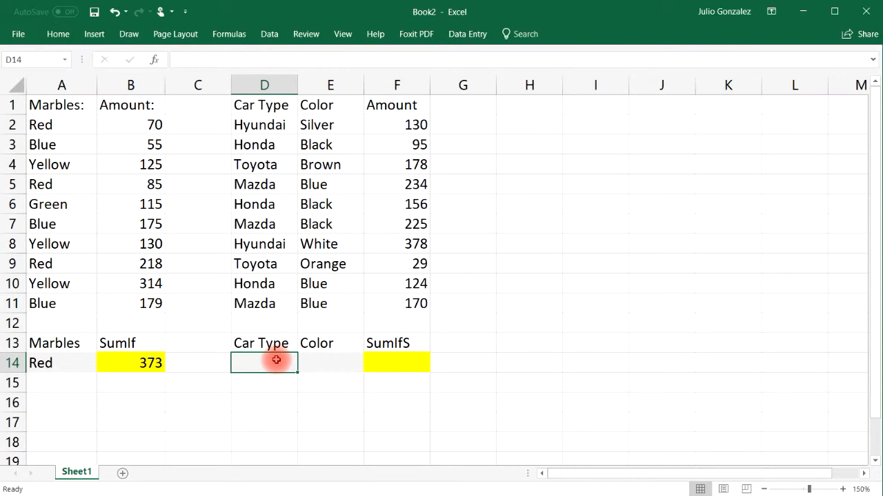
left_click(407, 368)
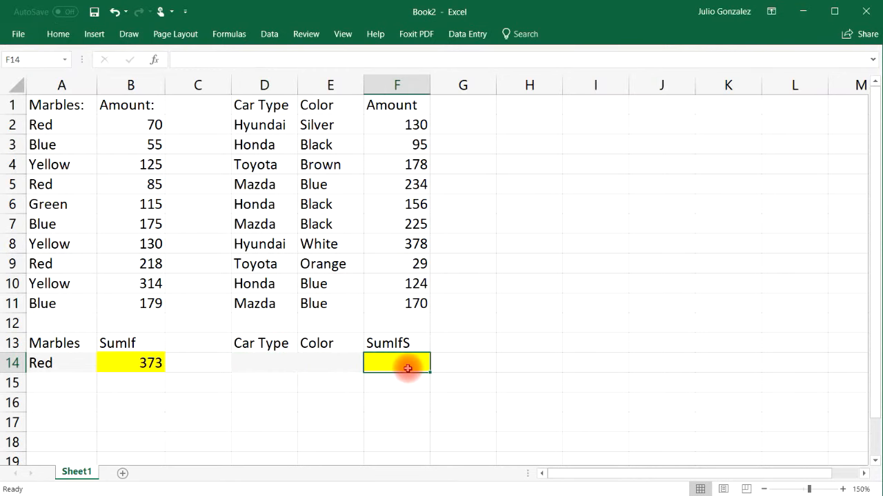
Step: Start a SUMIFS formula in F14 with F2:F11 as the sum range, the CarType range as first criteria range and D14 as its criterion
type("=")
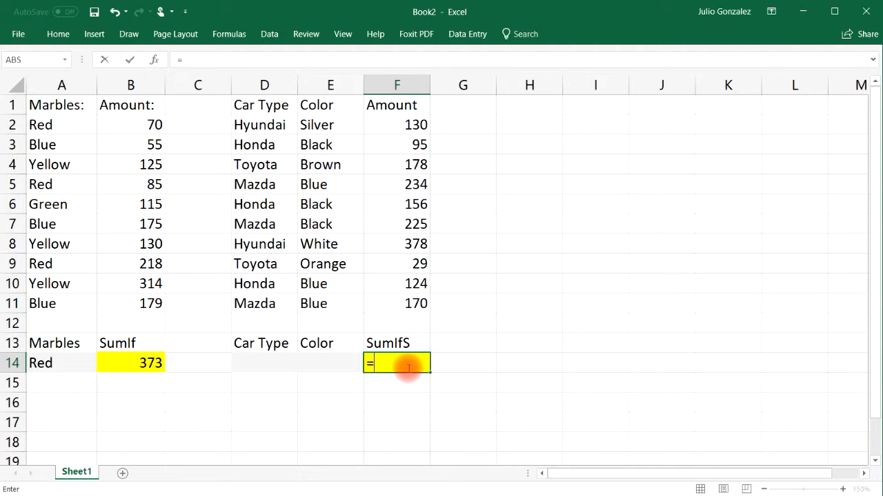
type("sum")
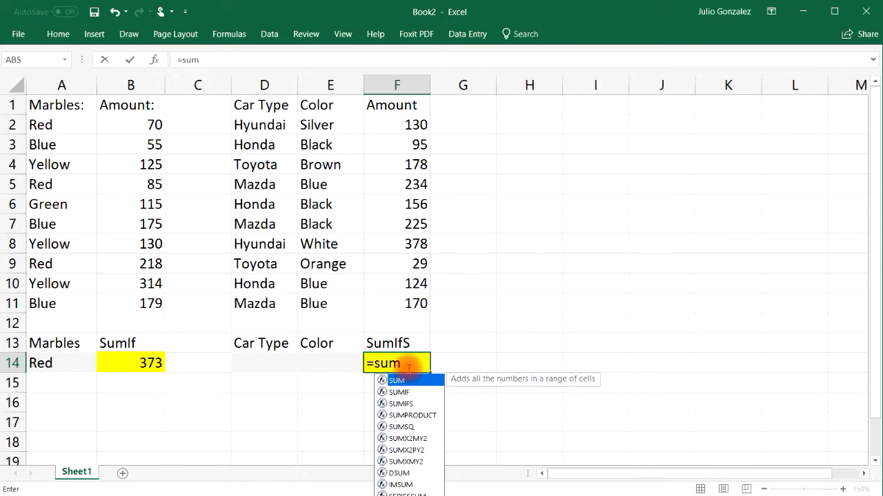
type("ifs(")
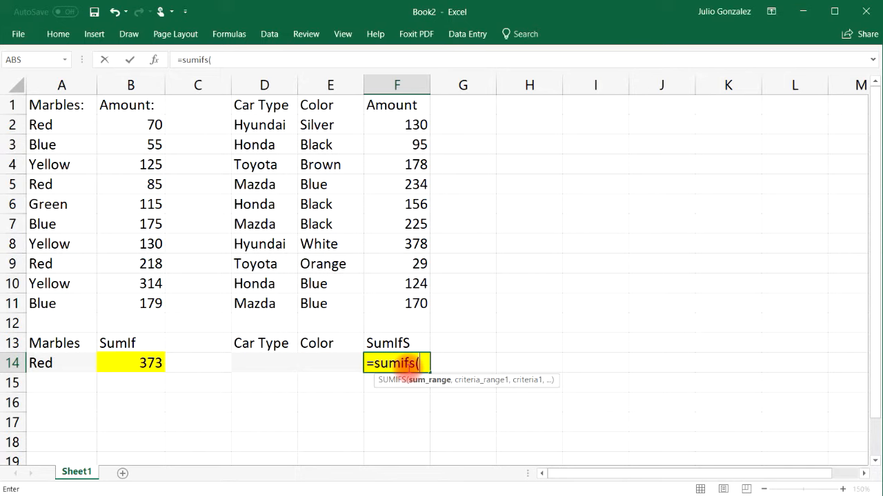
left_click_drag(409, 120, 412, 304)
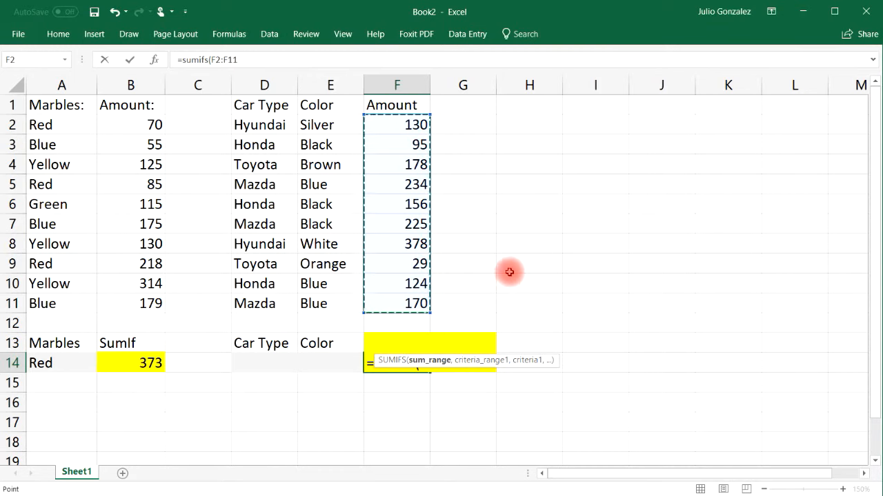
type(",")
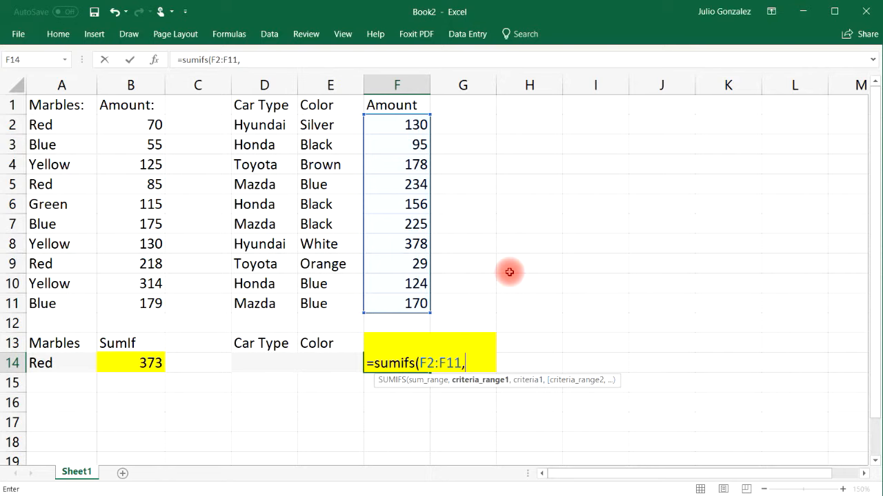
left_click_drag(258, 125, 264, 302)
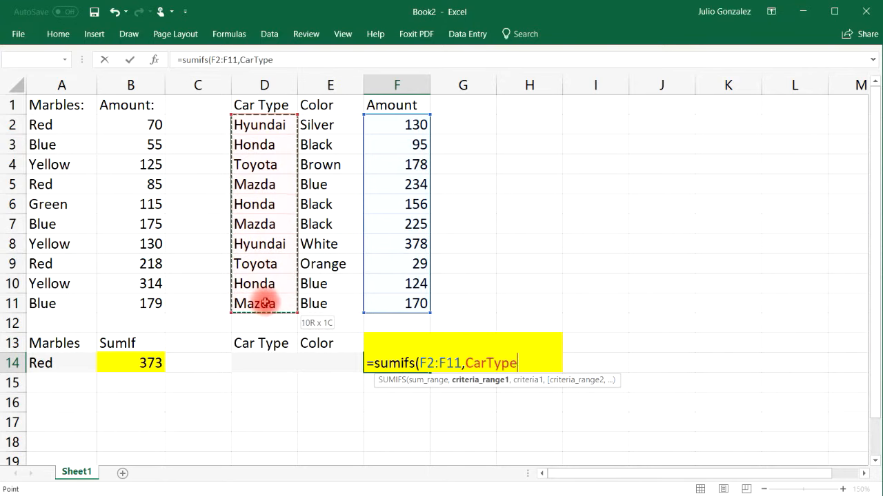
type(",")
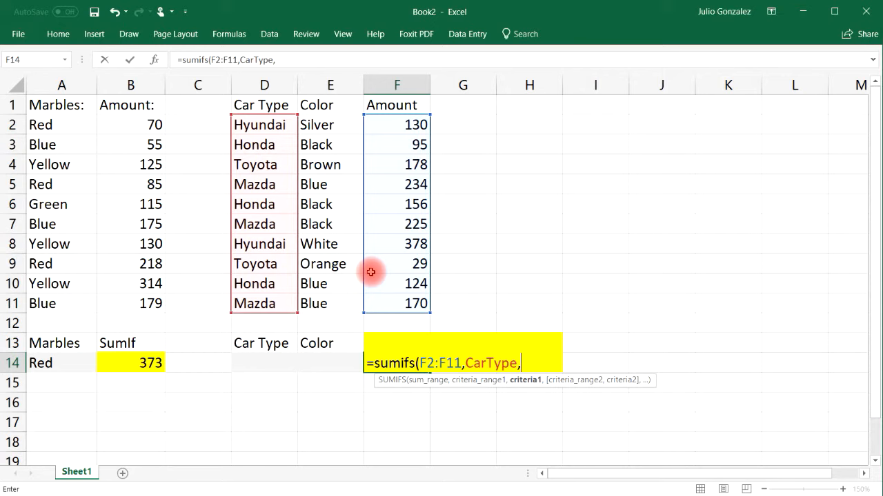
left_click(272, 360)
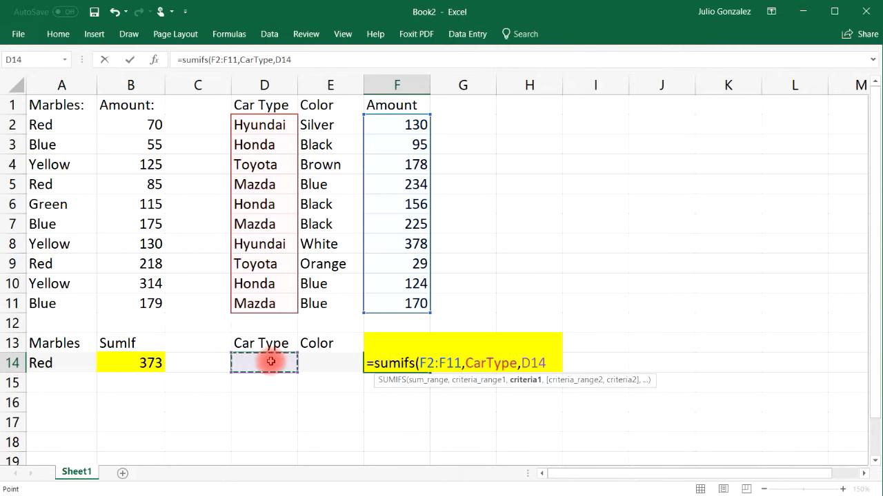
type(",")
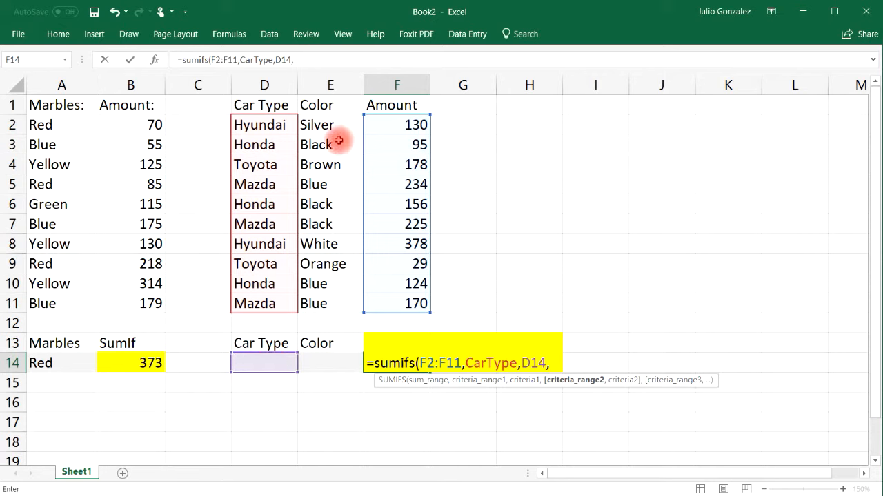
Step: Complete the SUMIFS formula in F14 with E2:E11 as second criteria range and E14 as the color criterion
left_click_drag(333, 124, 323, 301)
type(",")
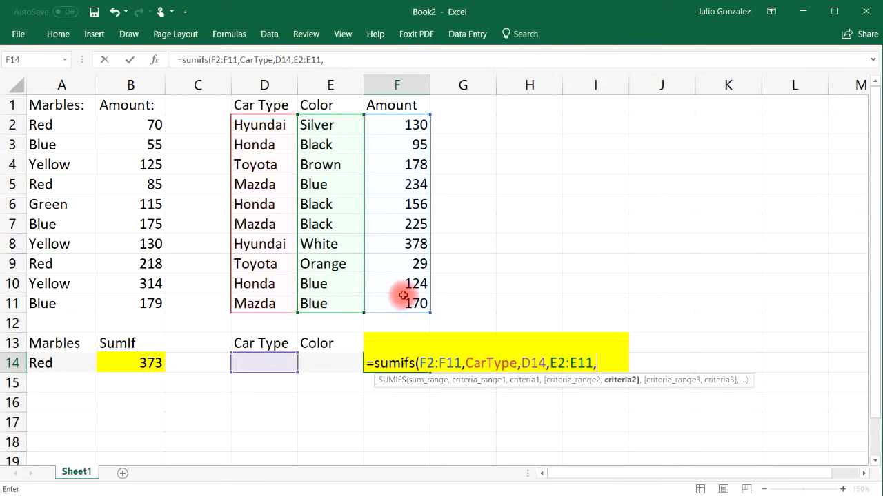
left_click(329, 355)
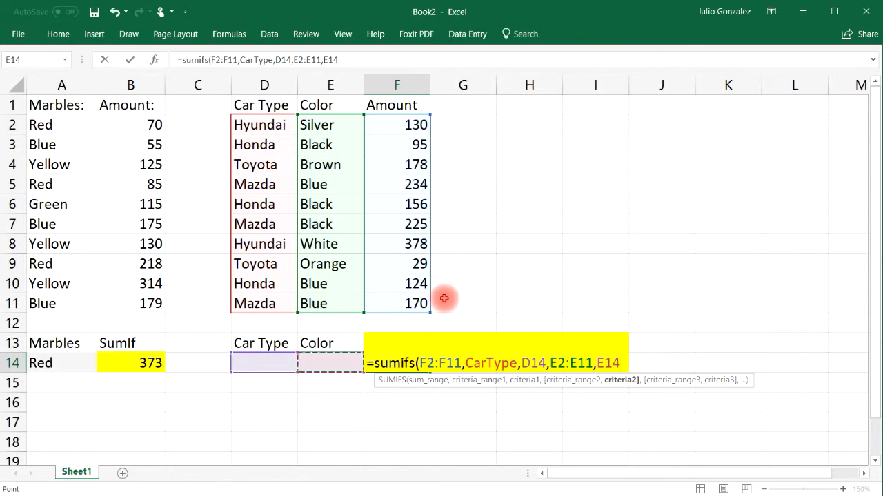
type(")")
key("Return")
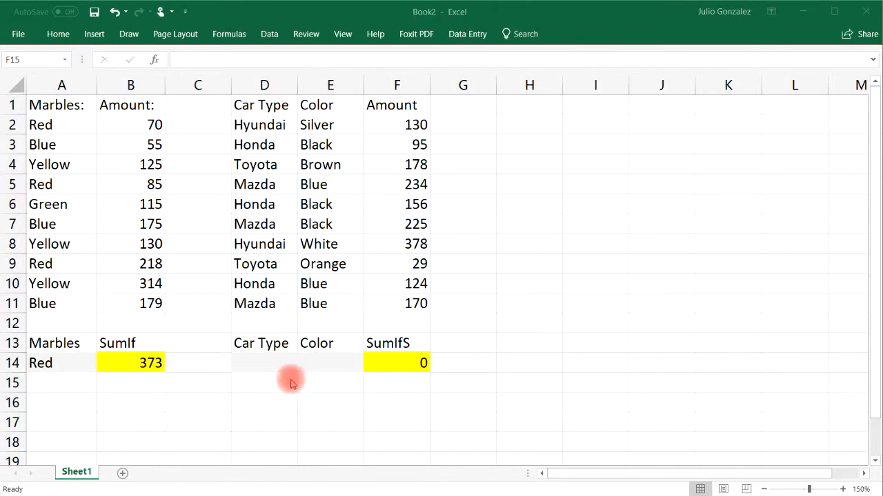
Step: Test the SUMIFS formula with Hyundai in D14 and Silver in E14, and compare the result with D2:F2
left_click(269, 362)
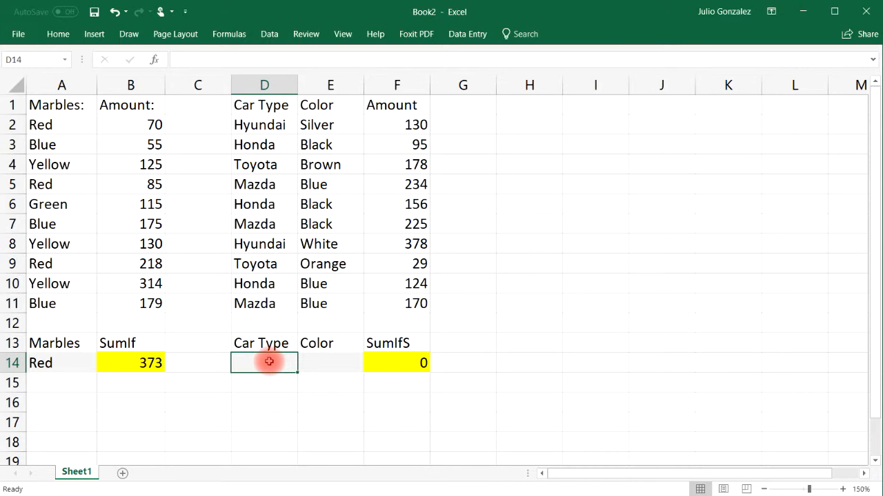
type("Hyundai")
key("Tab")
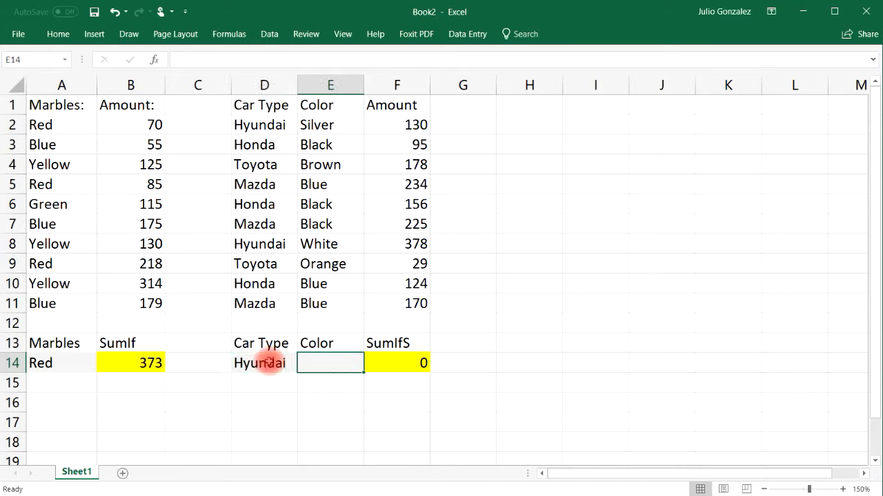
type("Silver")
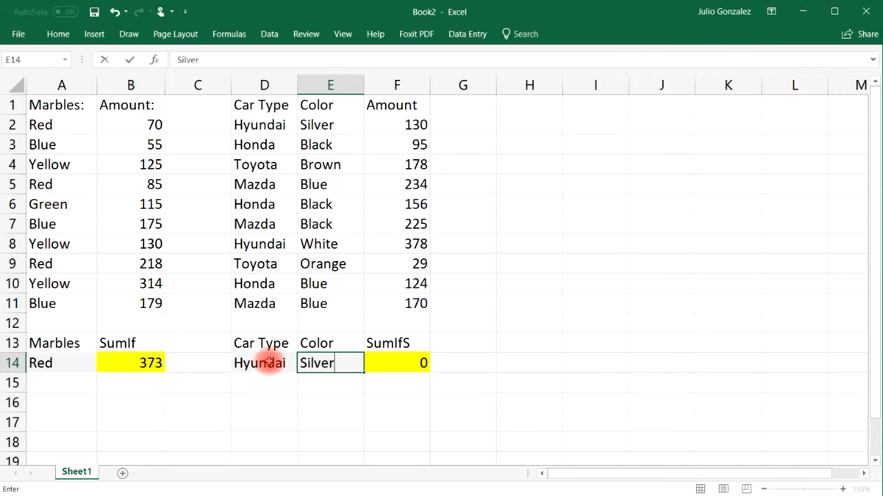
key("Return")
left_click_drag(275, 132, 394, 126)
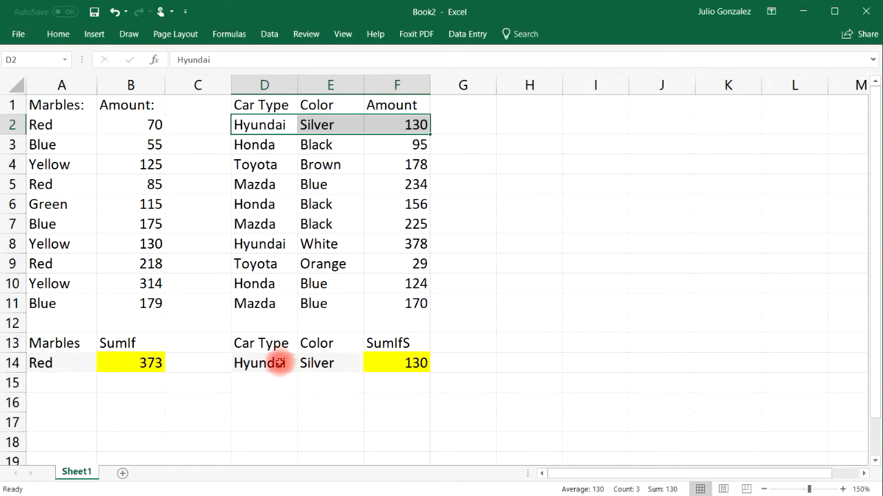
Step: Set the car type criterion in D14 to Honda and the color criterion in E14 to Black
left_click(279, 363)
type("Hon")
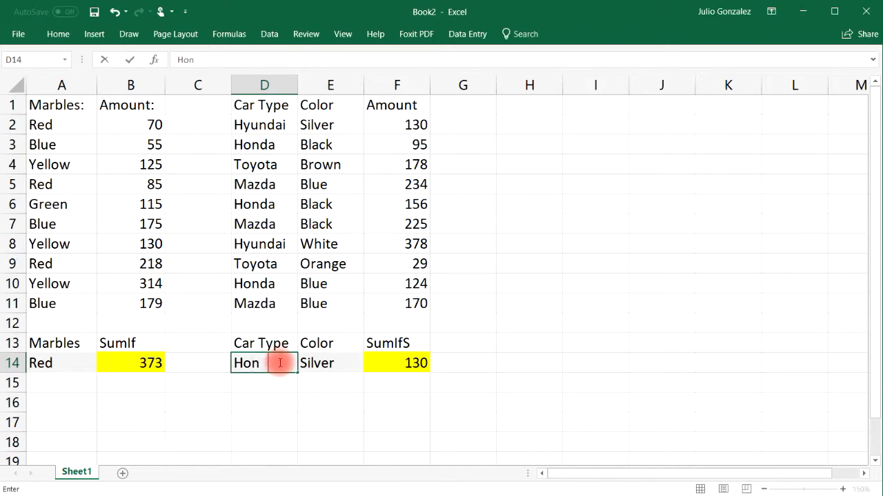
type("da")
key("Tab")
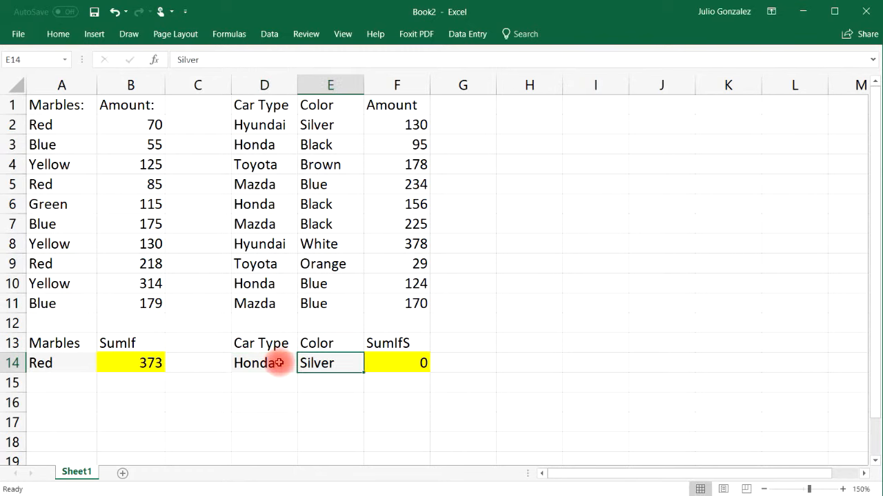
type("Black")
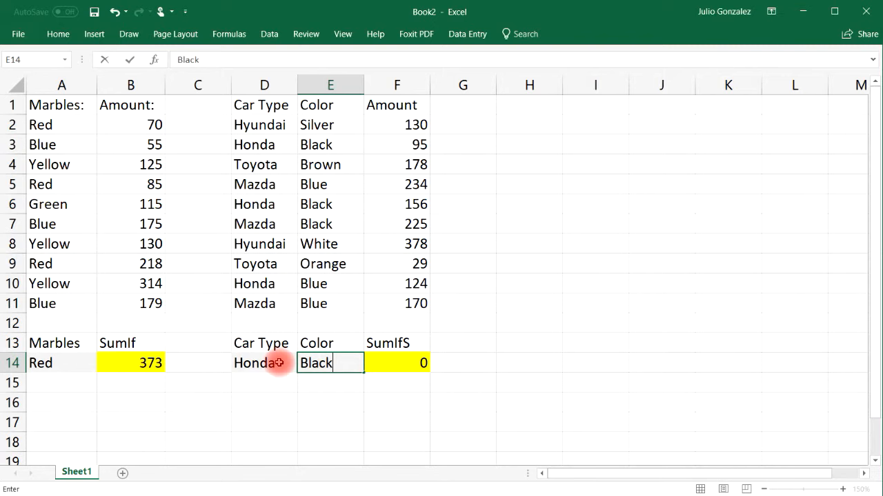
key("Return")
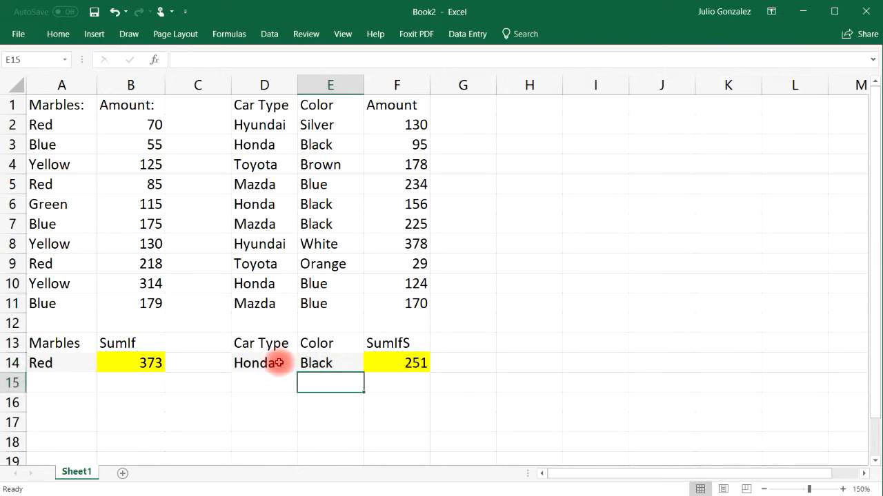
Step: Select the two matching Honda Black records, D3:F3 and D6:F6, together to check their amounts
left_click(246, 144)
left_click_drag(247, 145, 404, 145)
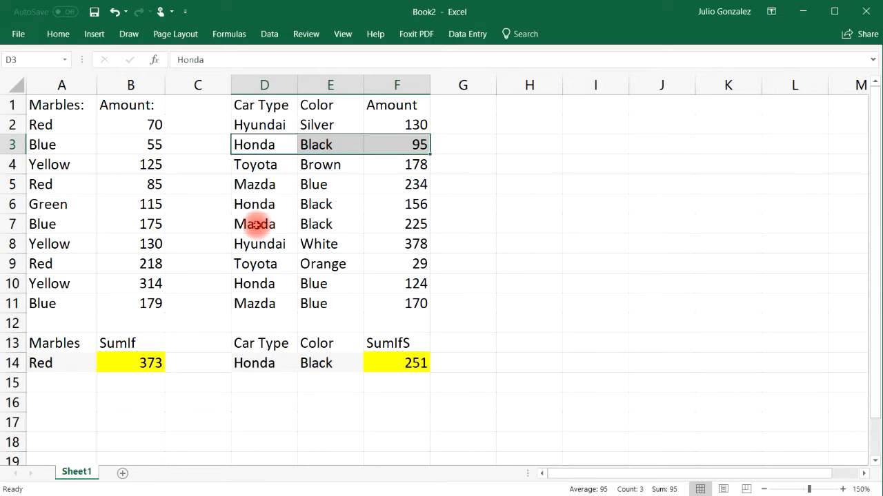
left_click_drag(246, 204, 375, 200, "ctrl")
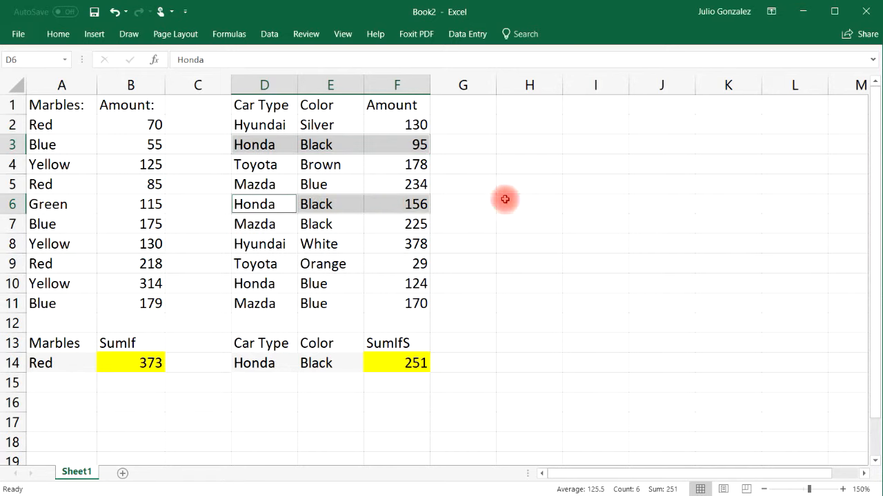
Step: Cross-check the Honda Black total with =sum(95+156) in F16, and delete that test formula
left_click(404, 400)
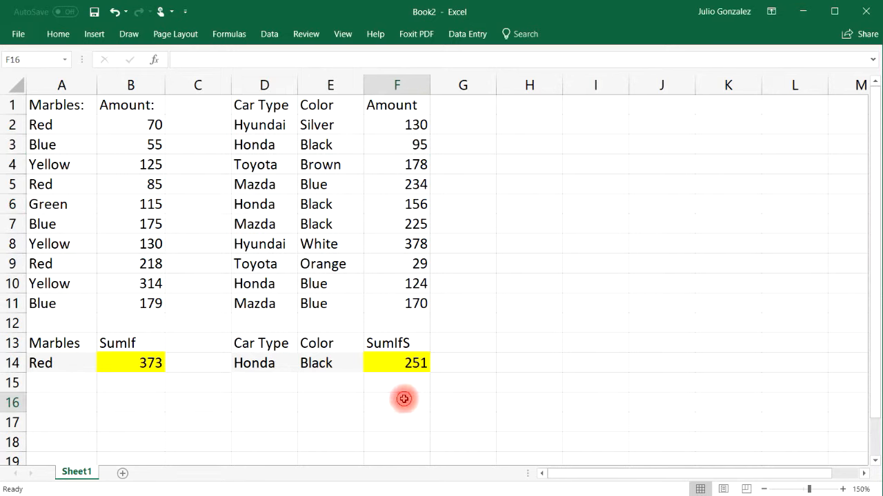
type("=sum(95+")
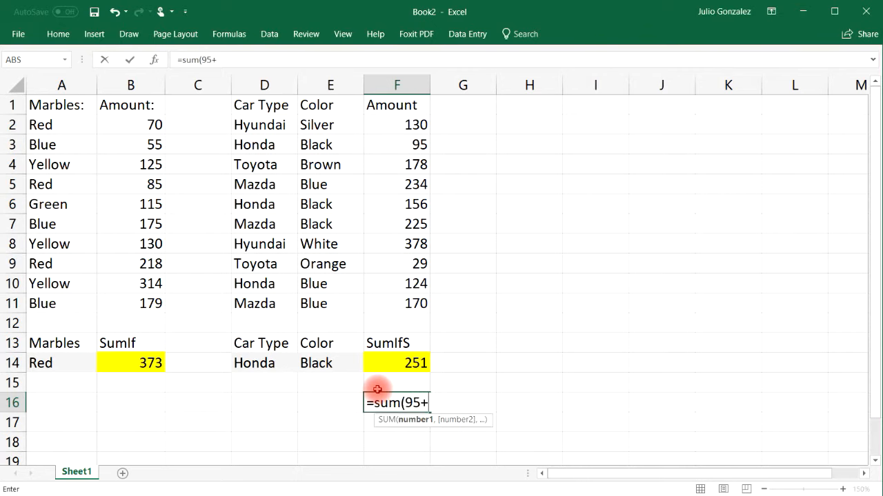
type("156)")
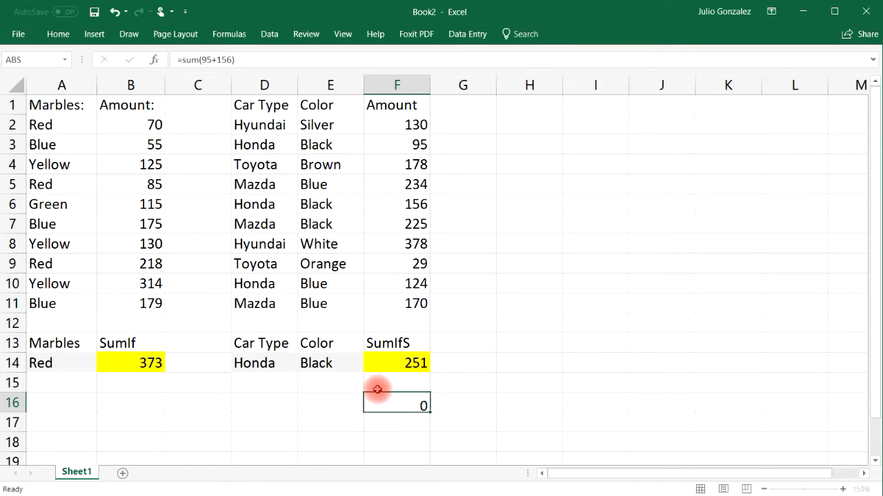
key("Return")
left_click(383, 401)
key("Delete")
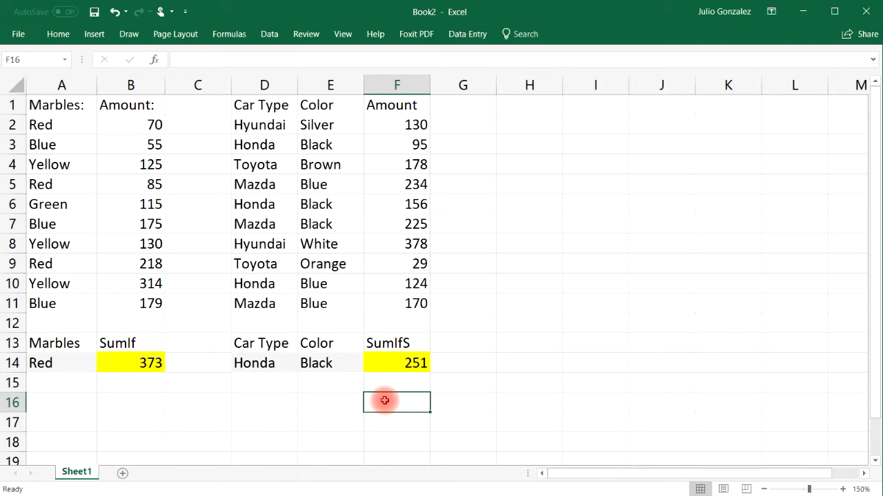
Step: Review the car amounts, the type and color ranges, the marbles column, the SUMIFS formula in F14 and its criteria in D14:E14
left_click_drag(405, 123, 414, 300)
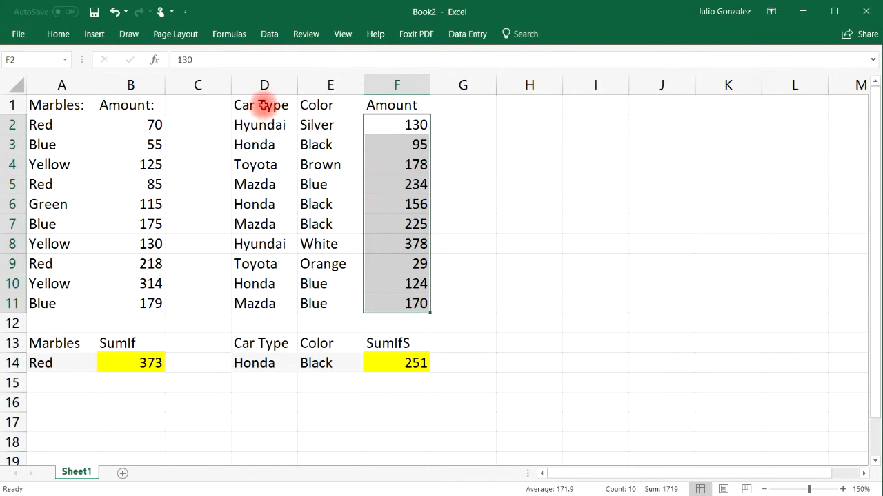
left_click_drag(260, 104, 354, 302)
left_click_drag(55, 104, 55, 304)
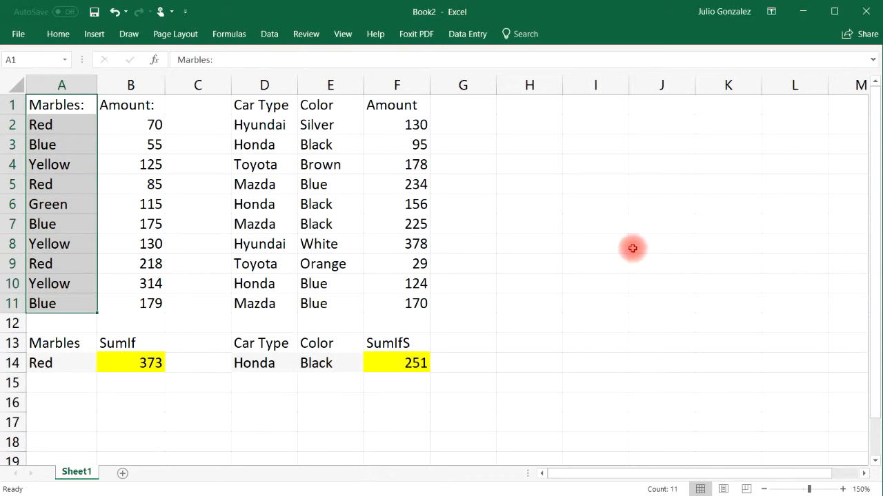
left_click(410, 366)
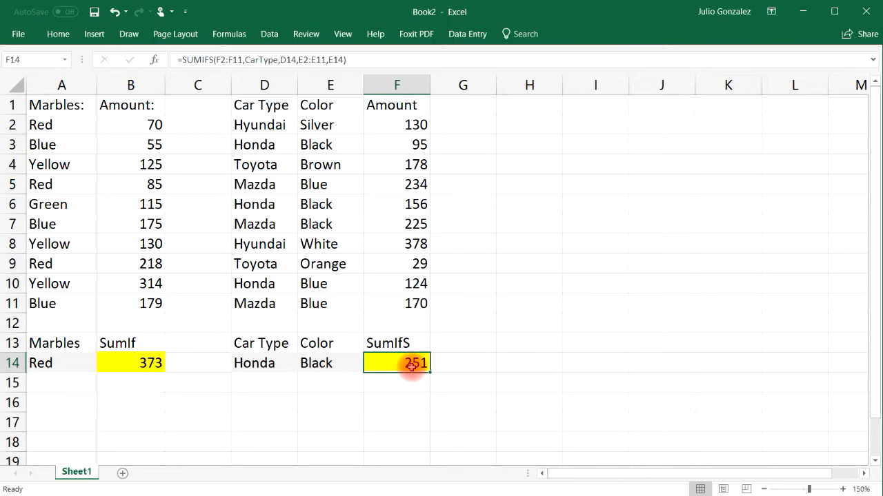
left_click(407, 380)
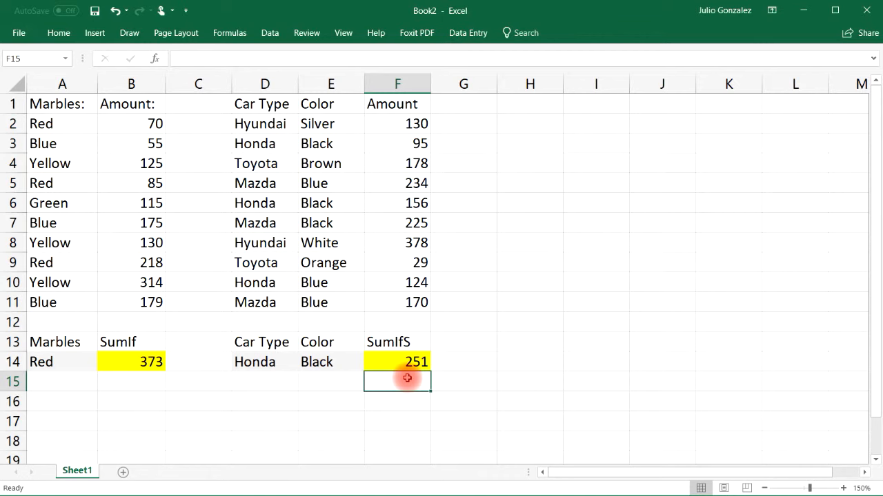
left_click(351, 362)
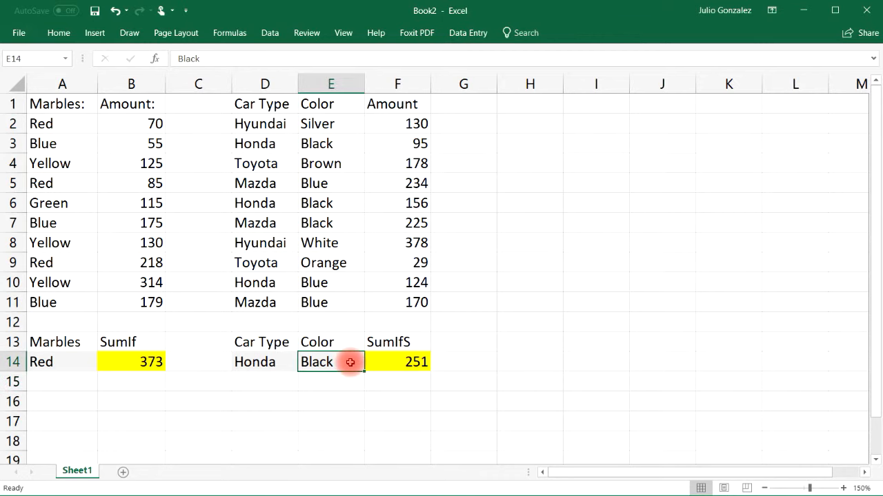
left_click(259, 359)
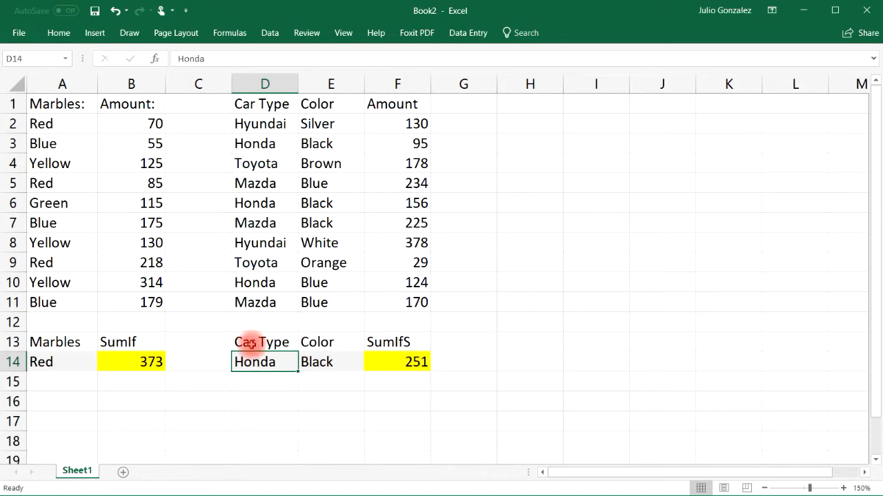
left_click(328, 143)
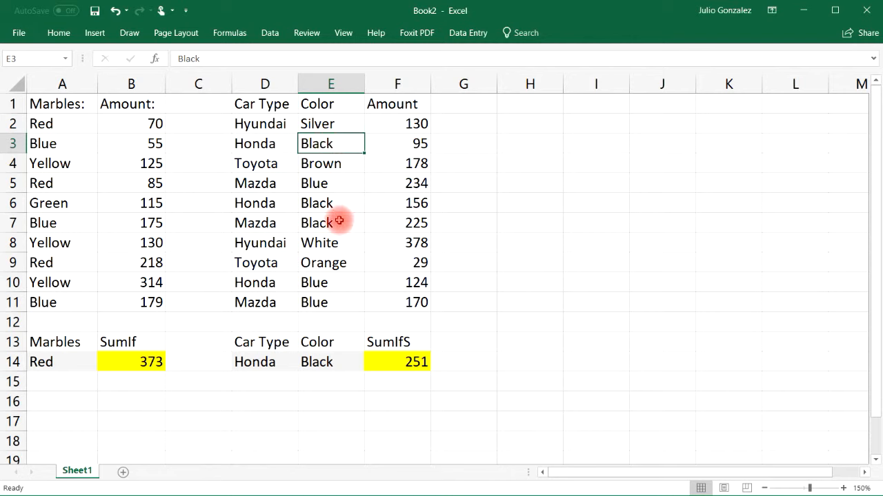
left_click(338, 281)
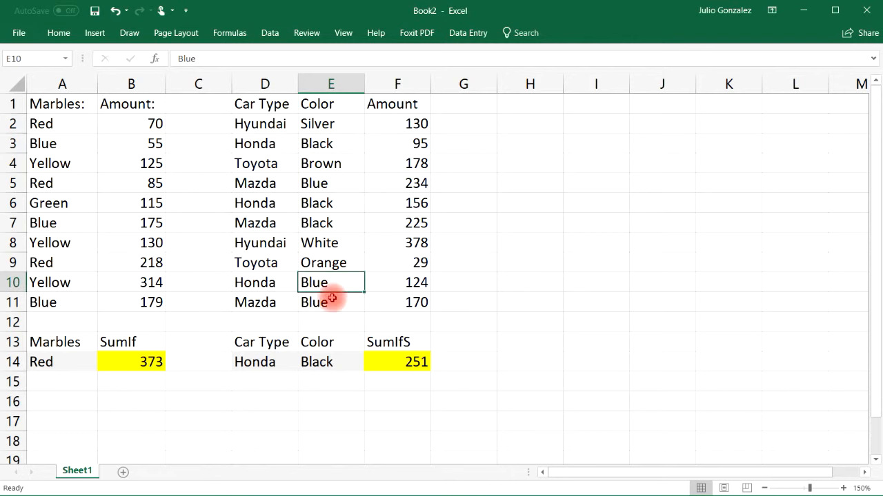
left_click(277, 364)
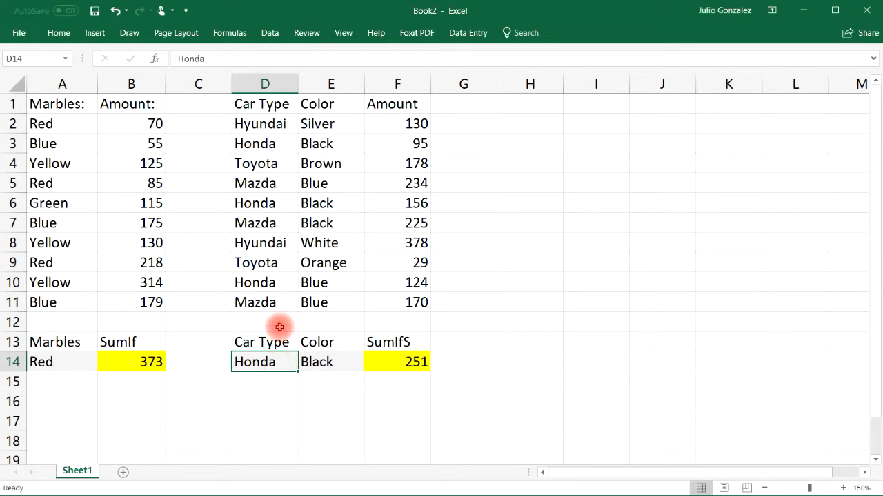
Step: Compare the Toyota records' colors in E4 and E9 with the color criterion in E14
left_click(270, 164)
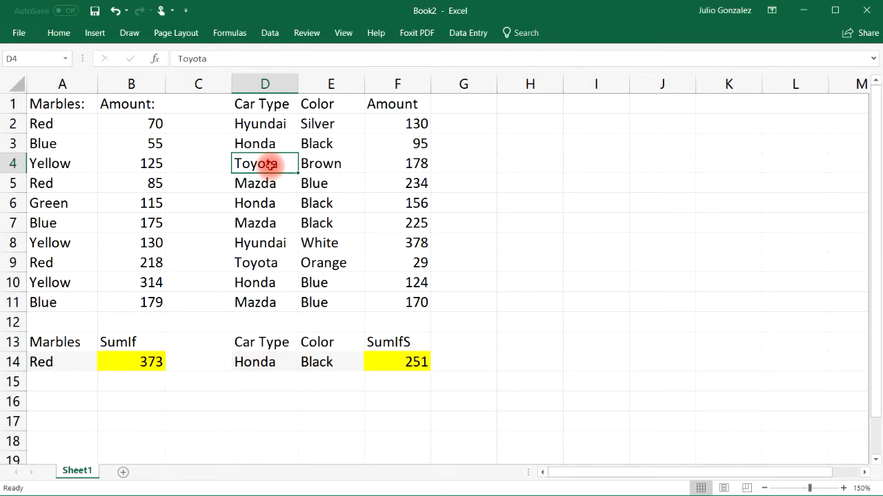
left_click(330, 362)
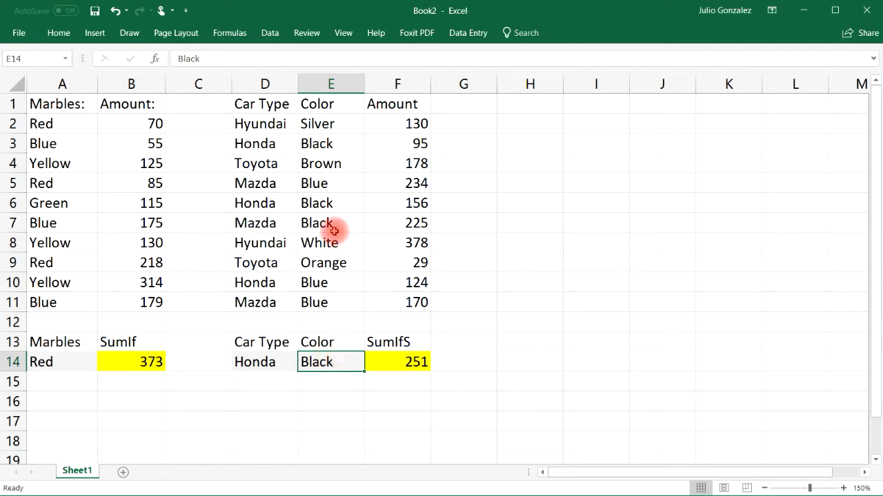
left_click(328, 166)
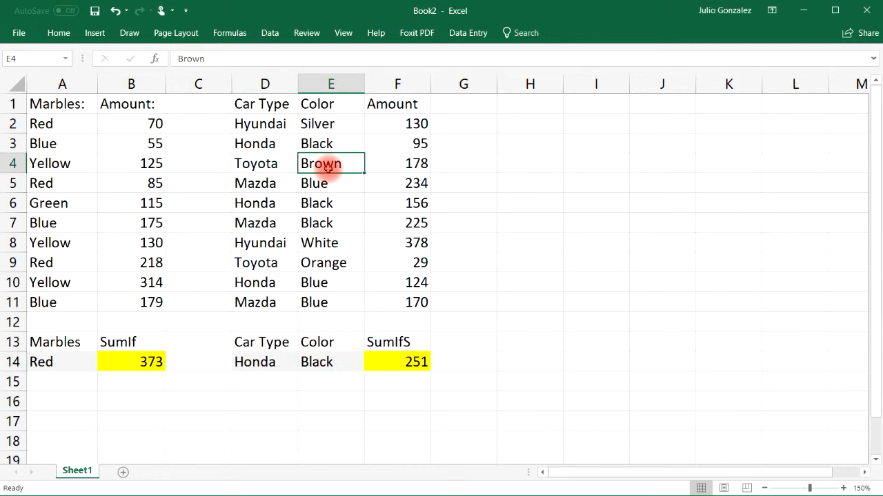
left_click(338, 264)
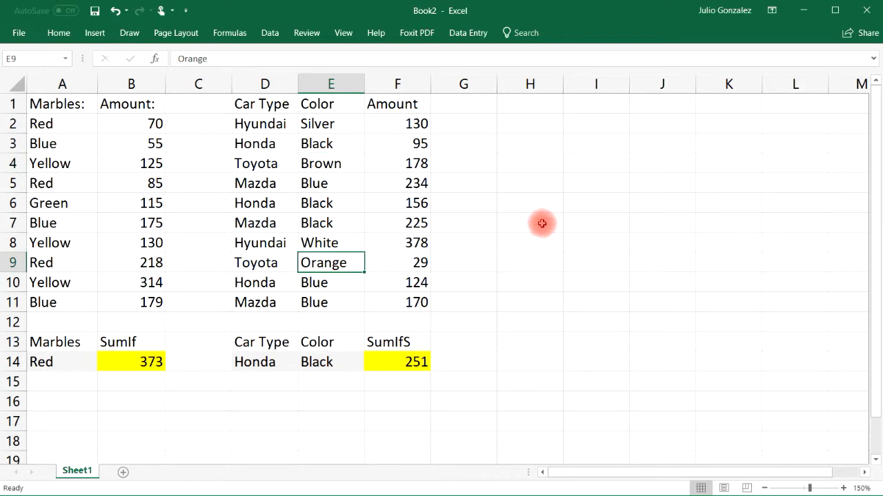
Step: Enter the heading Car Type in H8 for a separate list of car types
left_click(544, 247)
type("CCa")
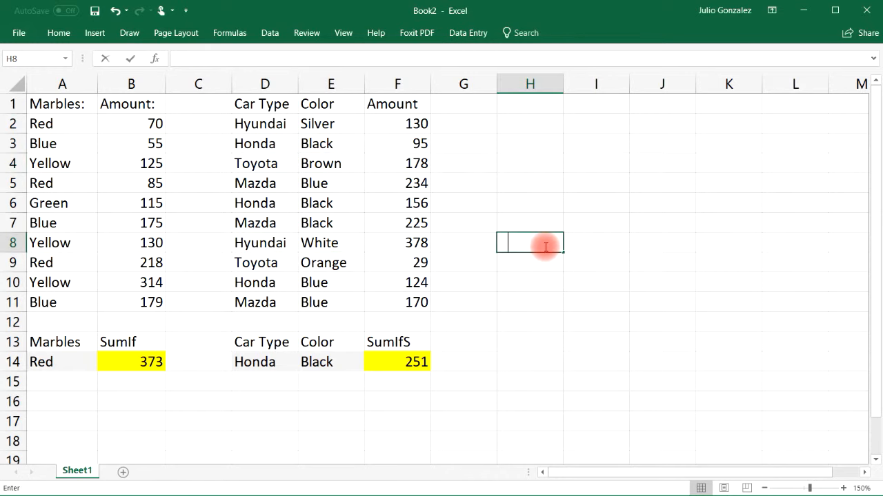
key("BackSpace")
key("BackSpace")
type("ar")
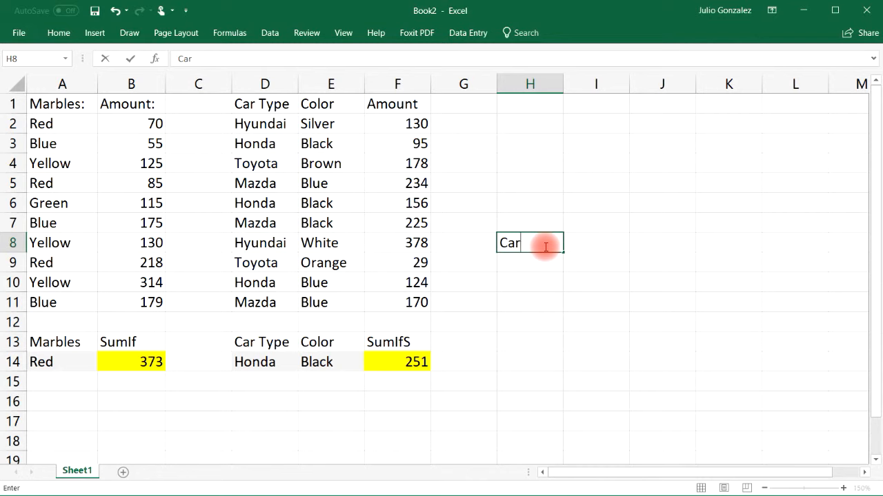
type(" Type")
key("Return")
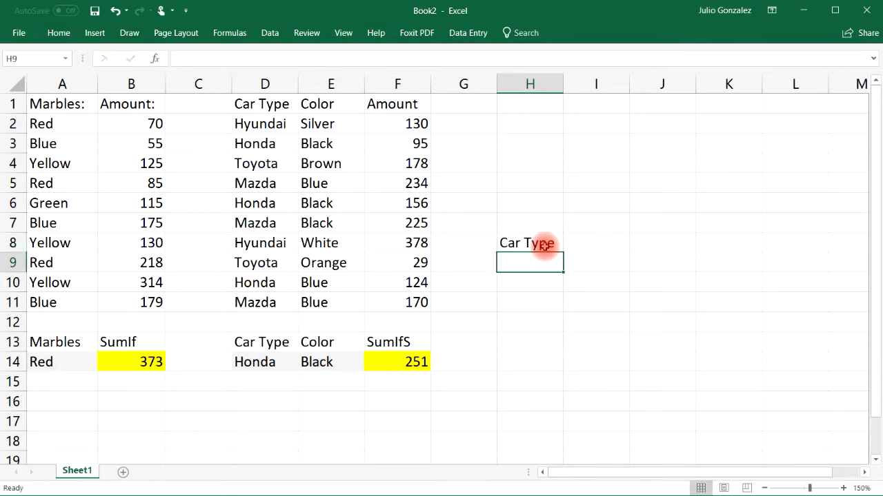
Step: List the car types Hyundai, Honda, Toyota and Mazda in H9:H12 under the Car Type heading
type("Hyundai")
key("Return")
type("Honda")
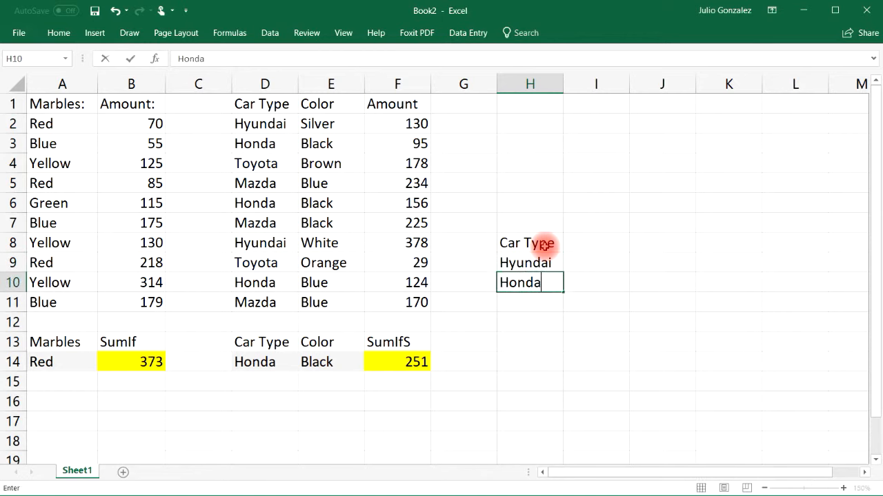
key("Return")
type("To")
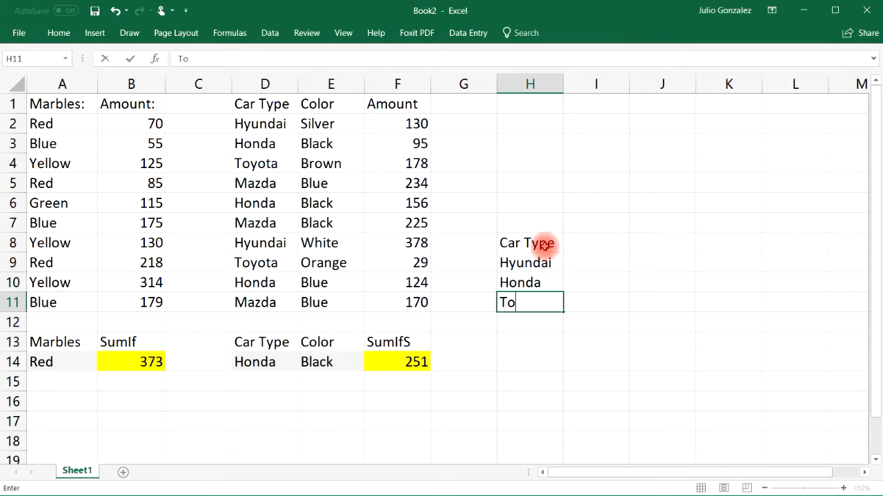
type("yota")
key("Return")
type("M")
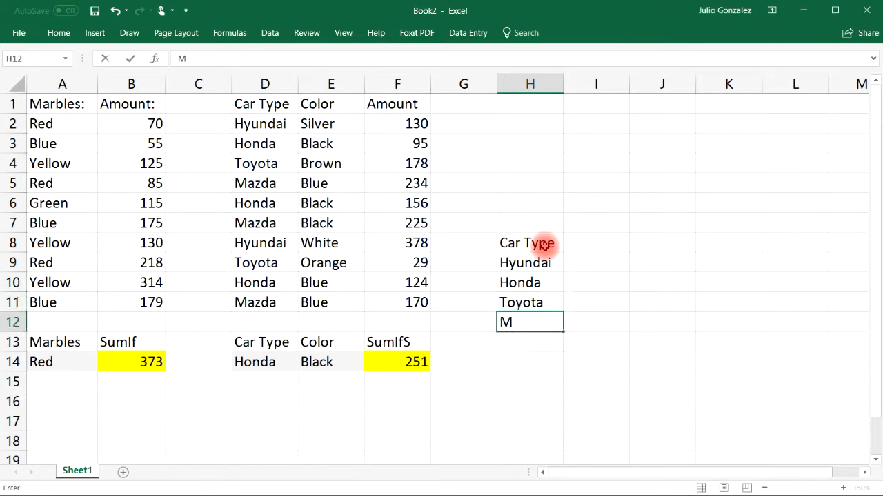
type("azda")
key("Tab")
Step: Enter the heading Hyundai in I8, next to the Car Type heading
key("Up")
key("Up")
key("Up")
key("Up")
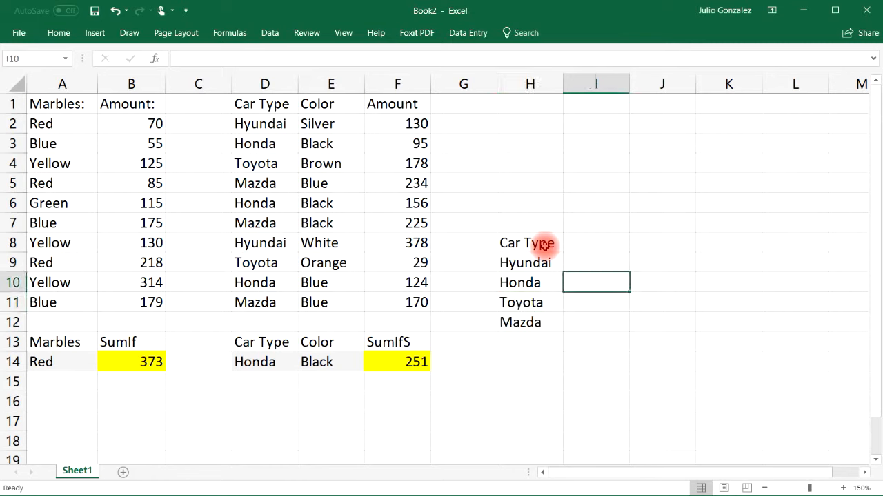
type("H")
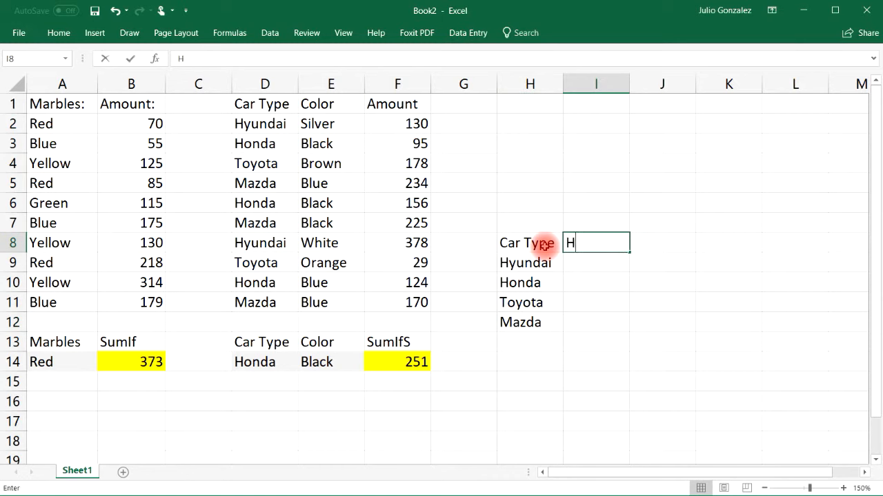
type("yundai")
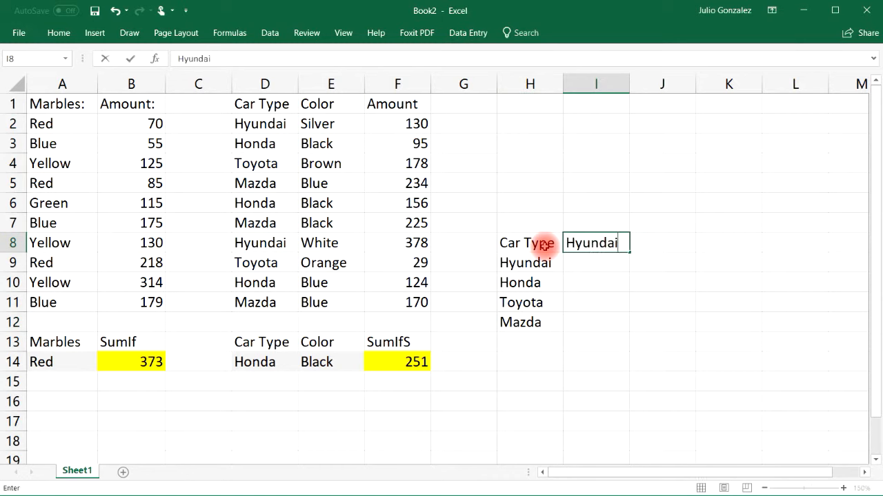
key("Return")
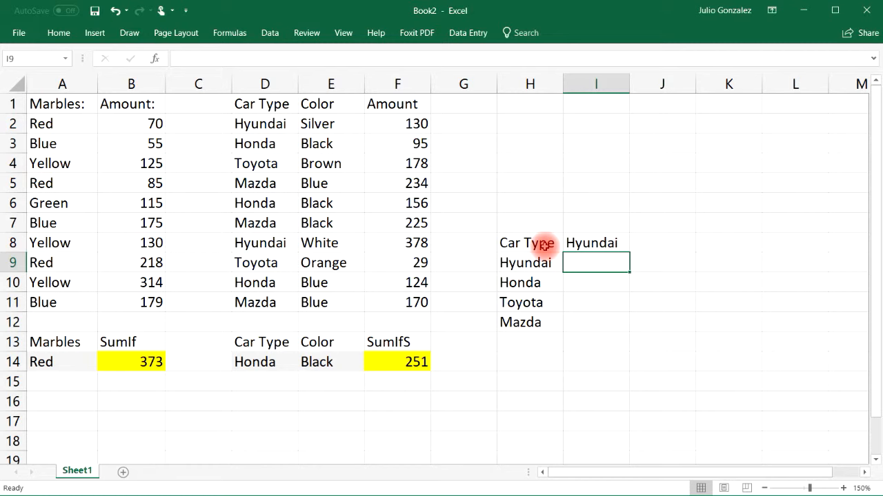
Step: Look up the Hyundai colors in the car table and list Silver and White in I9:I10
left_click(343, 119)
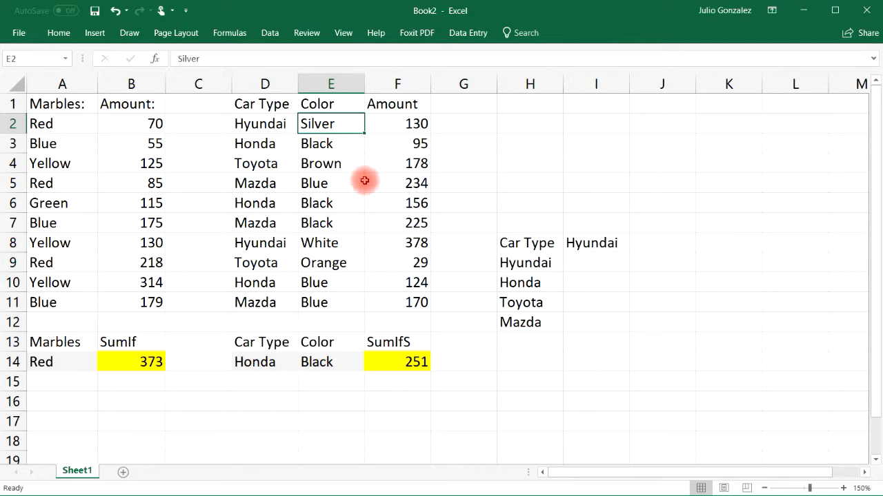
left_click(331, 244)
left_click(578, 263)
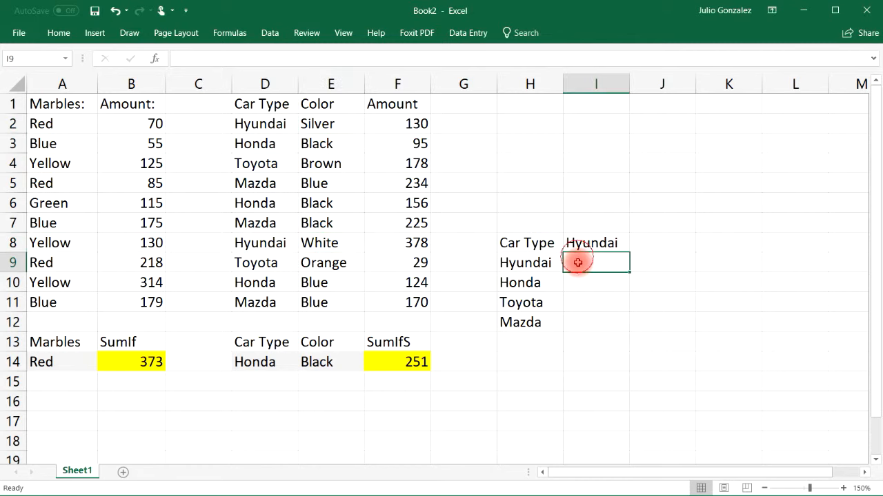
type("Silvver")
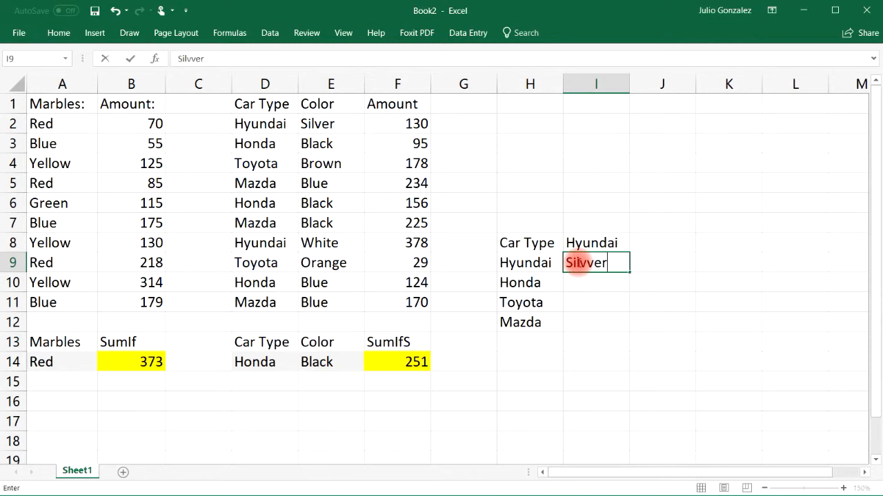
key("BackSpace")
key("BackSpace")
key("BackSpace")
type("er")
key("Return")
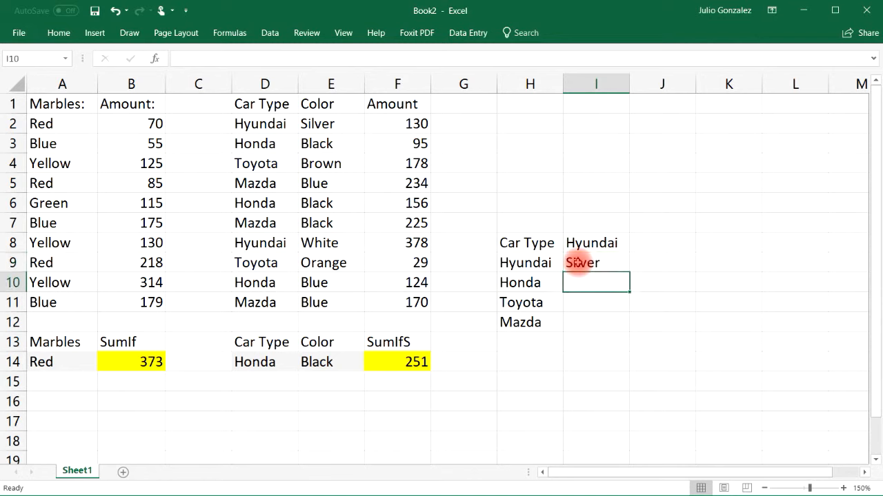
type("White")
key("Tab")
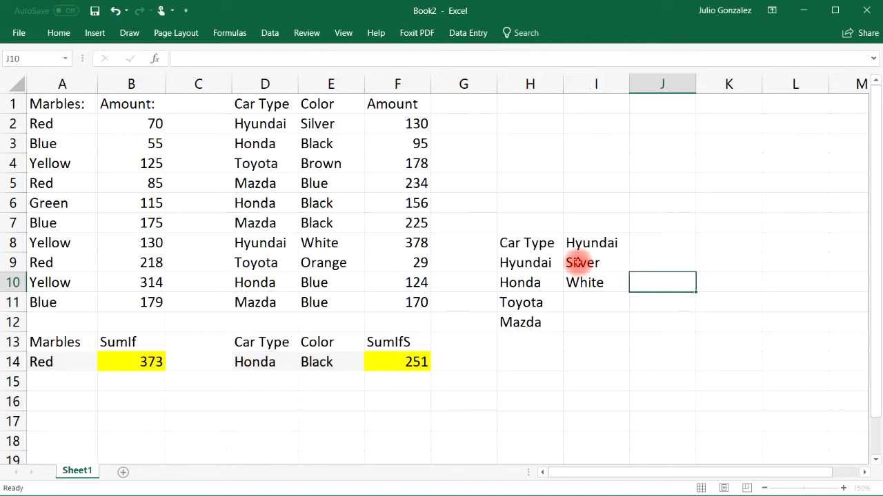
Step: Add a Honda heading in J8 and list its table colors, Black and Blue, in J9:J10
key("Up")
key("Up")
type("Honda")
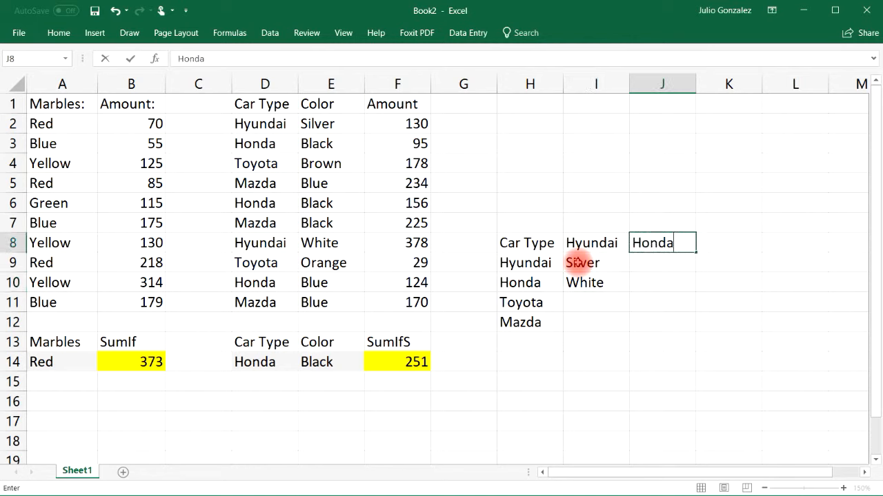
key("Return")
left_click(330, 142)
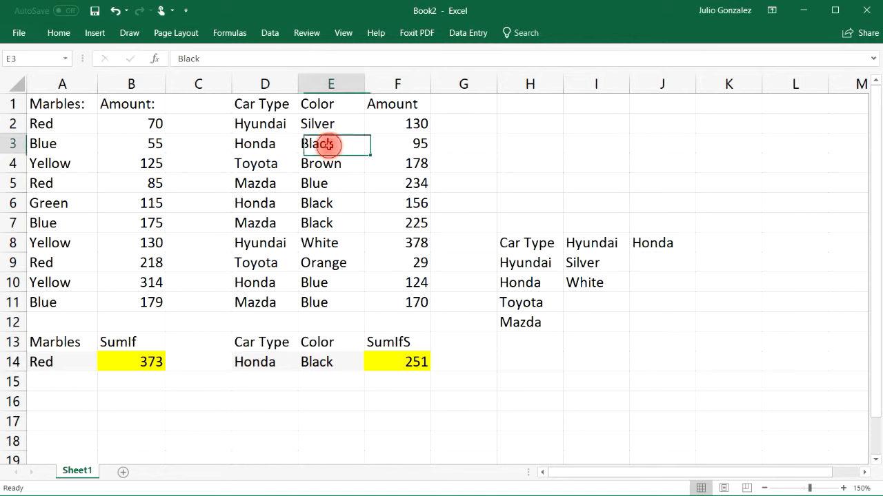
left_click(334, 203)
left_click(335, 283)
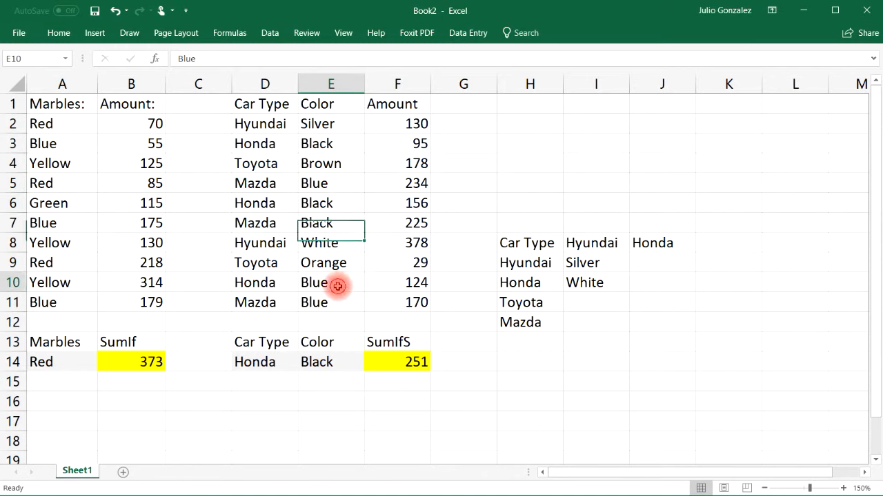
left_click(649, 263)
type("Black")
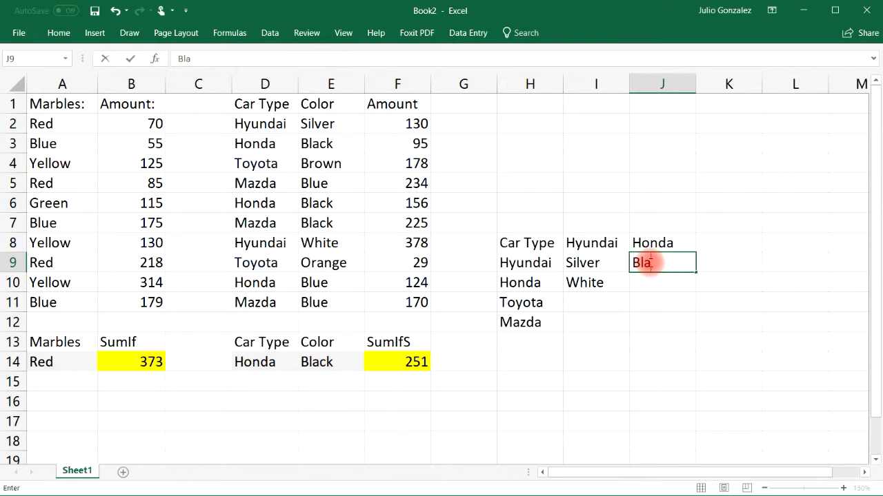
key("Return")
type("Blue")
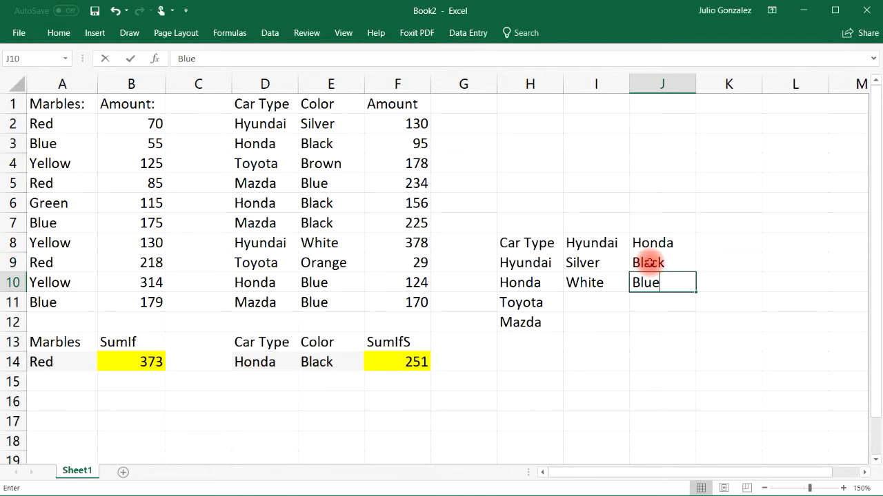
key("Tab")
Step: Add a Toyota heading in K8 and list its table colors, Brown and Orange, in K9:K10
key("Up")
key("Up")
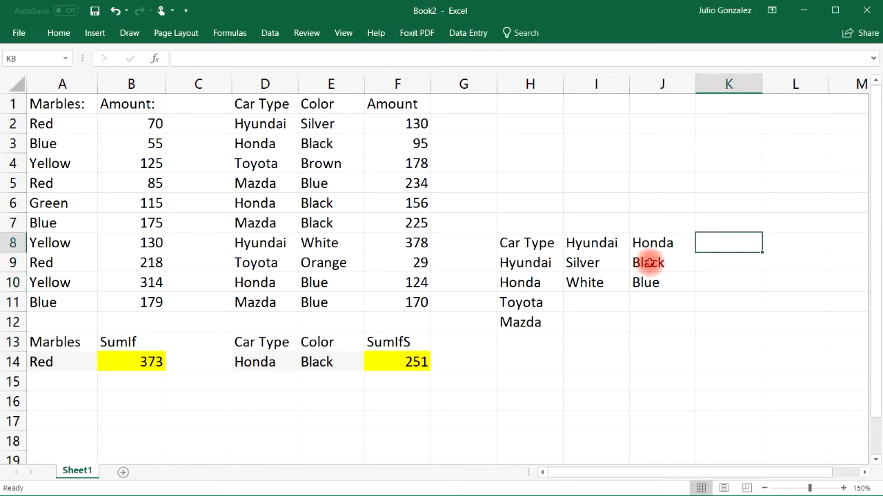
type("Toyota")
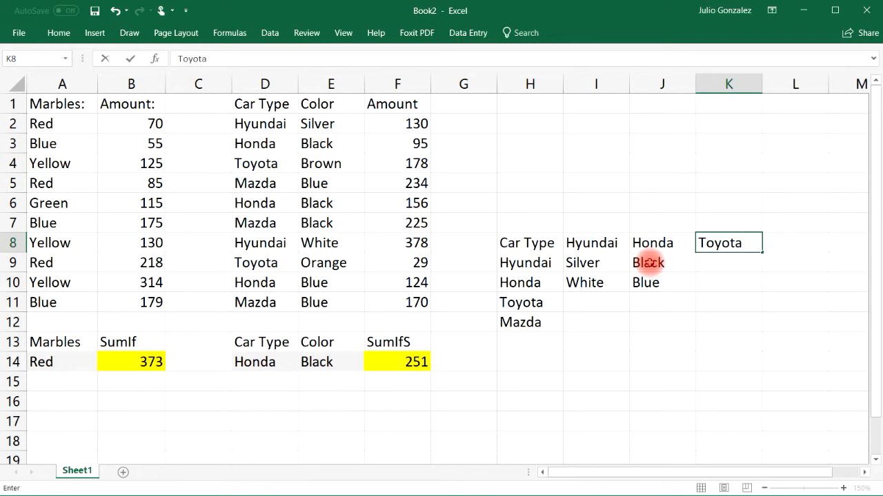
key("Return")
left_click(319, 163)
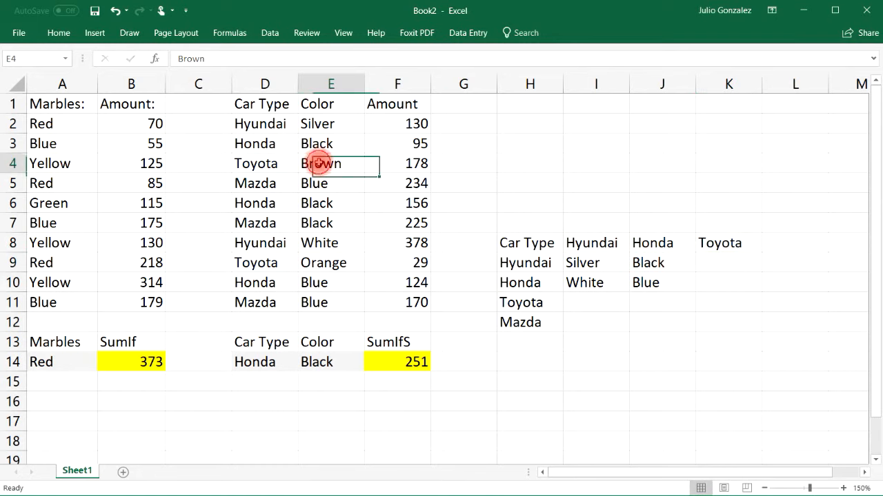
left_click(330, 263)
left_click(740, 266)
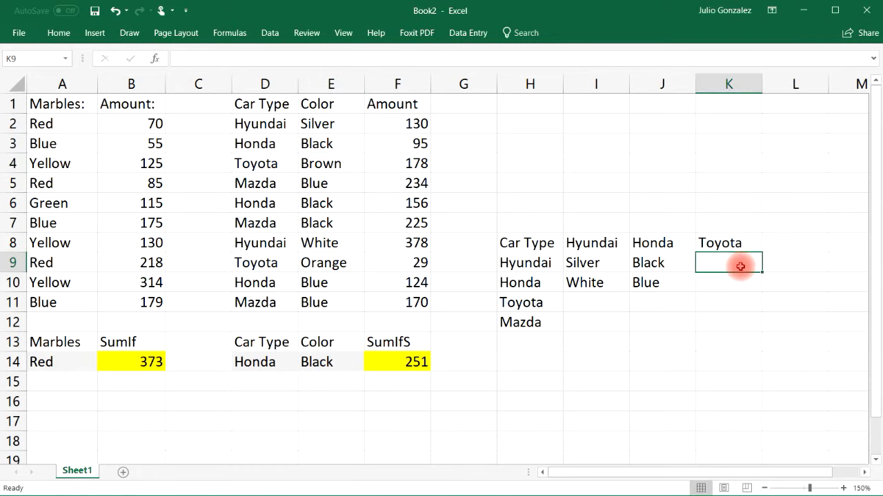
type("Brow")
key("Return")
type("Orange")
key("Tab")
Step: Enter the heading Mazda in L8, next to the Toyota heading
key("Up")
key("Up")
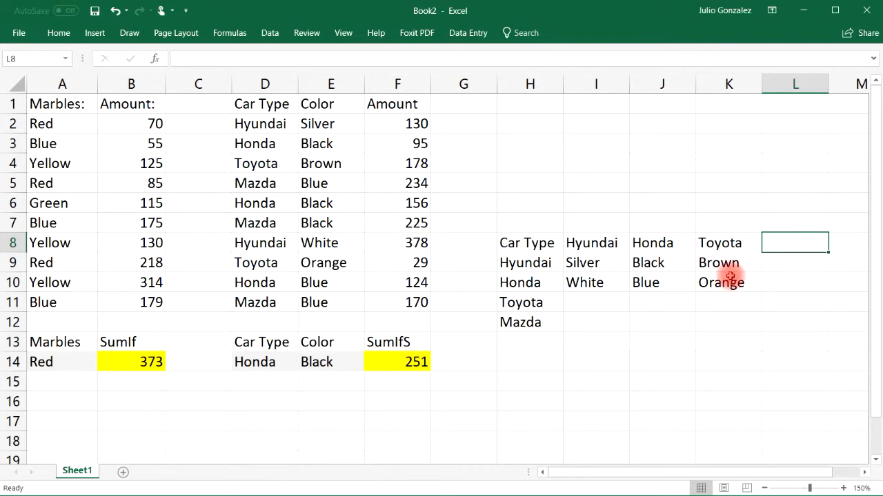
type("Mazda")
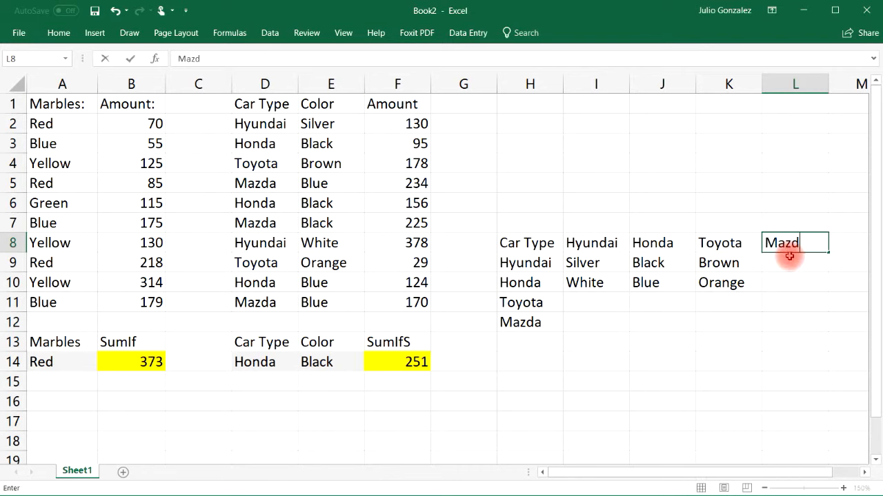
key("Return")
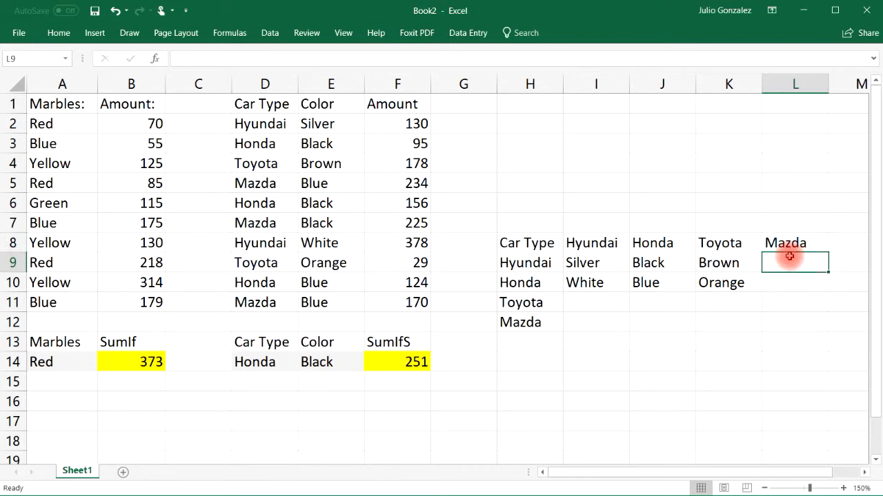
Step: Look up the Mazda colors in the car table and list Black and Blue in L9:L10
left_click(324, 224)
left_click(321, 183)
left_click(331, 302)
left_click(798, 261)
type("Black")
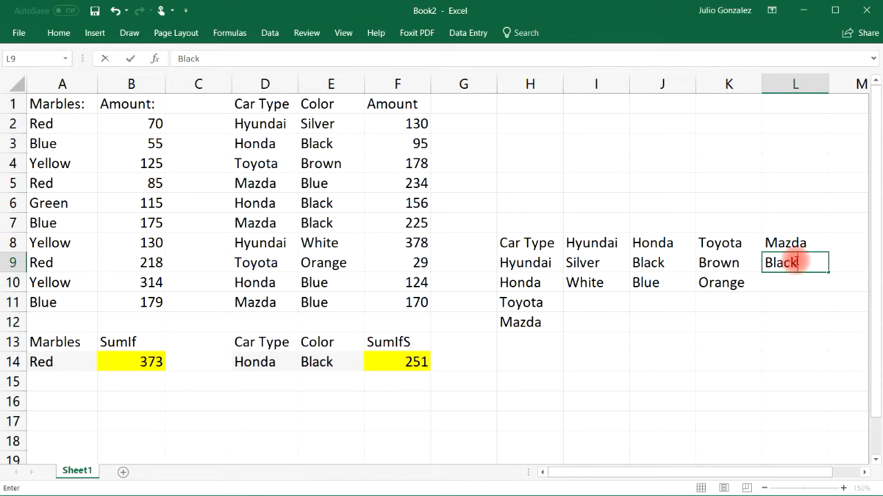
left_click(795, 262)
key("Return")
type("B")
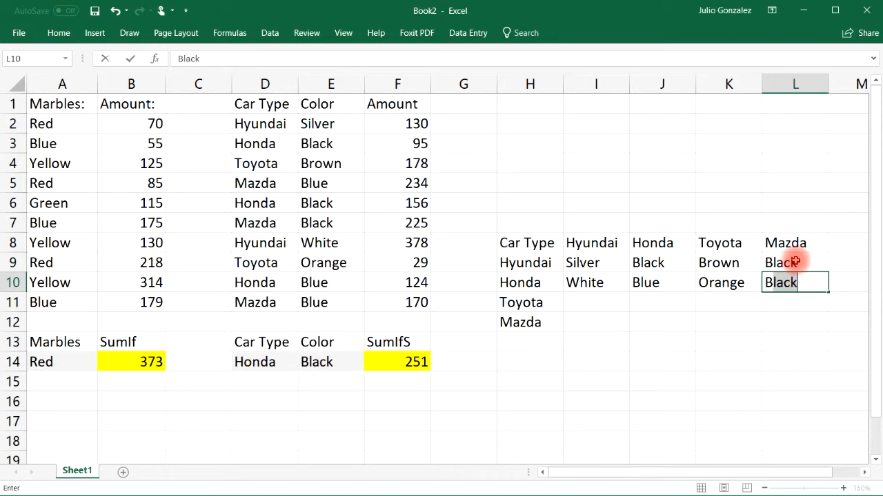
type("lue")
key("Return")
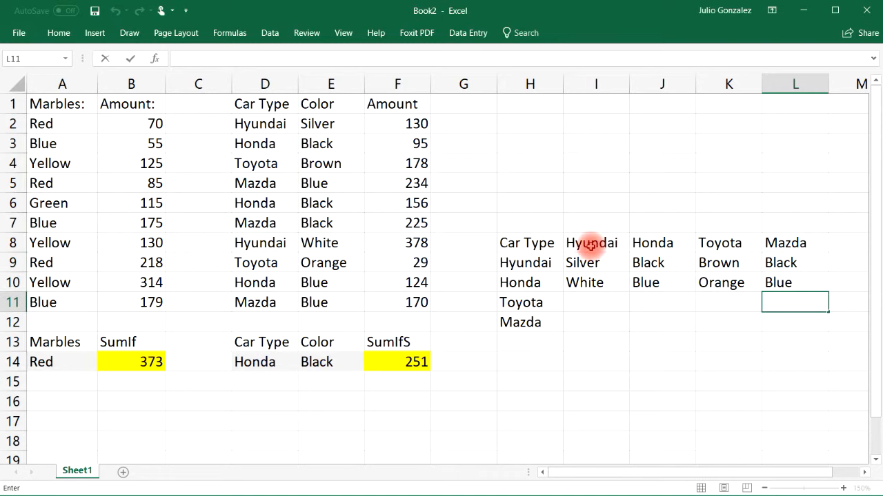
Step: Try to name the car type list in H9:H12 Car Type
left_click_drag(517, 265, 522, 319)
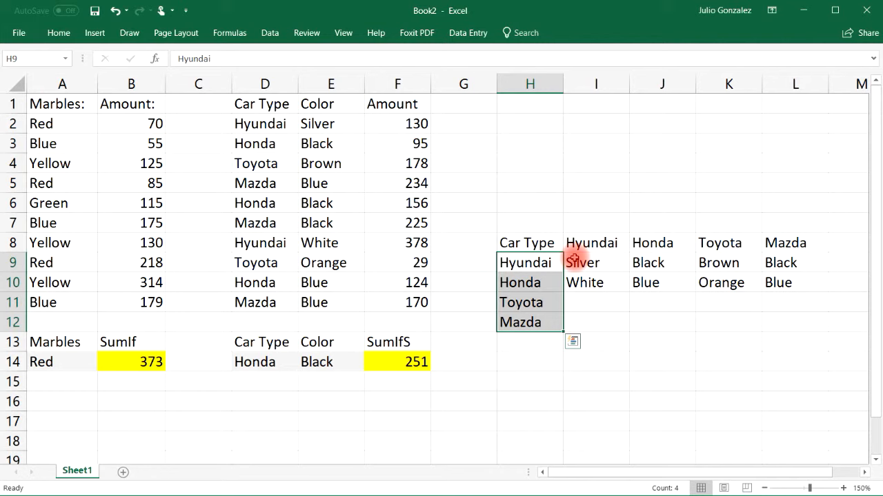
left_click(29, 59)
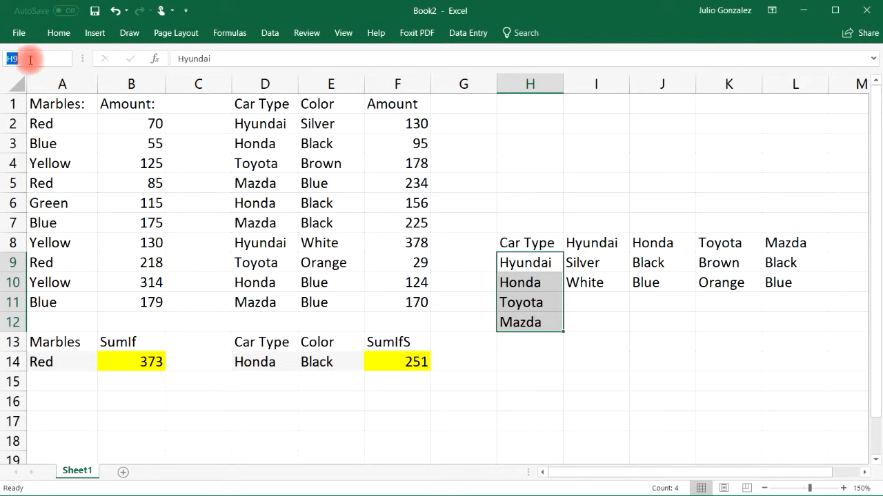
type("Car Type")
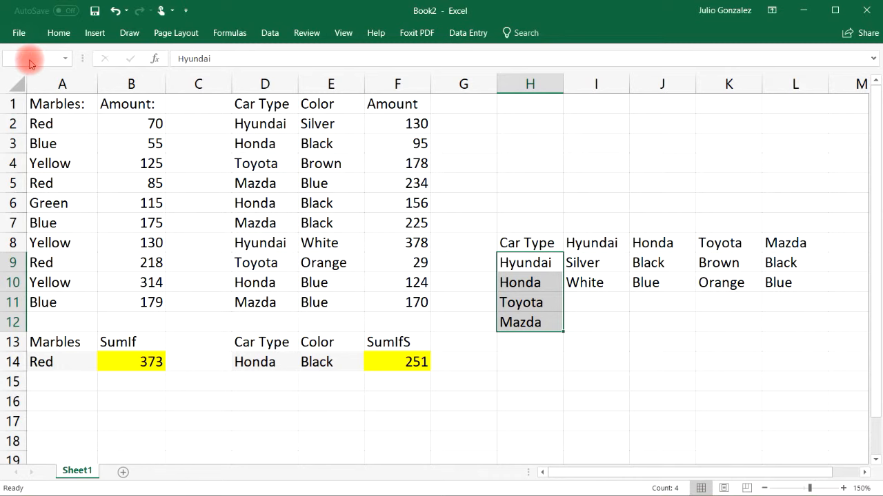
key("Return")
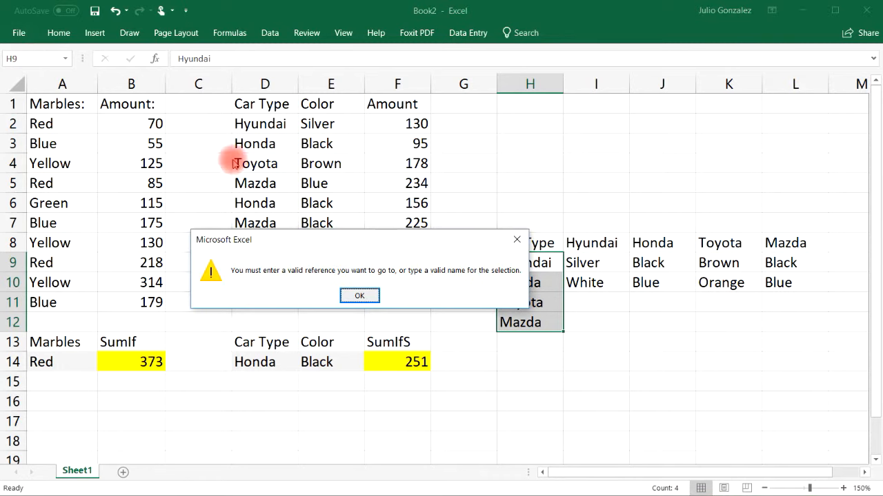
left_click(359, 295)
Step: Give the selected car type list in H9:H12 the range name Car
left_click(38, 59)
type("Car")
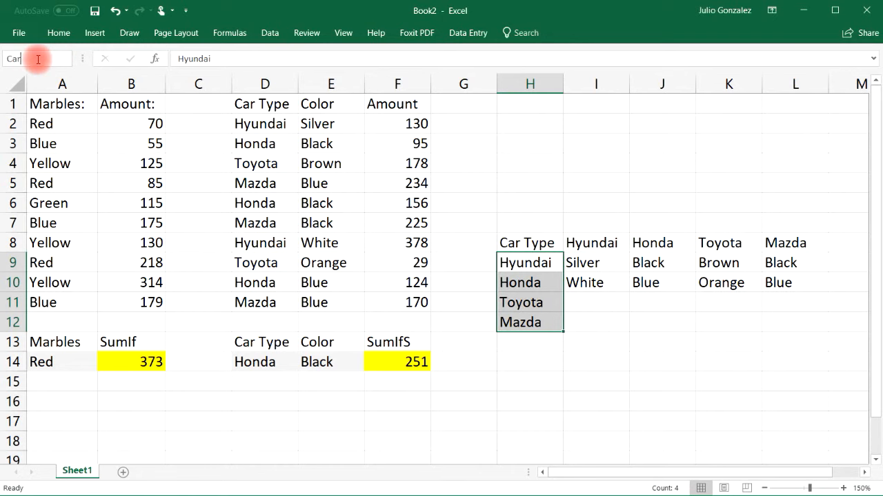
key("Return")
Step: Name the range I9:I10, holding Silver and White, Hyundai to match its heading
left_click_drag(592, 262, 598, 278)
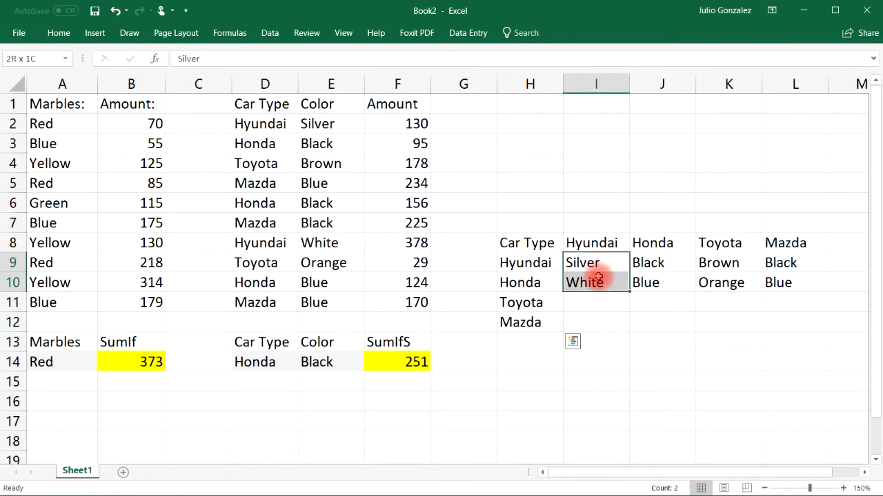
left_click(37, 60)
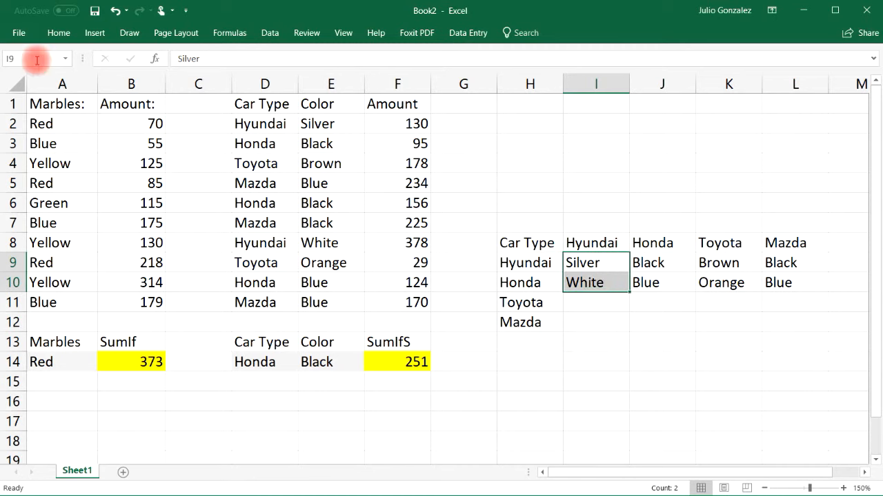
key("Return")
Step: Name the range J9:J10, holding the Honda colors Black and Blue, Honda
left_click_drag(665, 262, 660, 284)
left_click(15, 62)
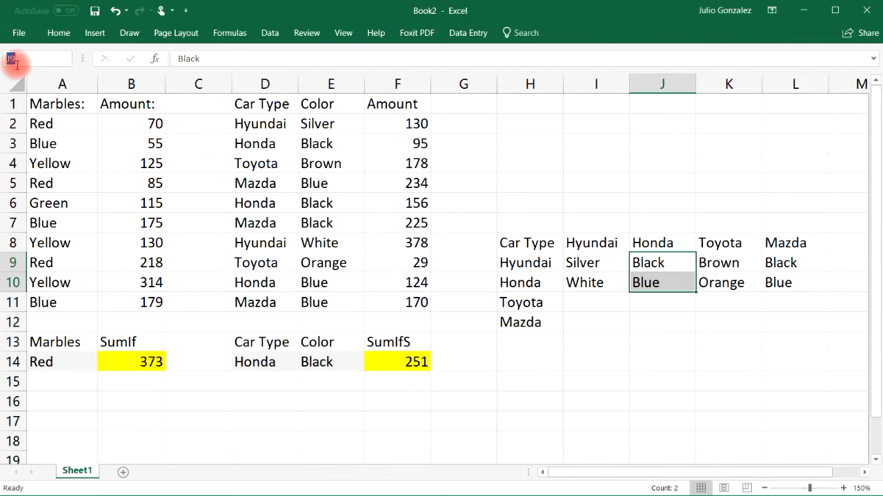
type("Honda")
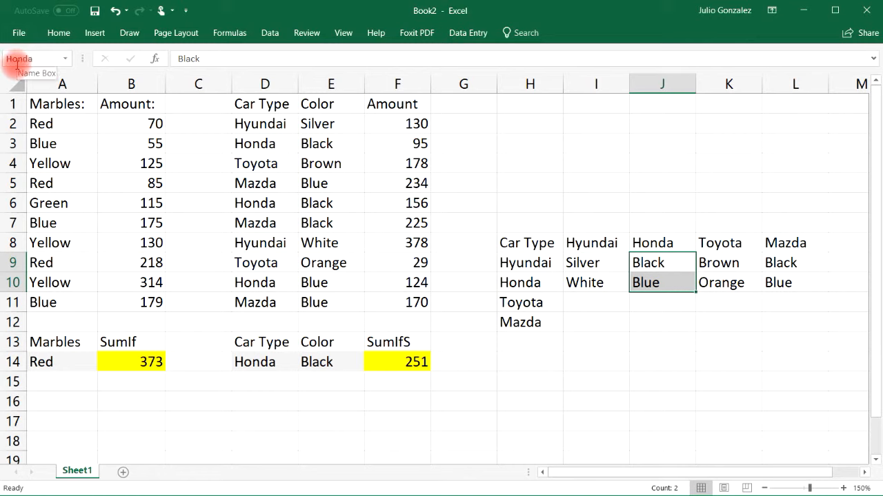
key("Return")
Step: Name the range K9:K10, holding Brown and Orange, Toyota
left_click_drag(724, 264, 728, 285)
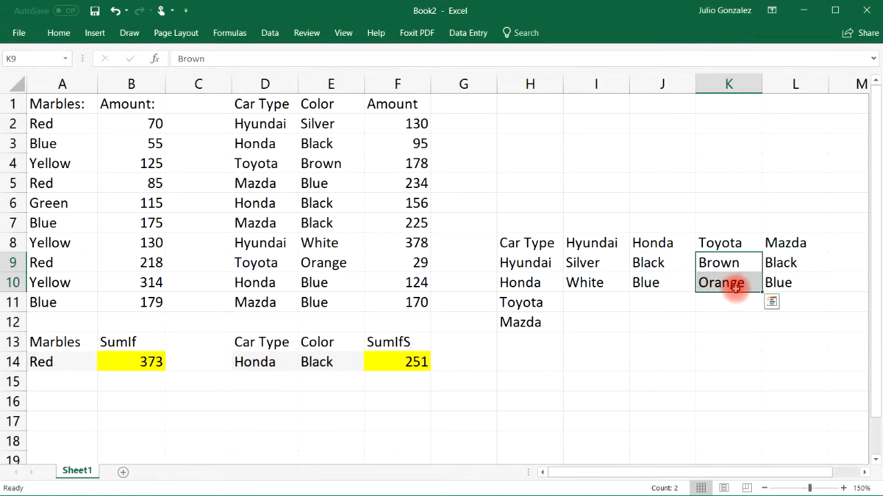
left_click(42, 62)
type("T")
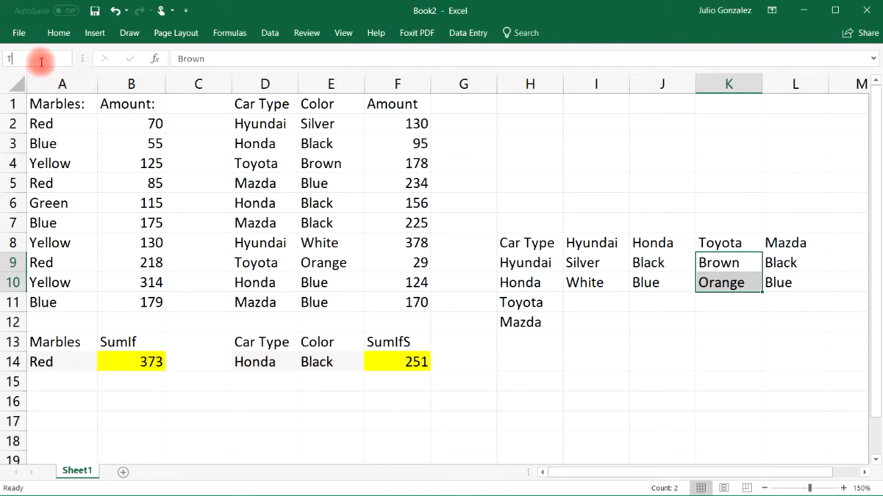
type("oyota")
key("Return")
Step: Name the range L9:L10, holding the Mazda colors Black and Blue, Mazda
left_click(791, 264)
left_click_drag(791, 265, 793, 285)
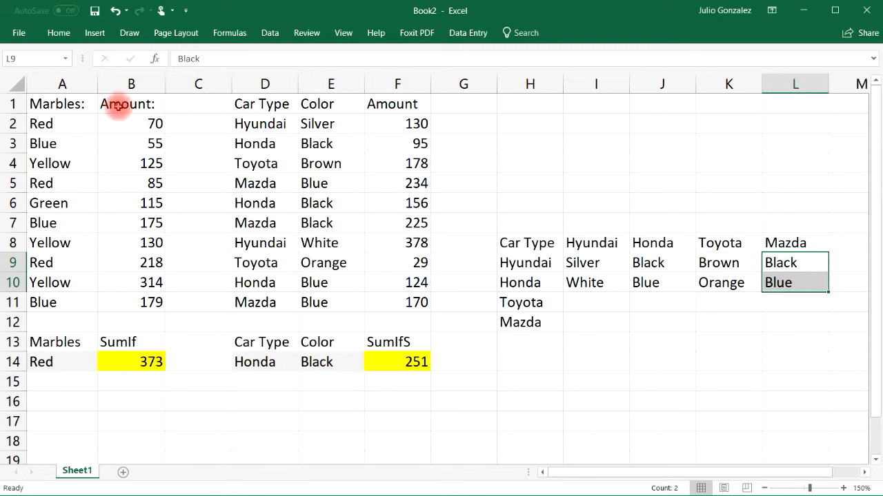
left_click(39, 61)
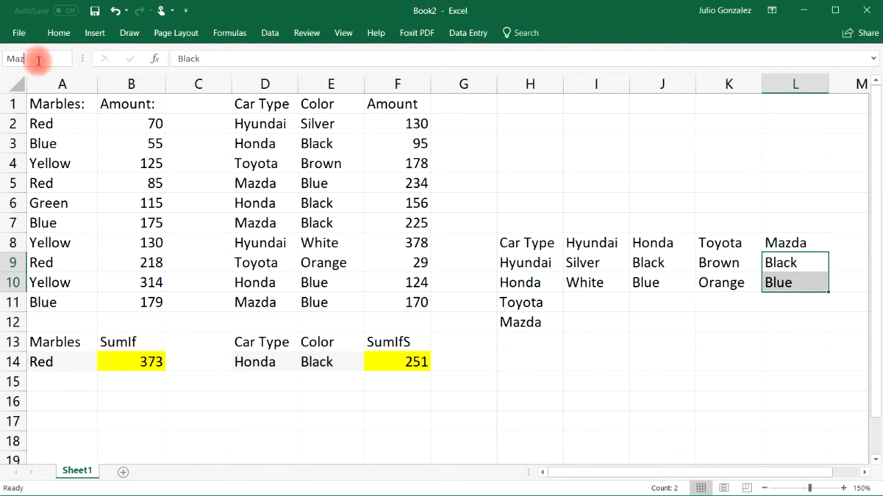
type("Mazda")
key("Return")
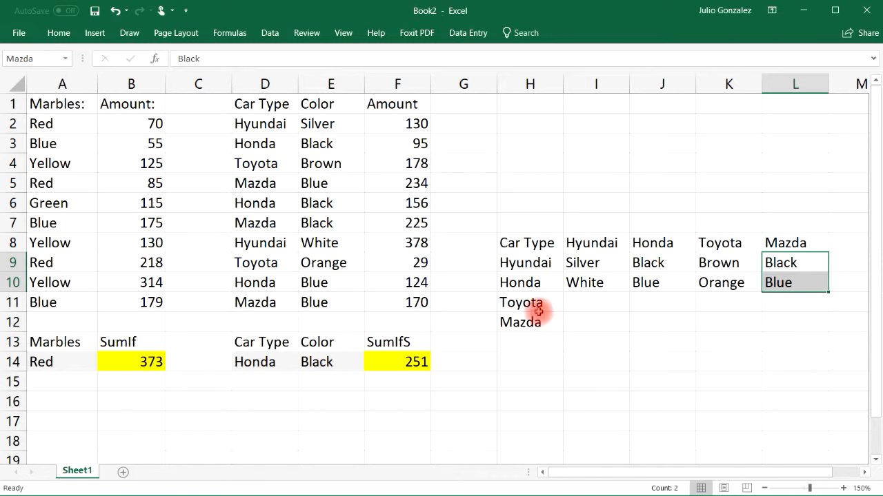
Step: Add List data validation to the car type cell D14 with =Car (H9:H12) as source, and check its choices
left_click(272, 362)
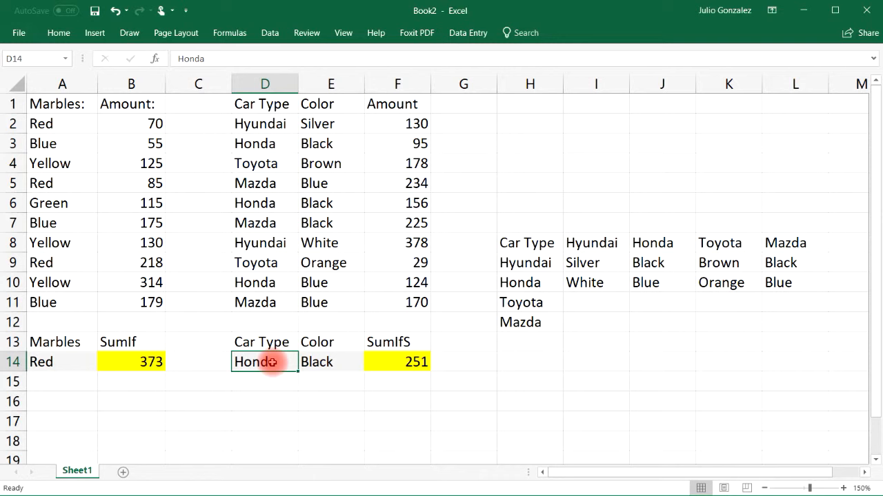
left_click(271, 32)
left_click(572, 84)
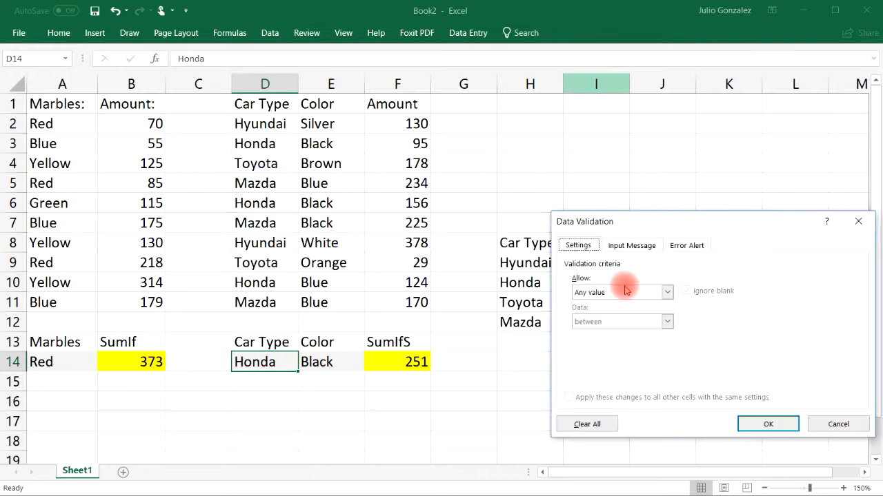
left_click(667, 292)
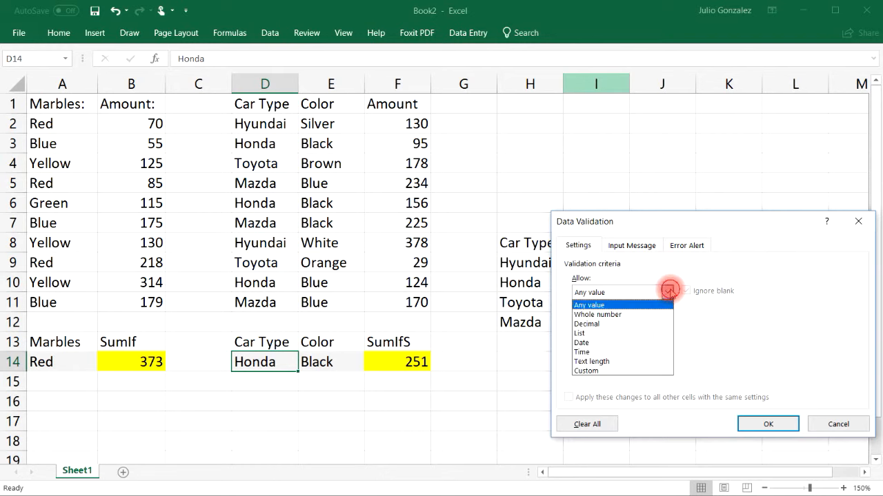
left_click(625, 333)
left_click(646, 353)
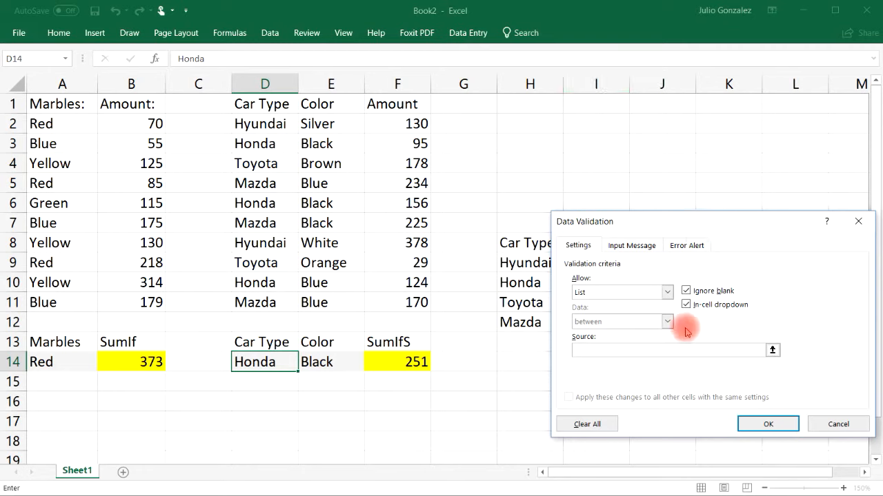
left_click(772, 351)
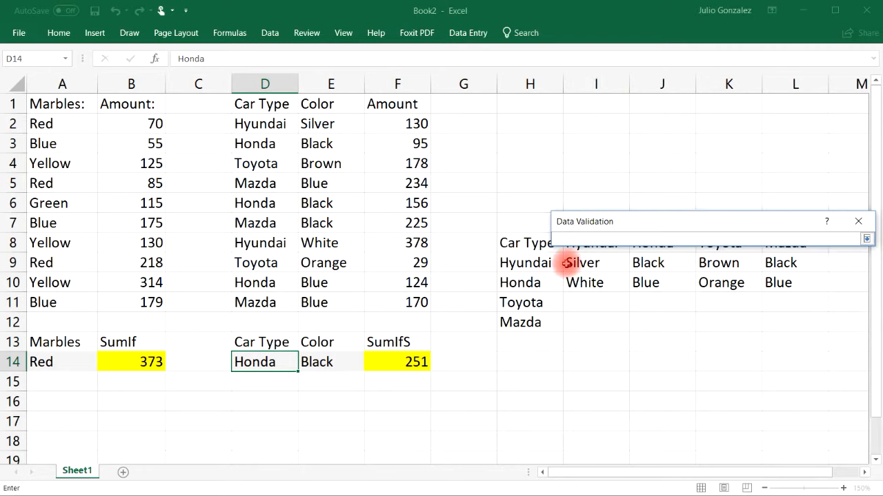
left_click_drag(532, 255, 554, 320)
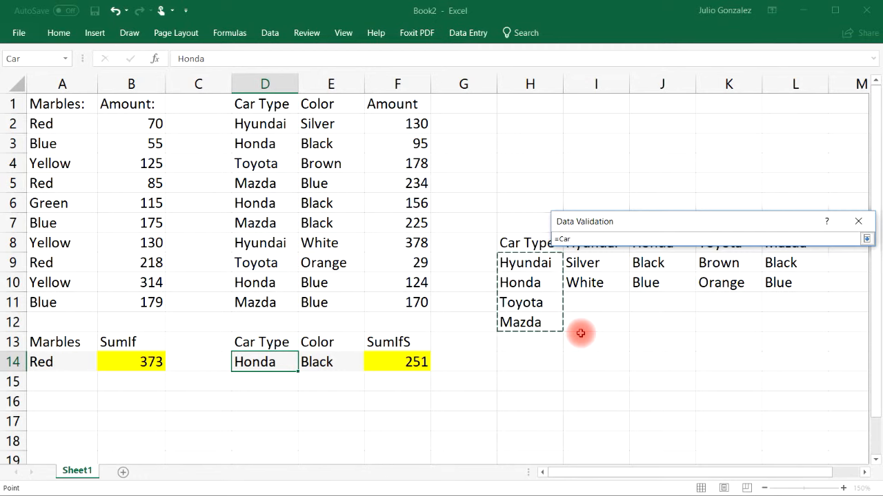
key("Return")
left_click(769, 424)
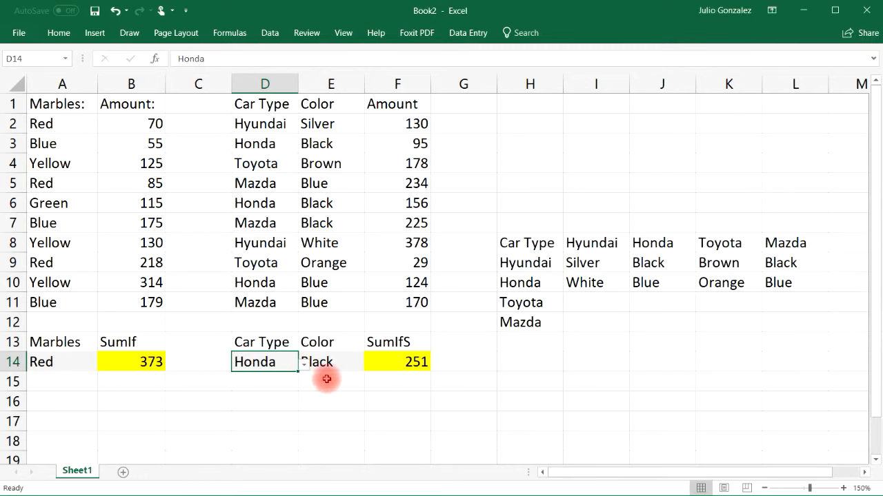
left_click(305, 363)
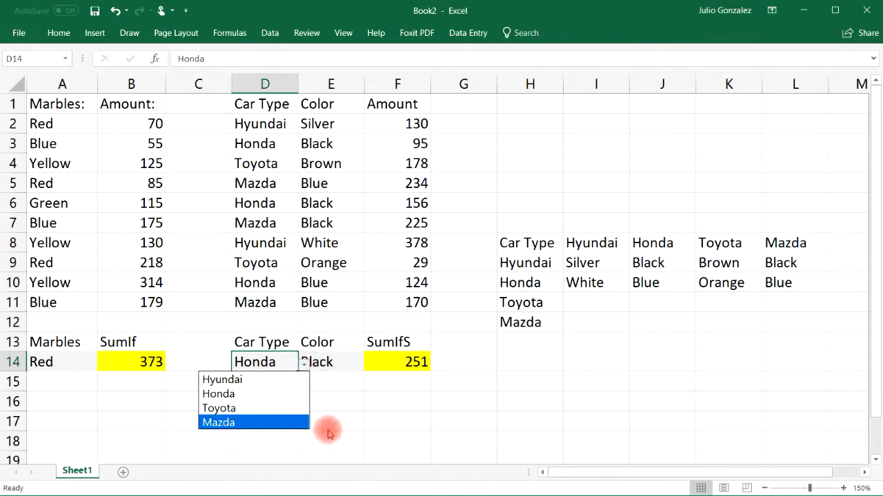
left_click(353, 382)
left_click(344, 361)
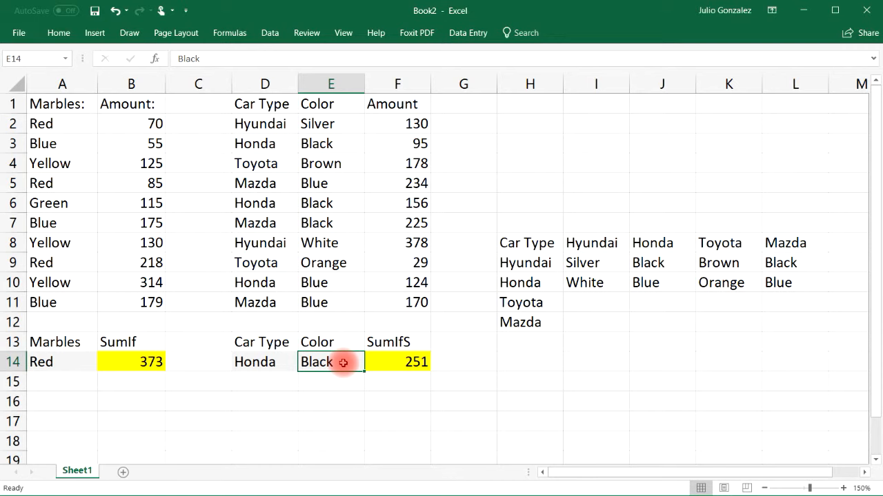
left_click(265, 364)
left_click(350, 362)
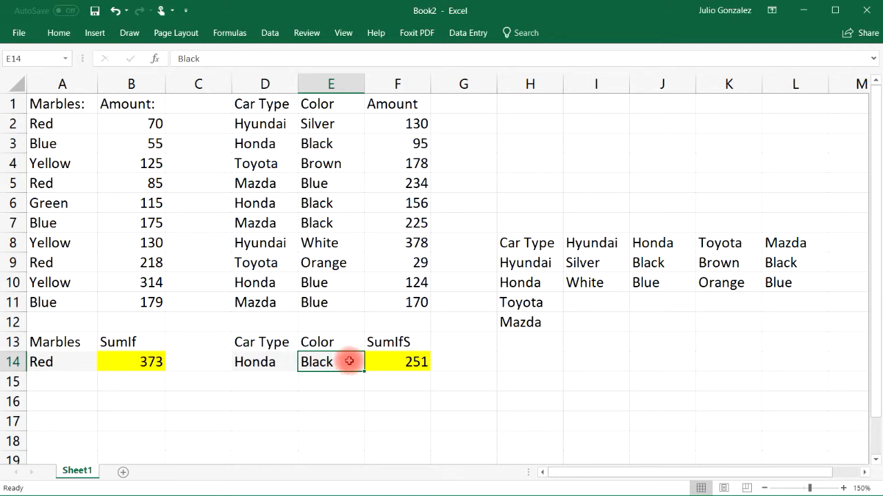
double_click(350, 361)
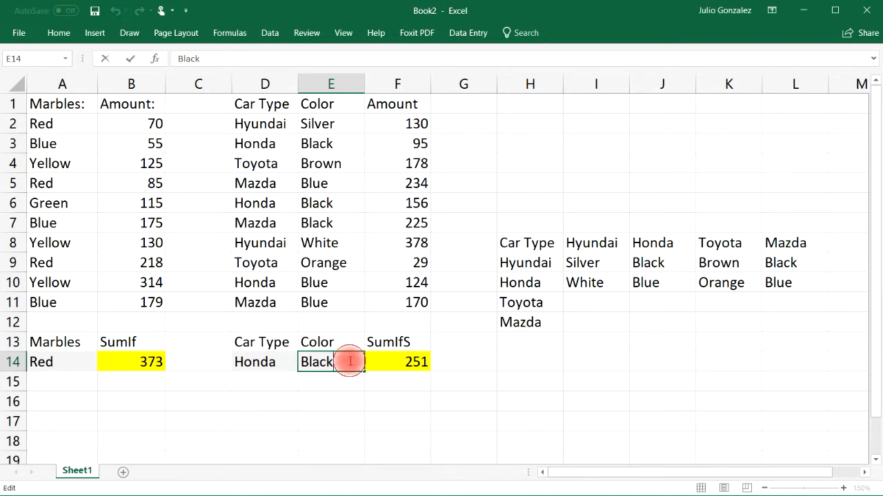
left_click(271, 33)
left_click(314, 372)
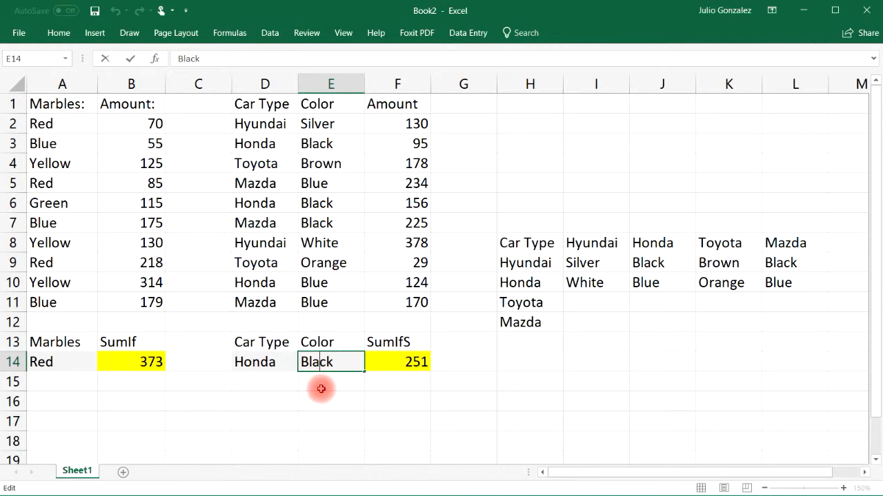
left_click(323, 384)
Step: Add List data validation to the color cell E14, using an =indirect() formula that refers to D14 as source
left_click(326, 362)
left_click(274, 33)
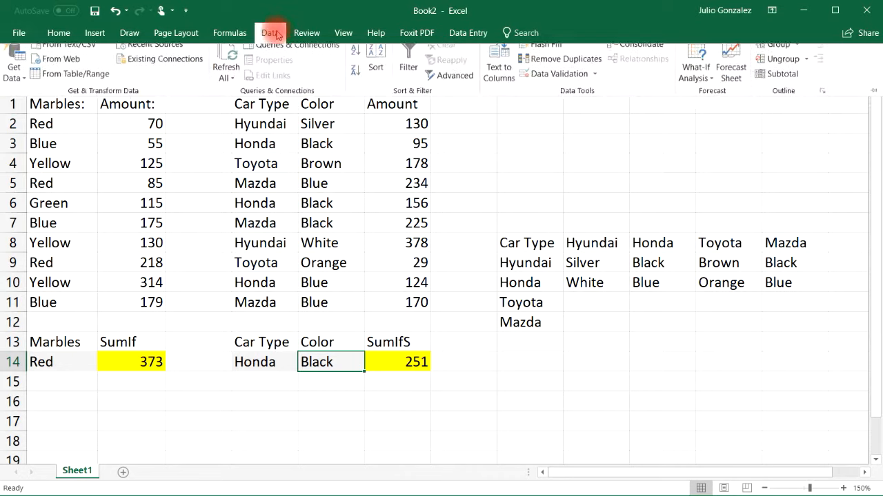
left_click(559, 81)
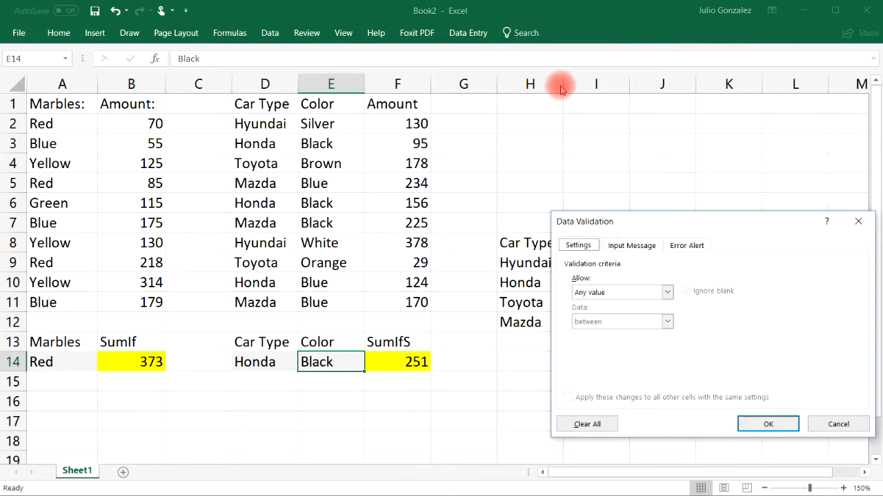
left_click(643, 291)
left_click(601, 332)
left_click(628, 348)
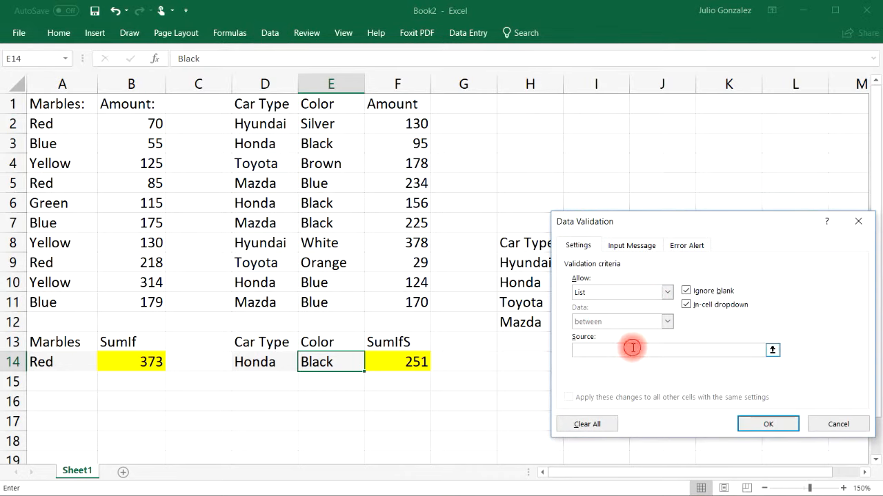
type("=indirect(")
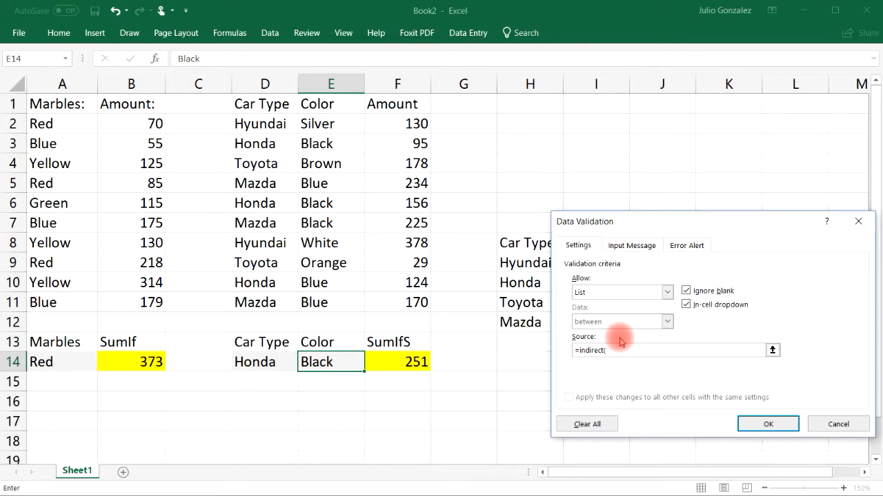
left_click(270, 366)
type(")")
left_click(768, 424)
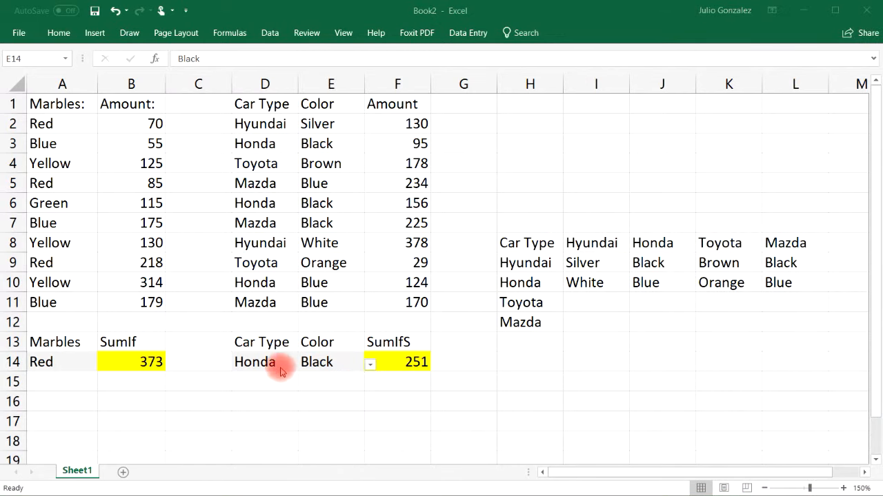
Step: Choose Toyota as car type in D14 and Orange as color in E14, and compare the total with row 9
left_click(274, 363)
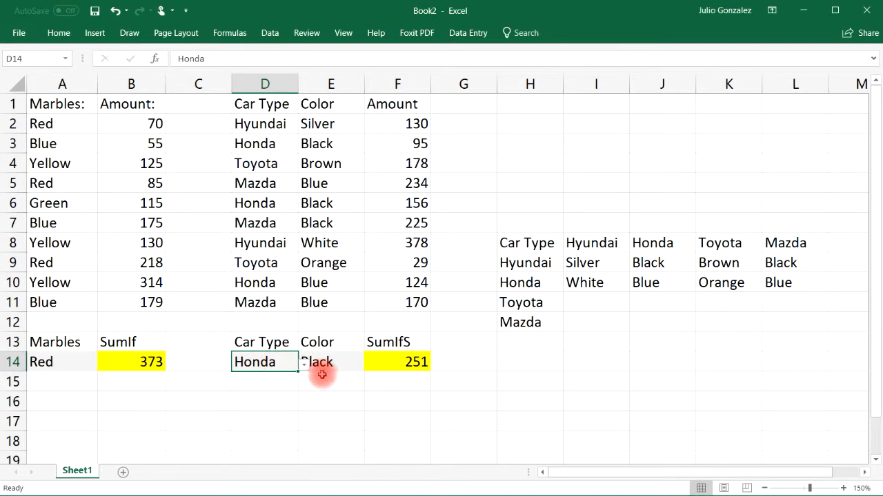
left_click(303, 364)
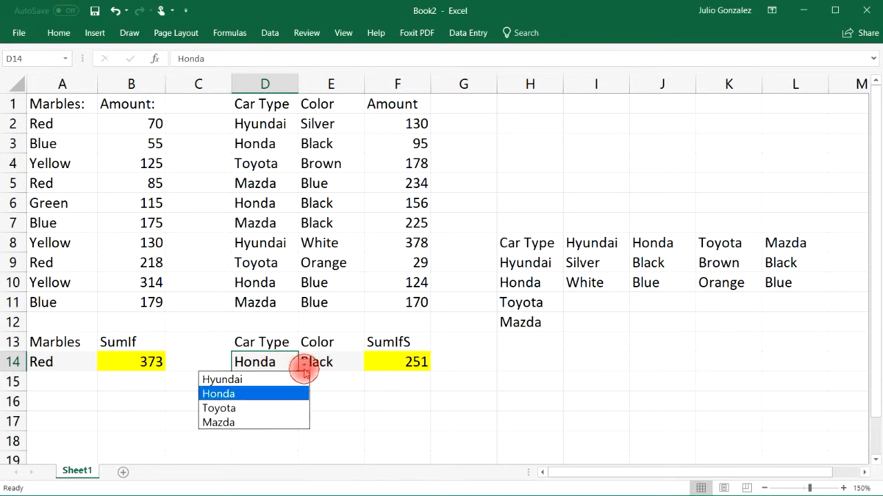
left_click(280, 412)
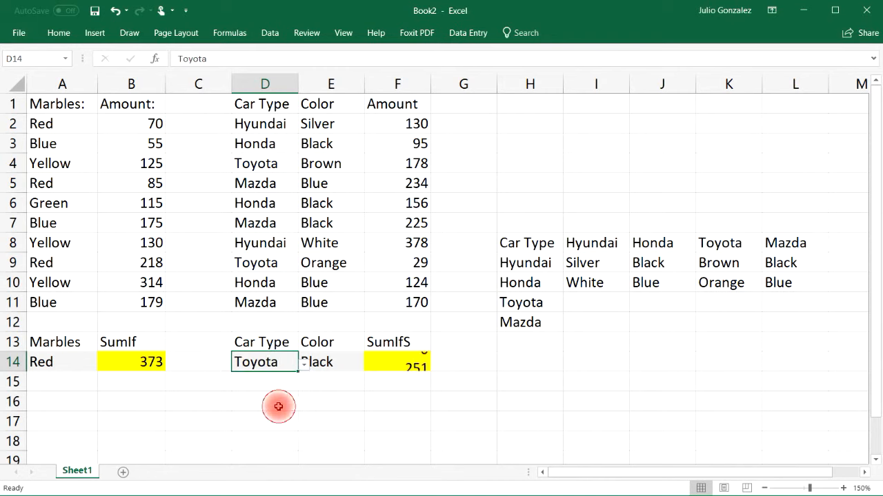
left_click(329, 362)
left_click(370, 367)
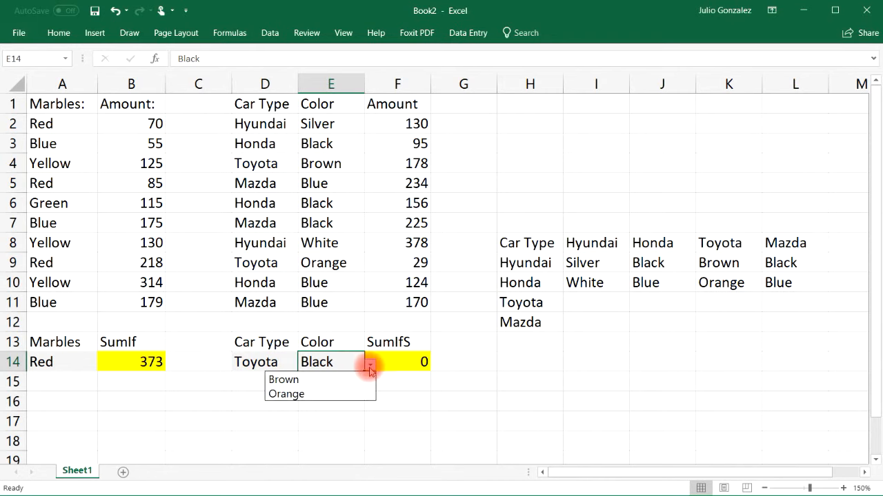
left_click(717, 265)
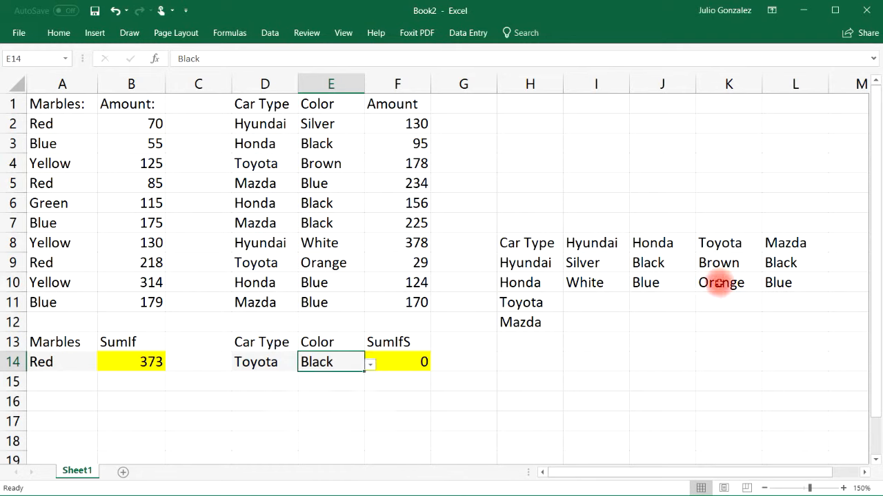
left_click(720, 289)
left_click(333, 361)
left_click(370, 365)
left_click(348, 393)
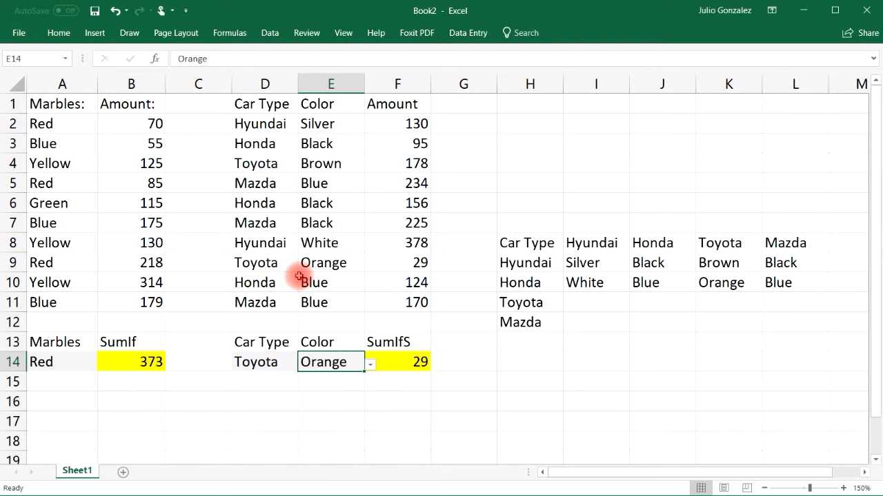
left_click_drag(268, 262, 396, 268)
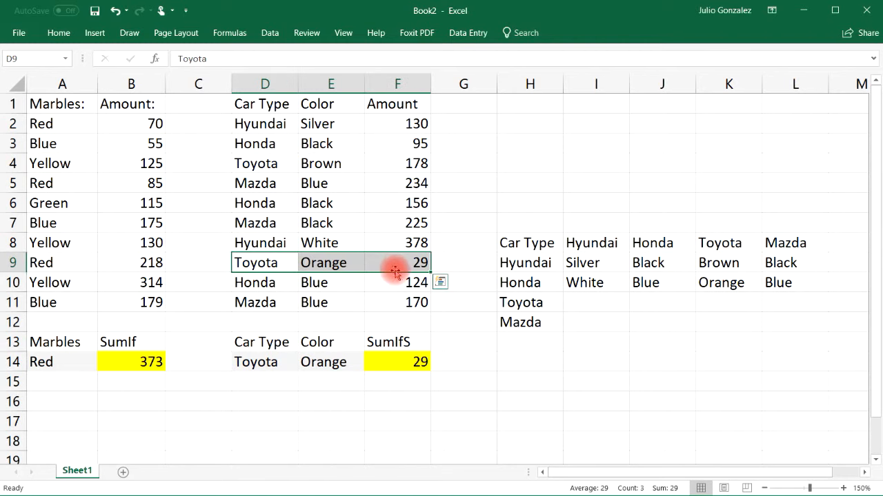
Step: Choose Mazda as car type in D14 and Blue in E14, and check the total against rows 5 and 11
left_click(276, 362)
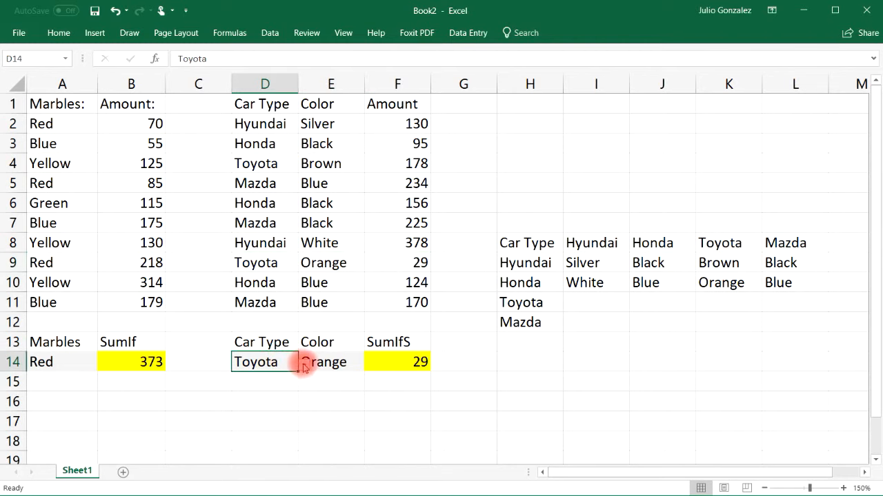
left_click(305, 364)
left_click(277, 422)
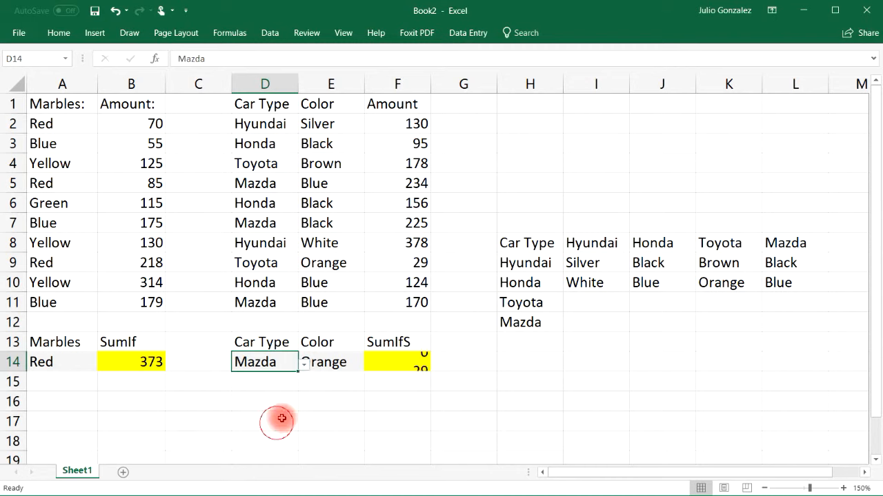
left_click(343, 371)
left_click(370, 365)
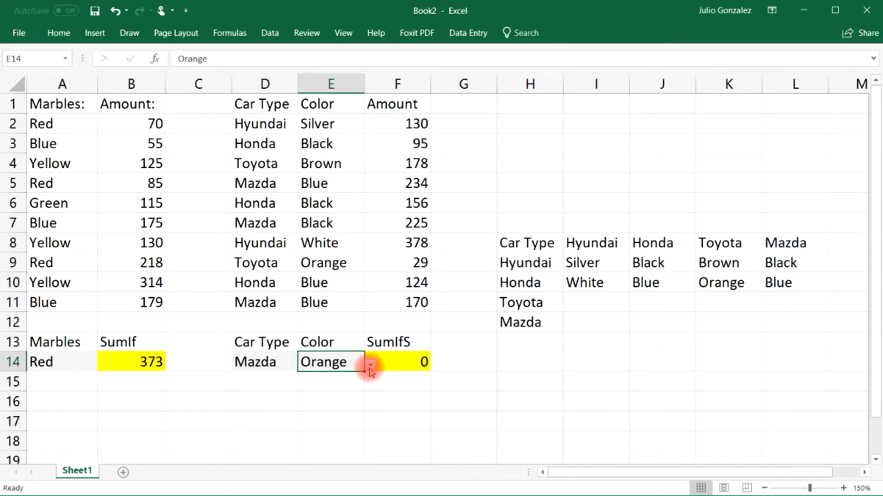
left_click(351, 393)
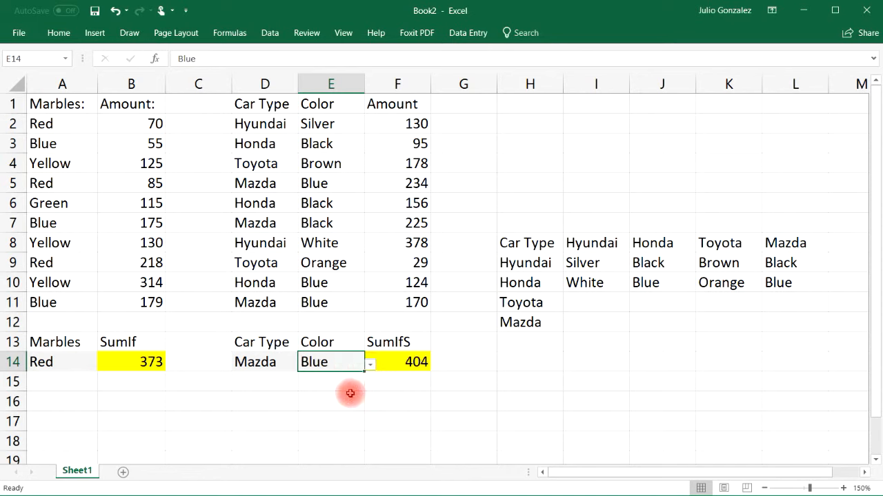
left_click(256, 183)
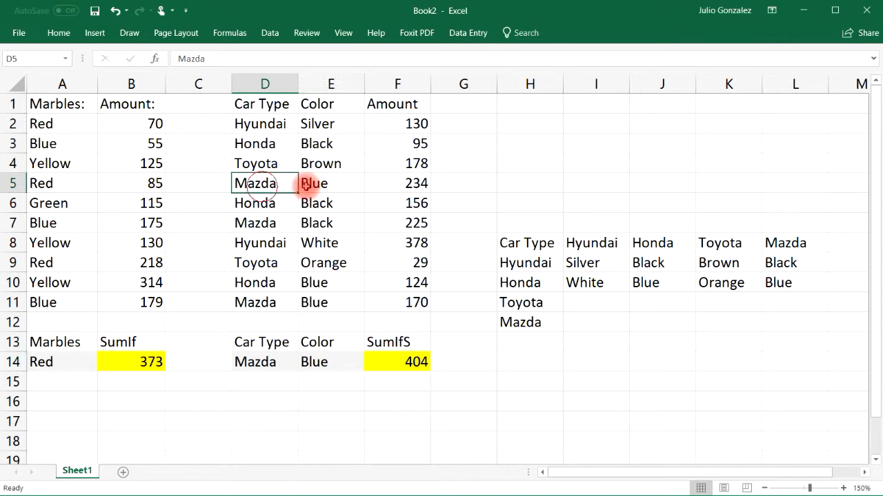
left_click_drag(306, 184, 384, 183)
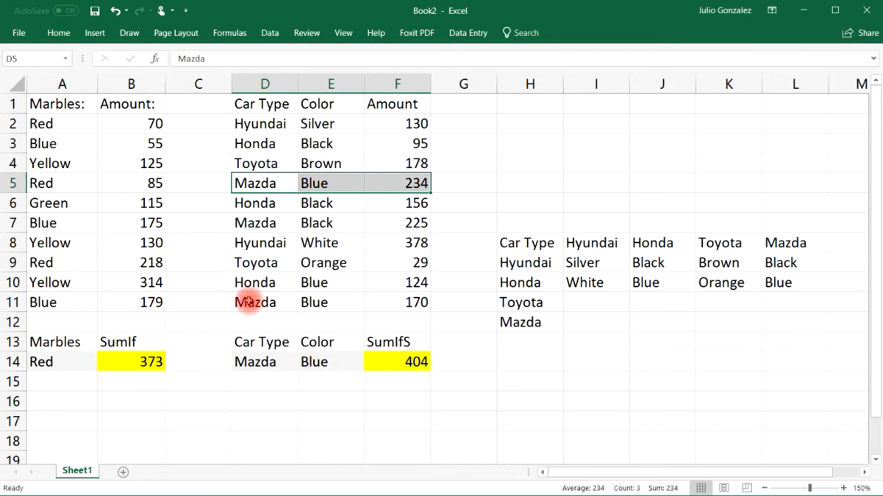
left_click_drag(248, 301, 388, 304)
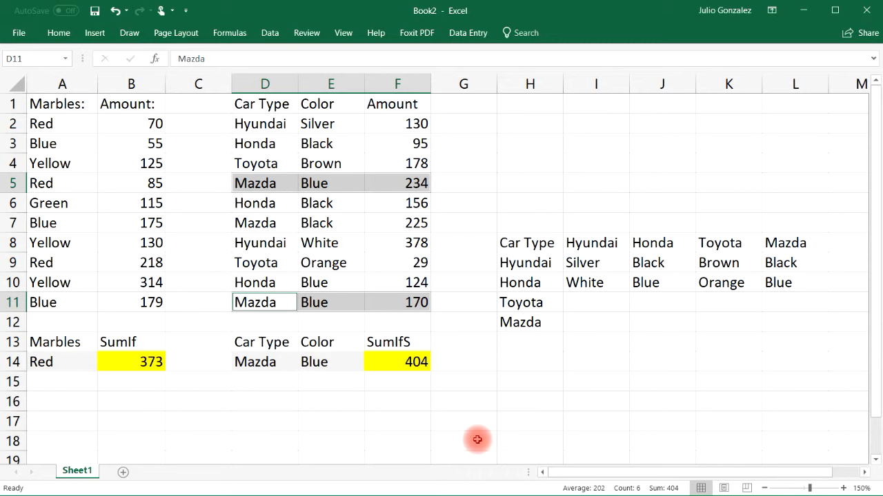
Step: Choose Honda as car type in D14, keep Blue as color, and compare the total with row 10
left_click(281, 365)
left_click(304, 366)
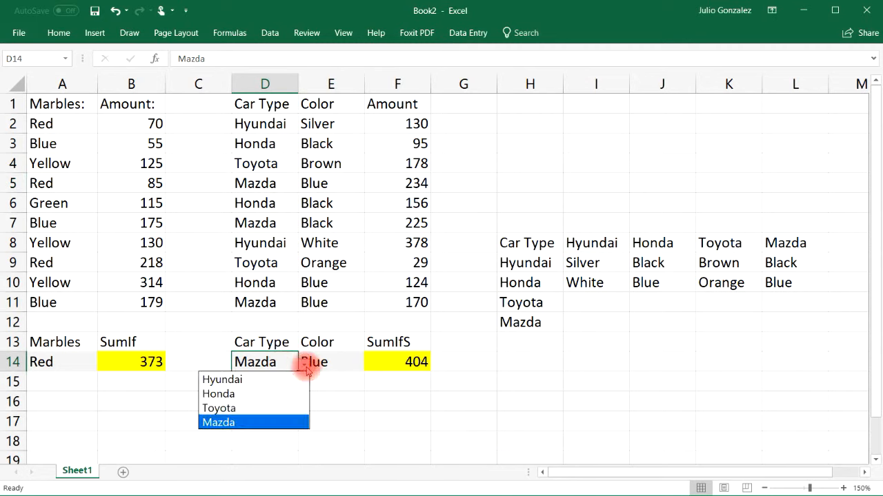
left_click(288, 394)
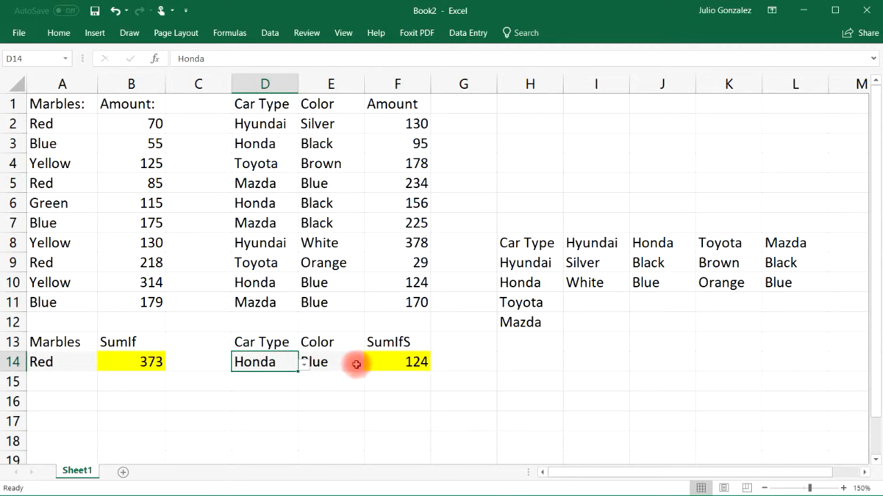
left_click(360, 363)
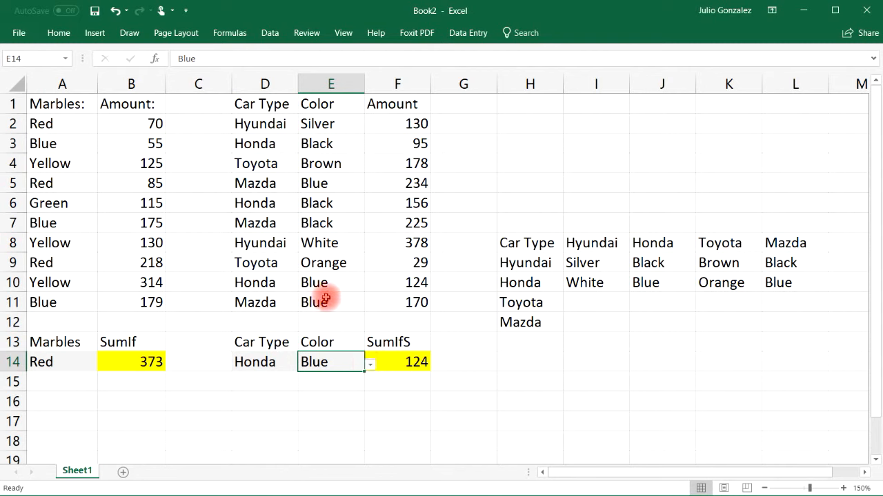
left_click_drag(252, 282, 399, 283)
Step: Choose Black as color in E14 and check the Honda total against the matching rows 3 and 6
left_click(353, 356)
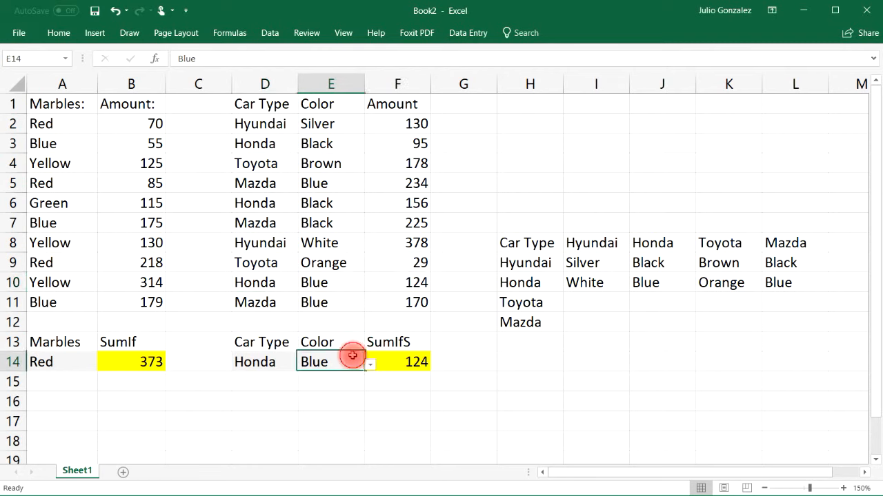
left_click(370, 364)
left_click(354, 379)
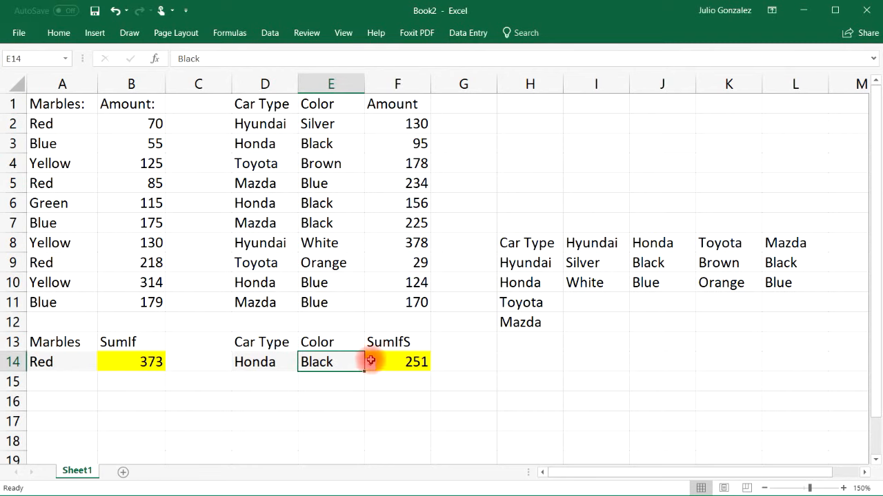
key("Return")
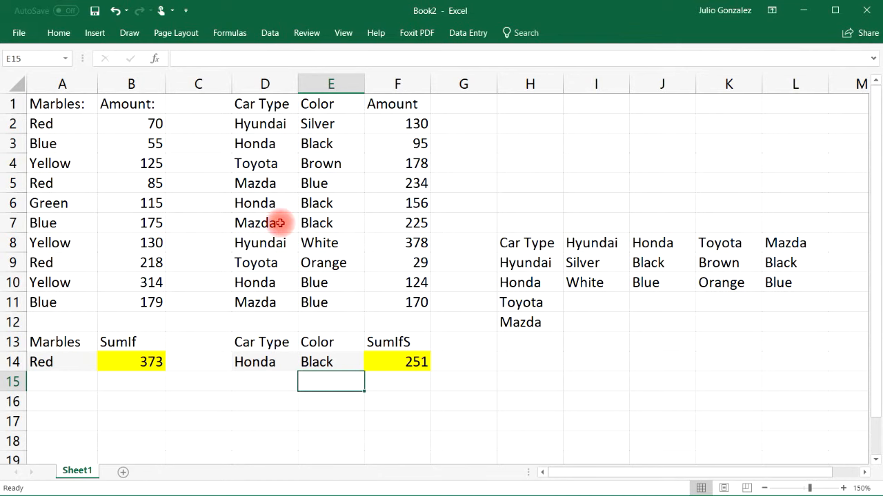
left_click_drag(270, 143, 396, 146)
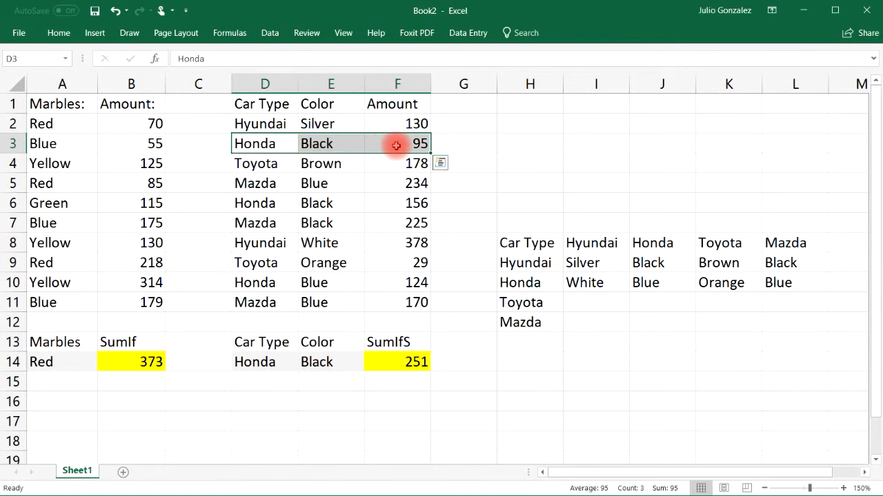
left_click(272, 203, "ctrl")
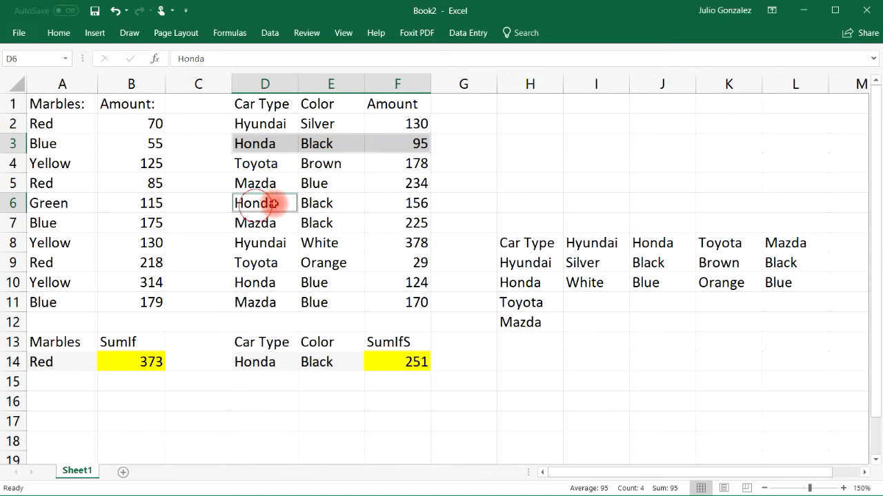
left_click_drag(273, 204, 390, 205)
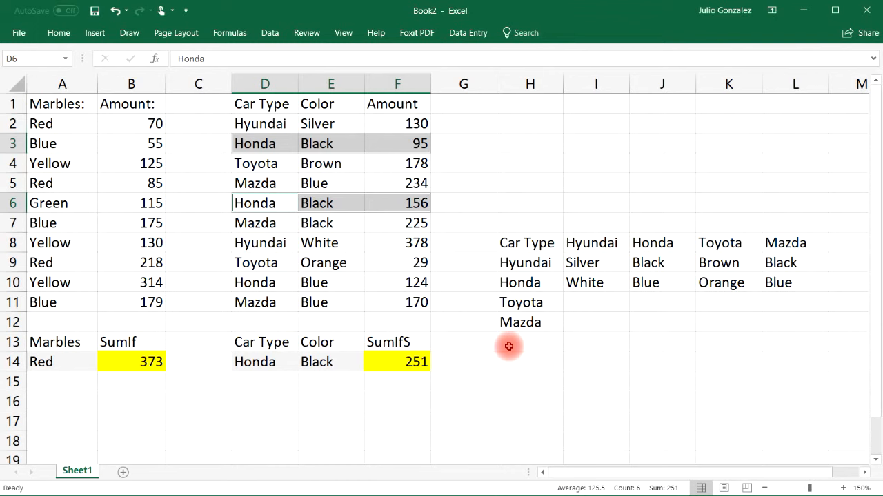
left_click_drag(405, 121, 418, 302)
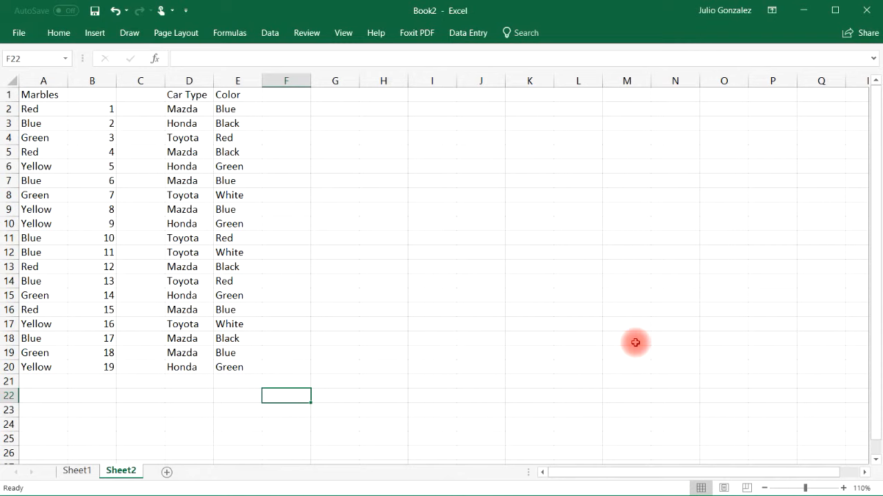
Step: Count the numbers in B2:B20 of Sheet2 with a COUNT formula in B22
key("alt+F11")
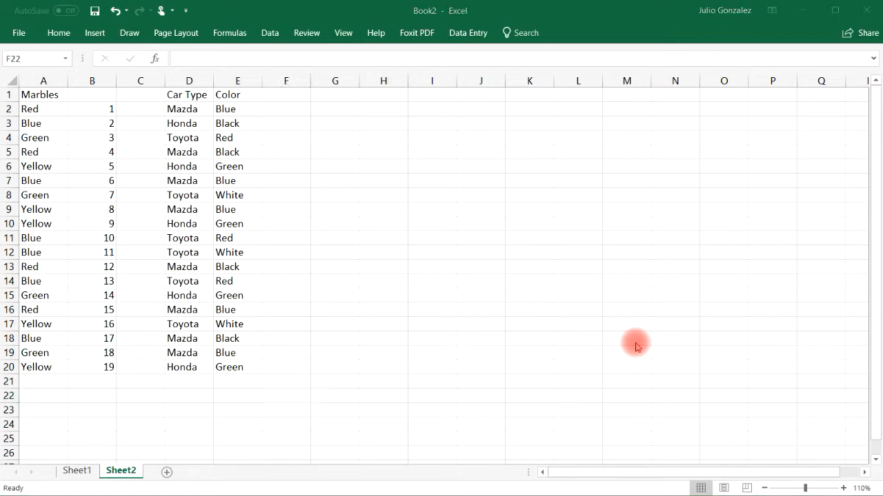
left_click(49, 393)
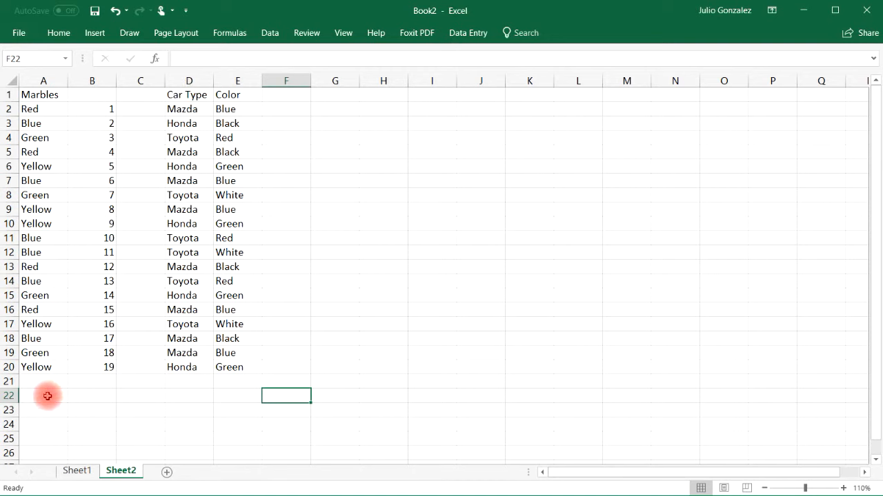
left_click(85, 397)
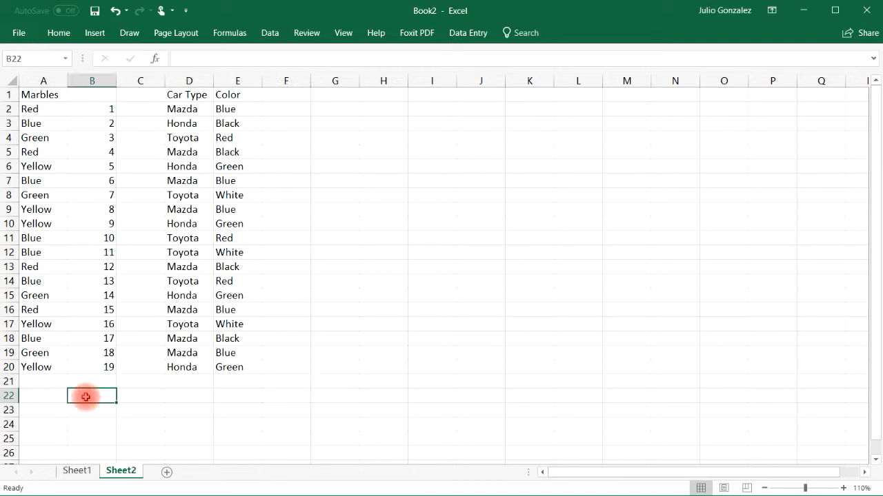
type("=count(")
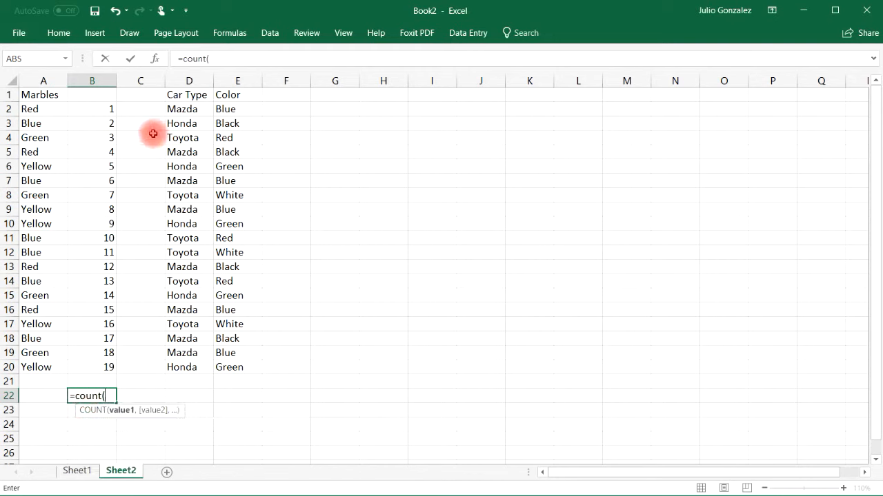
left_click_drag(110, 109, 112, 367)
type(")")
key("Return")
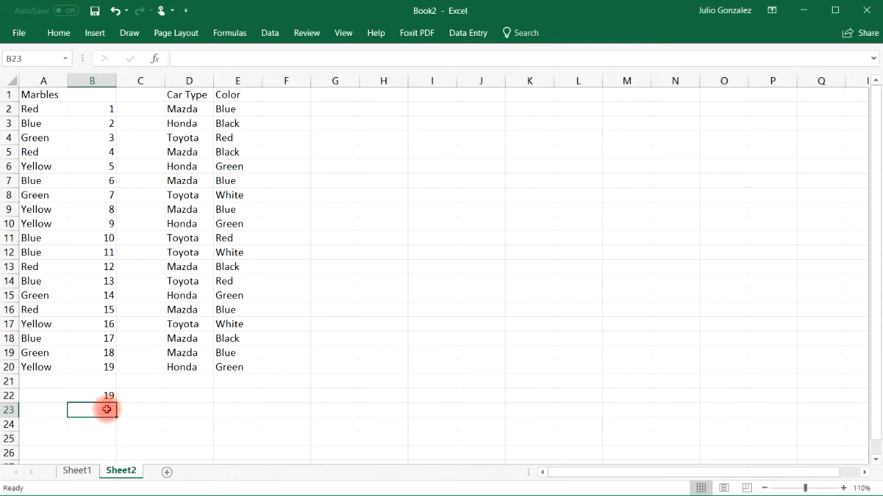
Step: Try counting the marble colors in A2:A20 with a COUNT formula in B23
type("=count(")
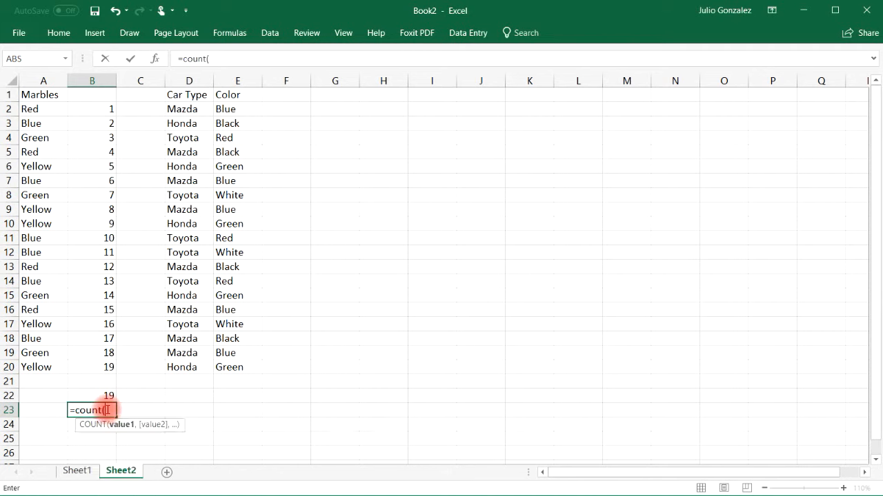
left_click_drag(38, 109, 49, 366)
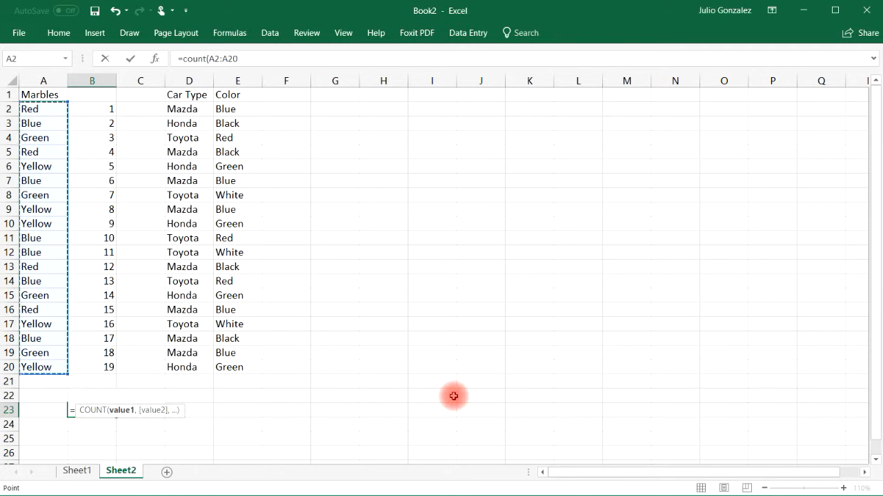
type(")")
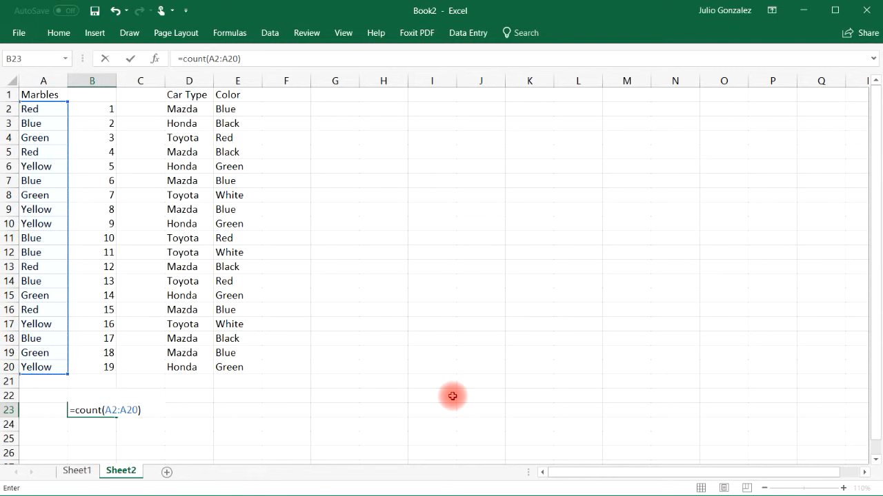
key("Return")
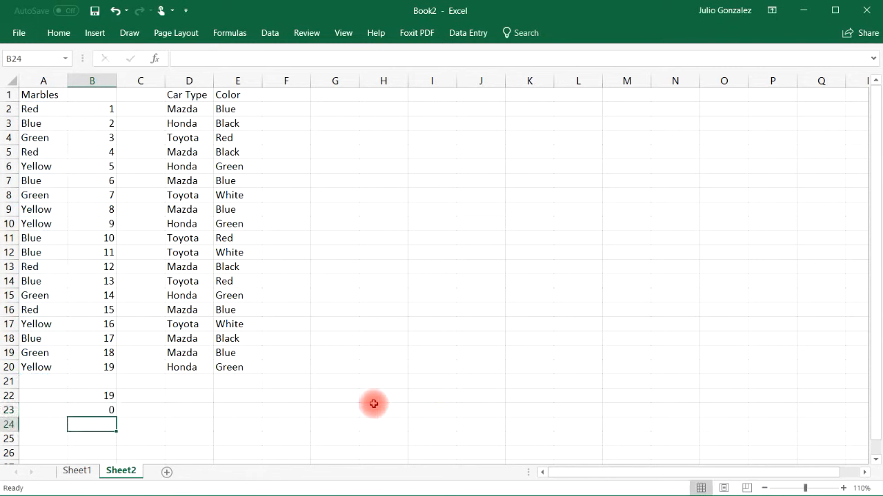
Step: Clear the two COUNT formulas from B22 and B23
left_click(110, 396)
key("Delete")
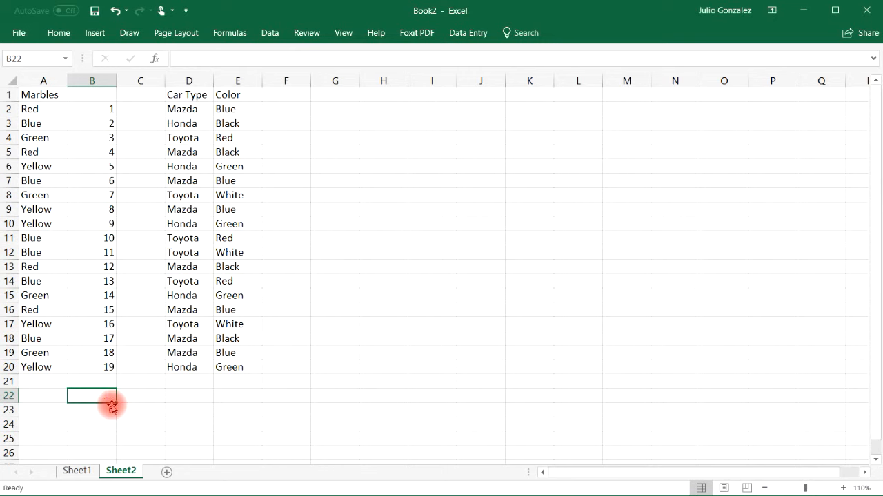
left_click(112, 410)
key("Delete")
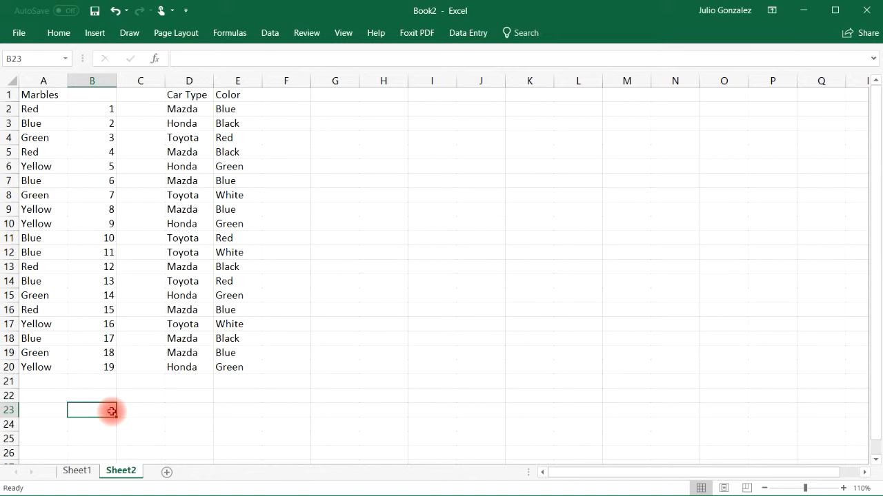
Step: Enter the headers Color and CountIf in A22 and B22, and enter Red as the color in A23
left_click(53, 394)
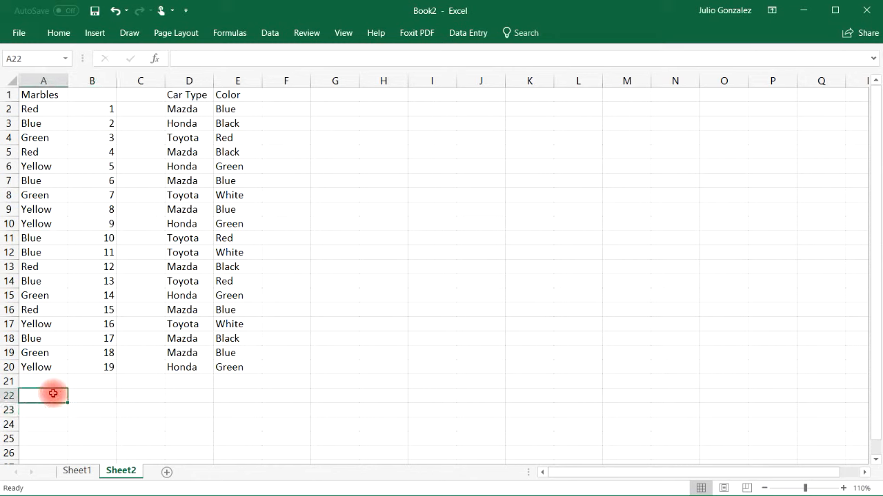
type("Color")
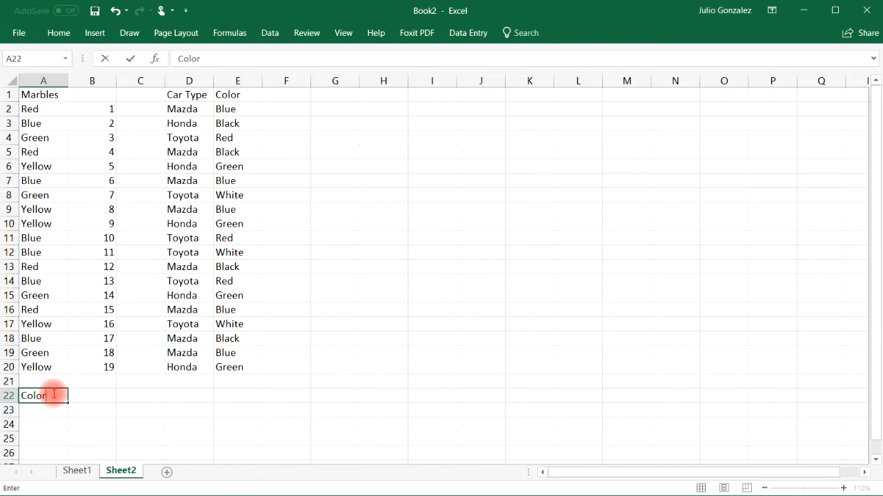
key("Tab")
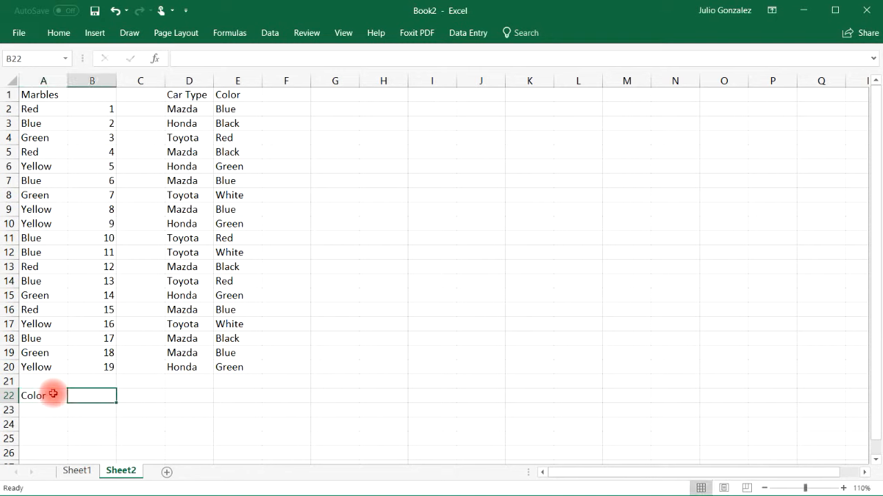
type("CountIf")
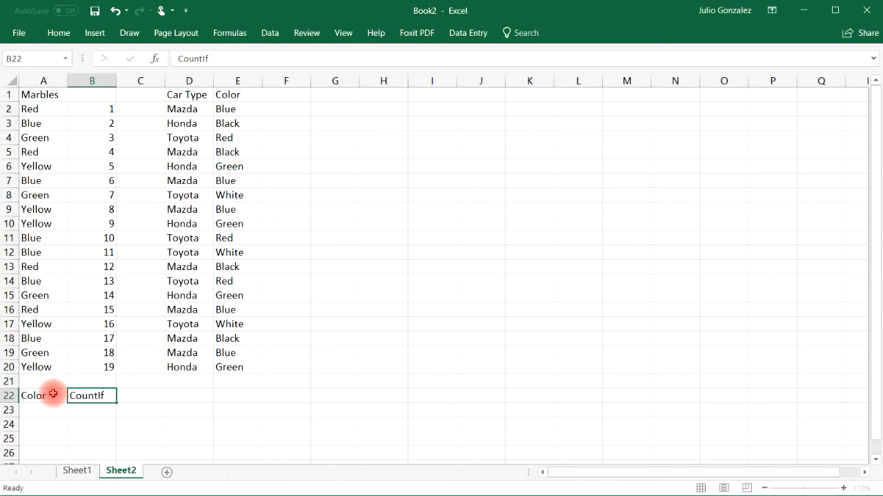
key("Return")
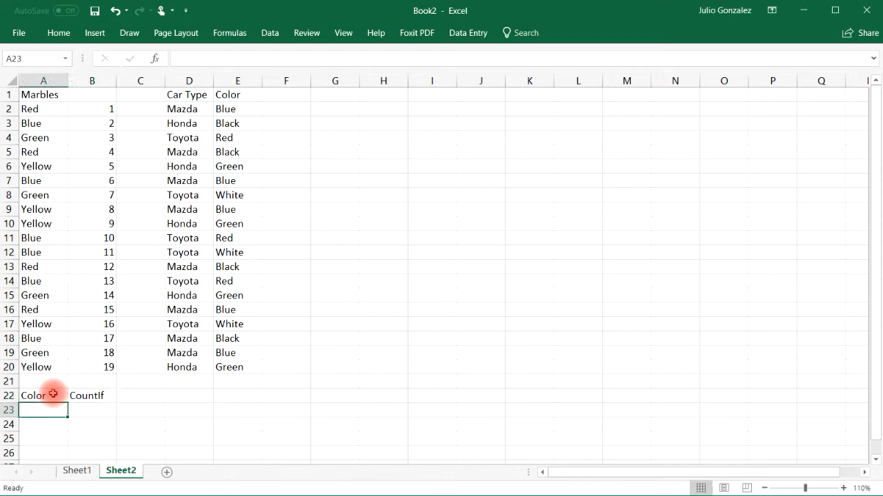
type("Red")
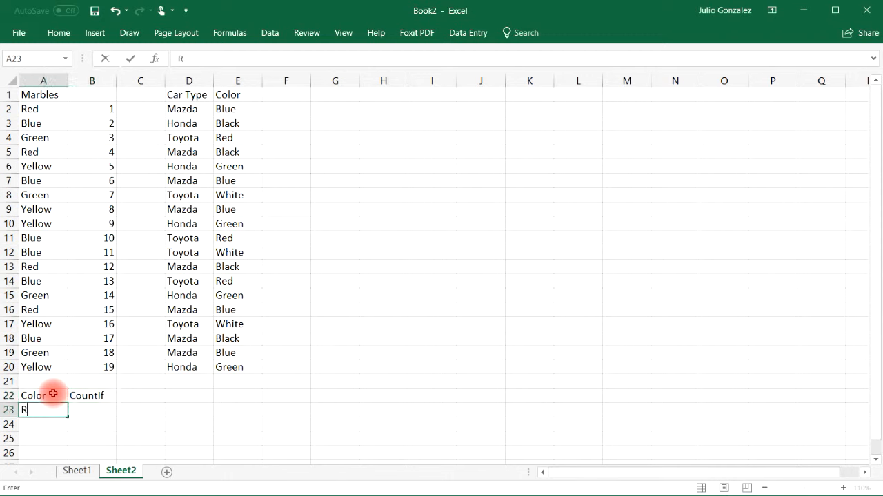
key("Tab")
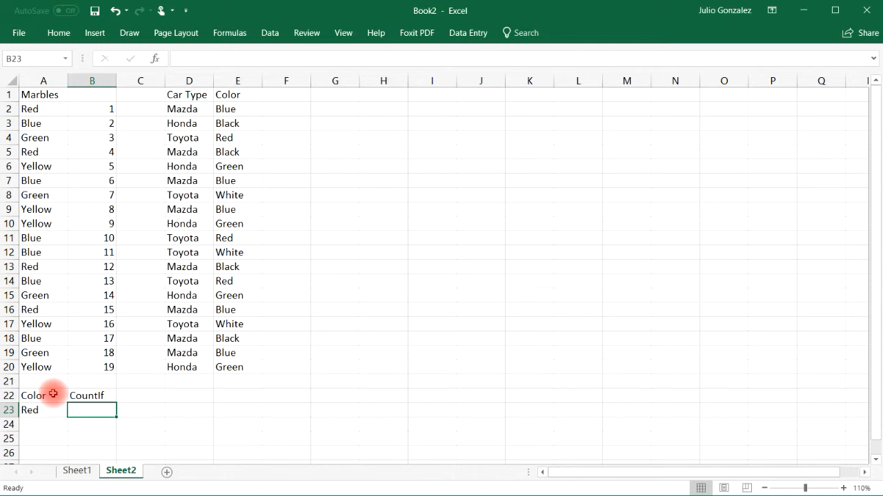
Step: Count the marbles in A2:A20 that match the color in A23 with a COUNTIF formula in B23
type("=countif(")
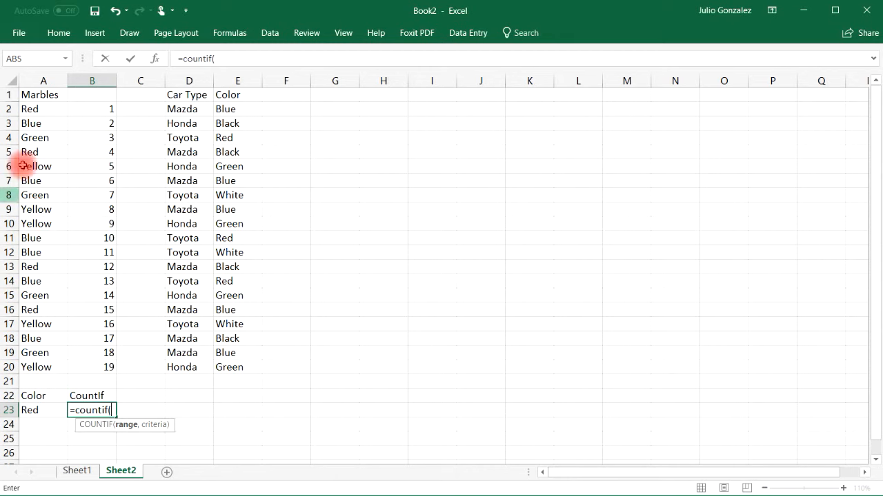
left_click_drag(49, 109, 62, 366)
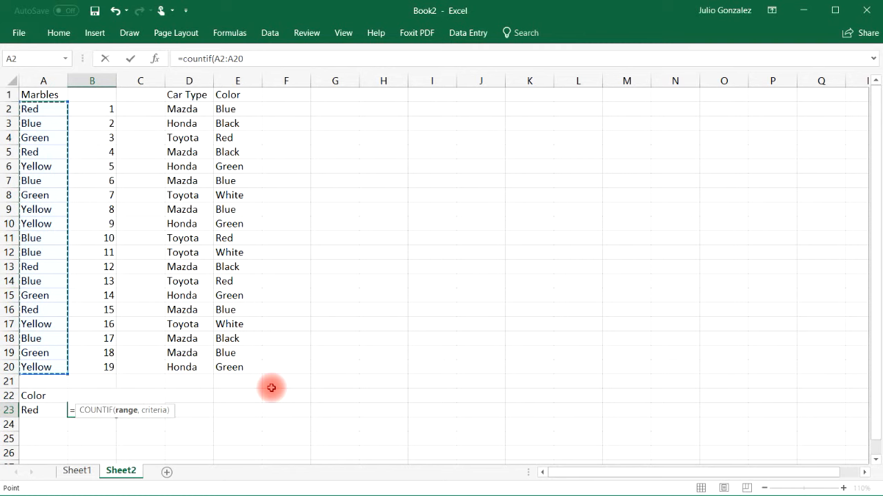
type(",")
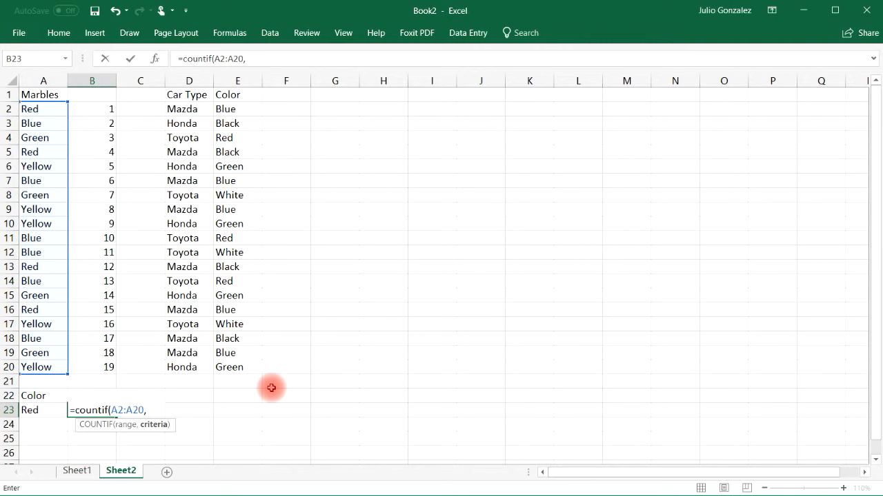
left_click(42, 411)
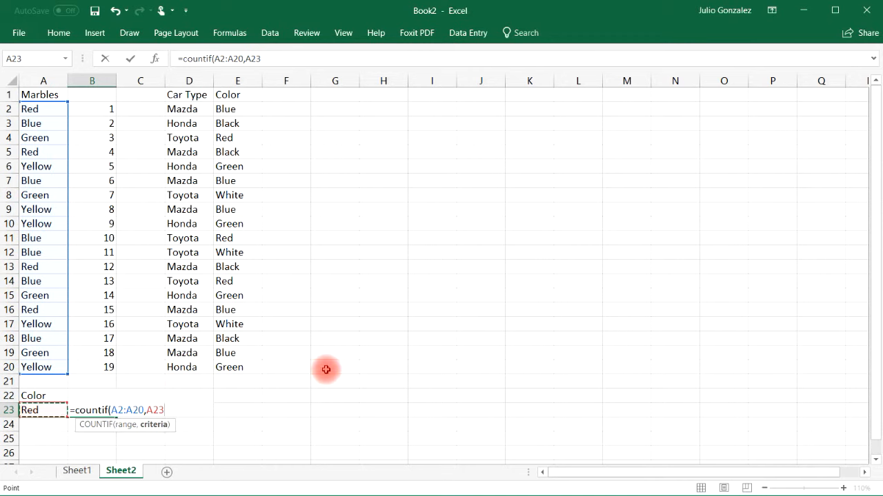
type(")")
key("Return")
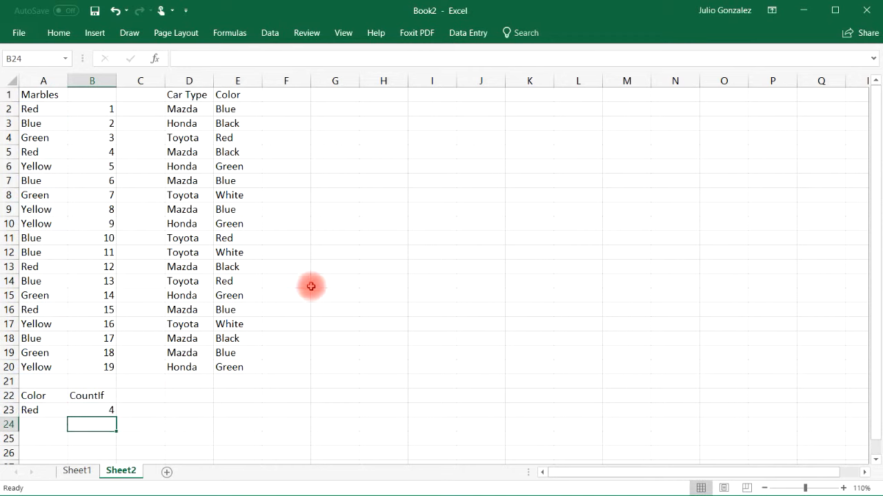
Step: Clear the numbers beside the marble colors in B2:B20
left_click_drag(106, 108, 104, 151)
left_click_drag(127, 369, 110, 362)
key("Delete")
left_click(136, 339)
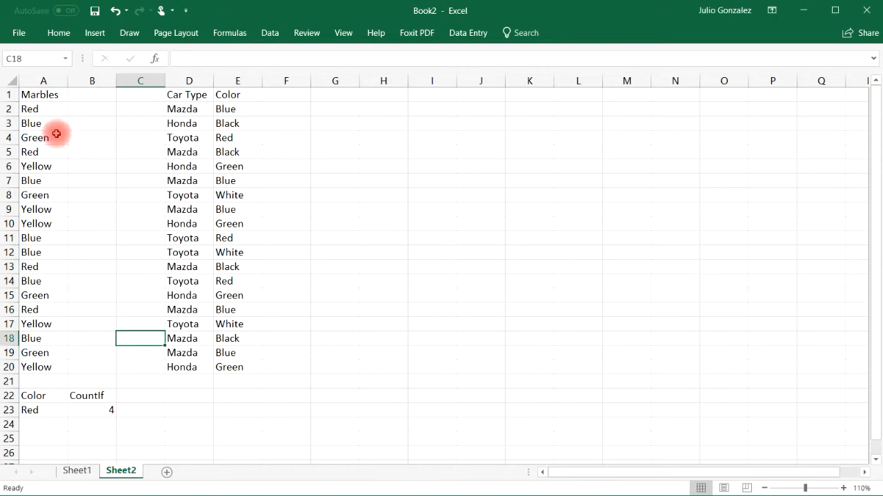
Step: Select the Red cells A2, A5, A13 and A16 together to check the COUNTIF result
left_click(46, 109)
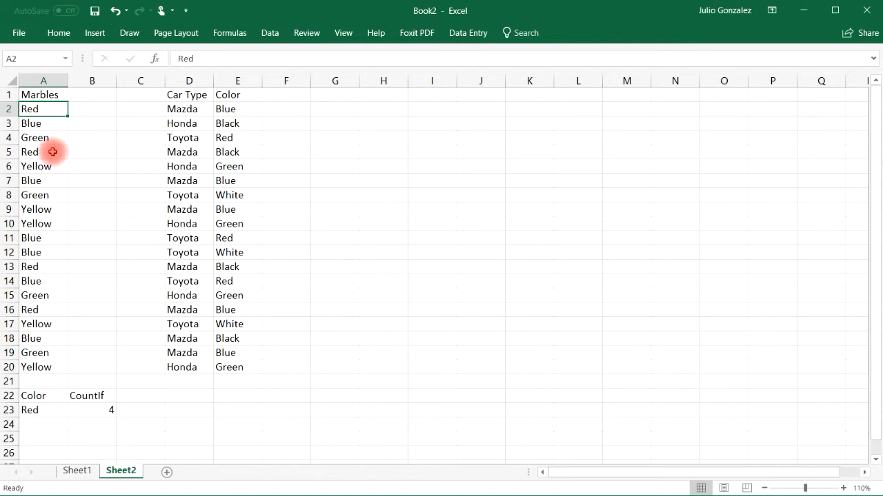
left_click(53, 150, "ctrl")
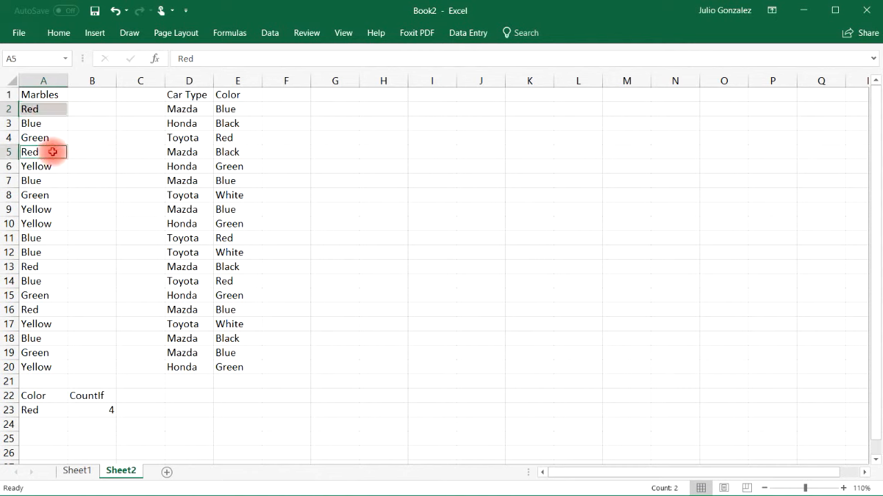
left_click(55, 269, "ctrl")
left_click(57, 308, "ctrl")
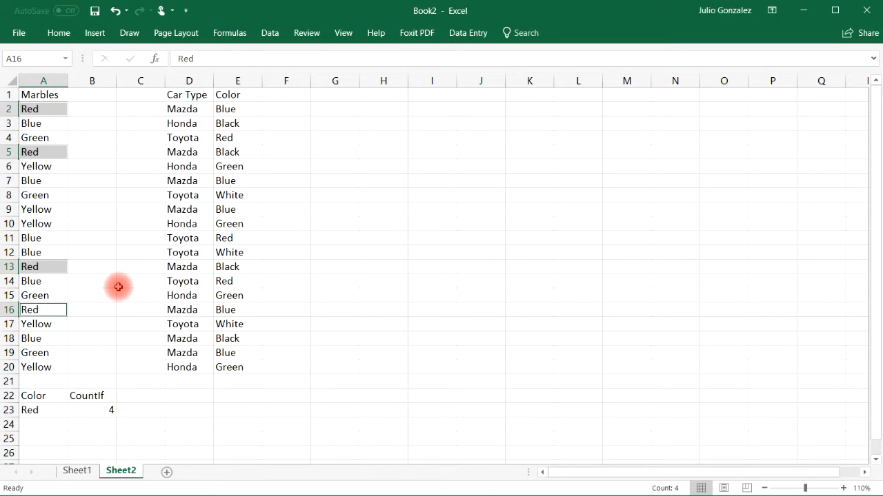
Step: Change the color in A23 to Yellow and check the count against the Yellow cells in the Marbles column
left_click(44, 412)
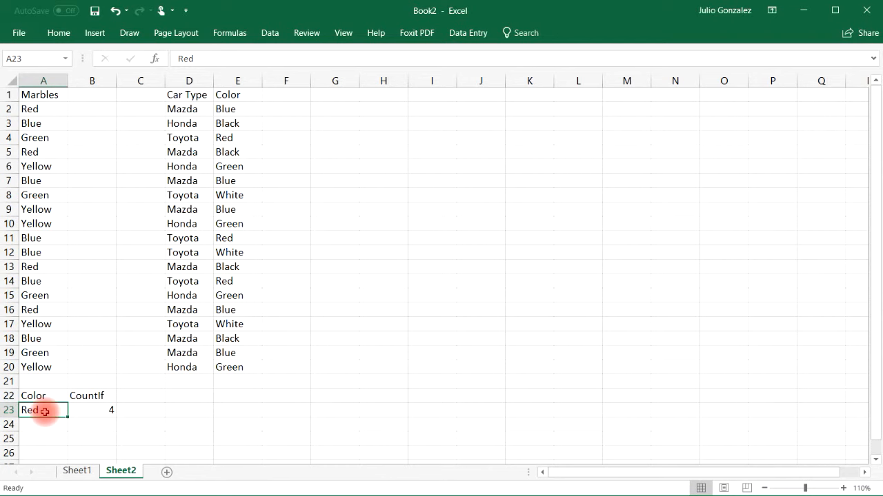
type("Yellow")
key("Return")
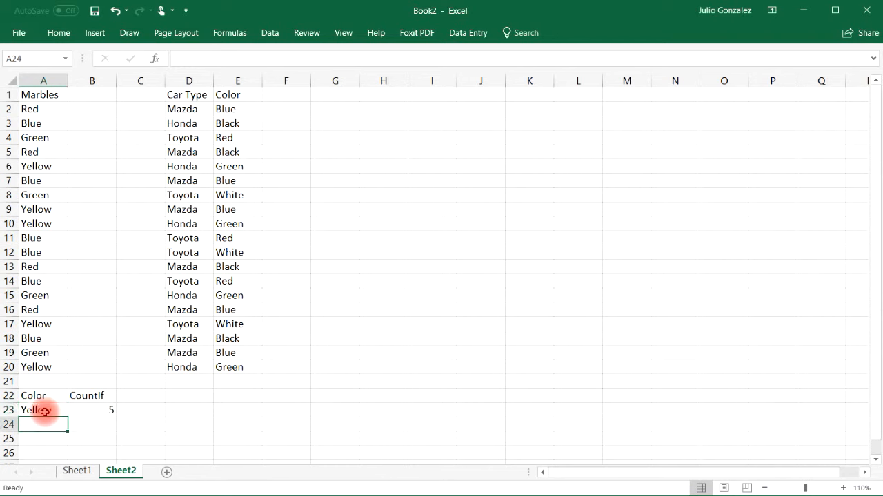
left_click(43, 167)
left_click(44, 209, "ctrl")
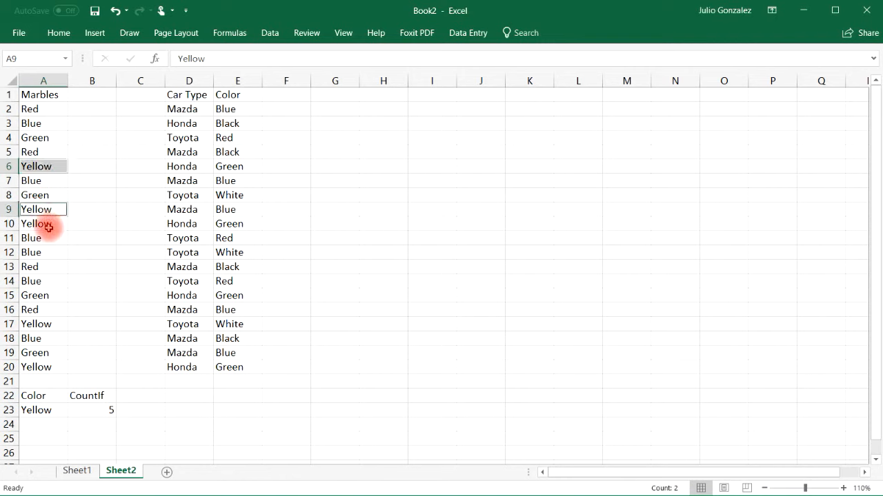
left_click(48, 225, "ctrl")
left_click(49, 323, "ctrl")
left_click(50, 366, "ctrl")
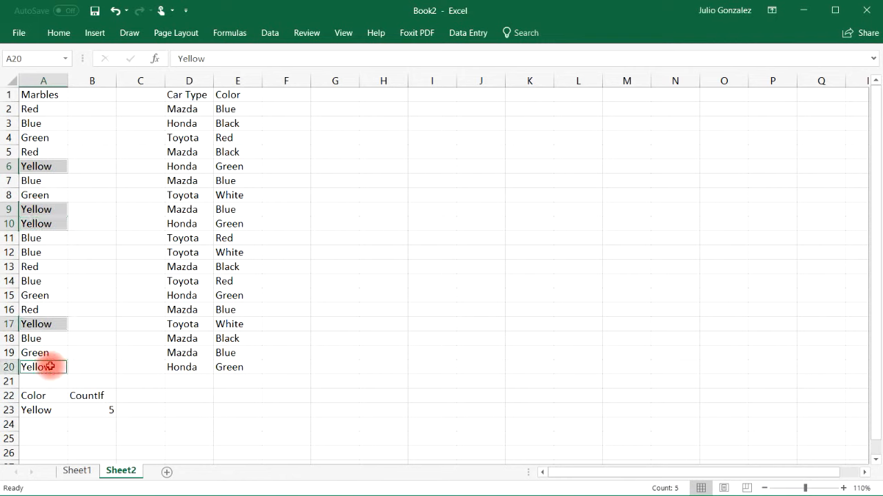
left_click(156, 413)
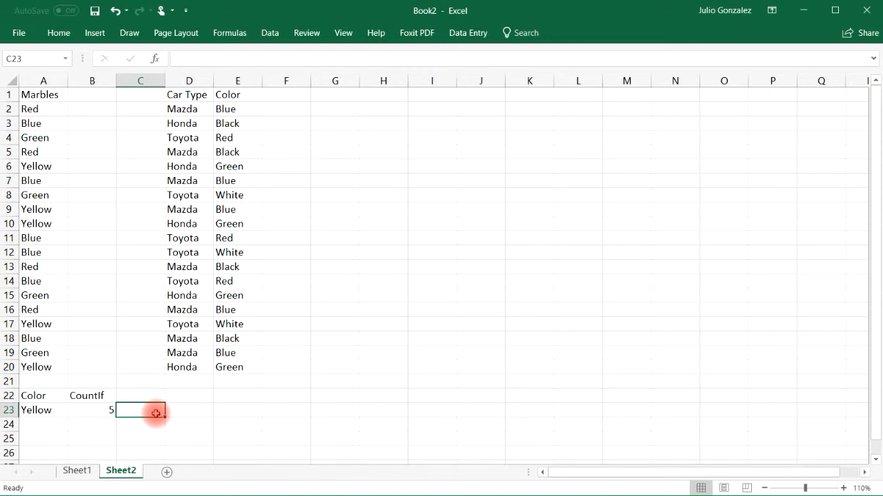
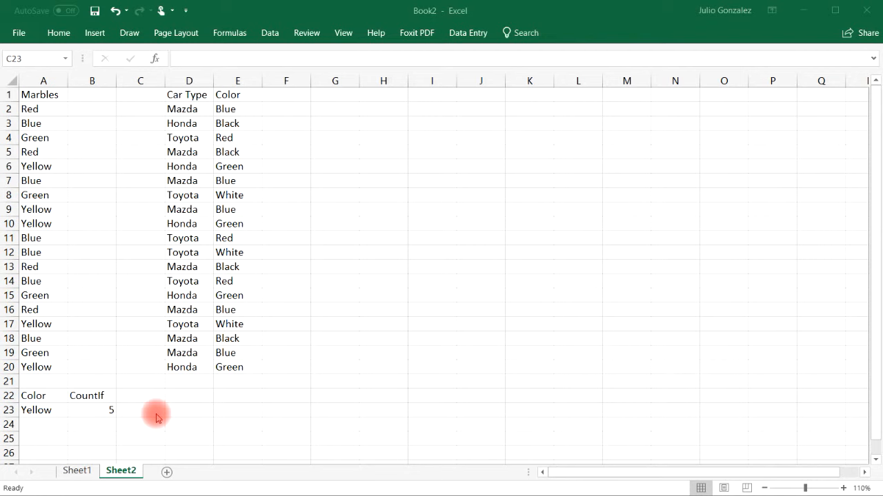
Step: Fill the COUNTIF result cell B23 with yellow
left_click(107, 410)
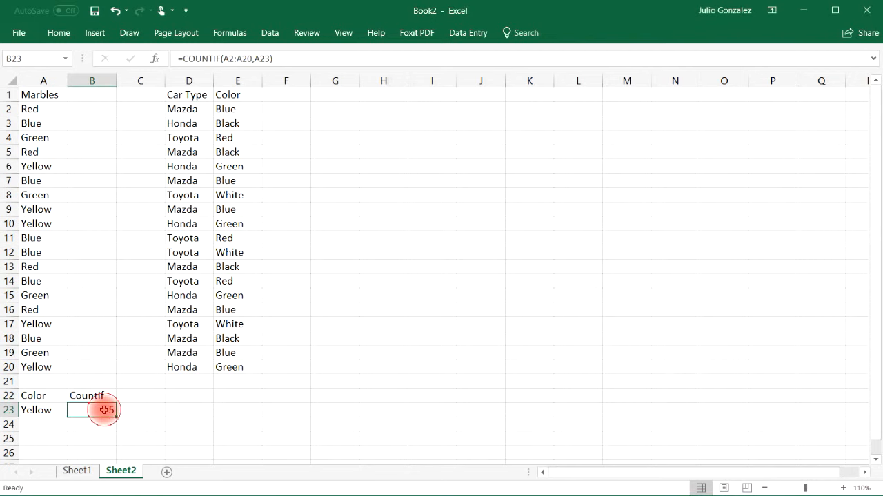
left_click(59, 33)
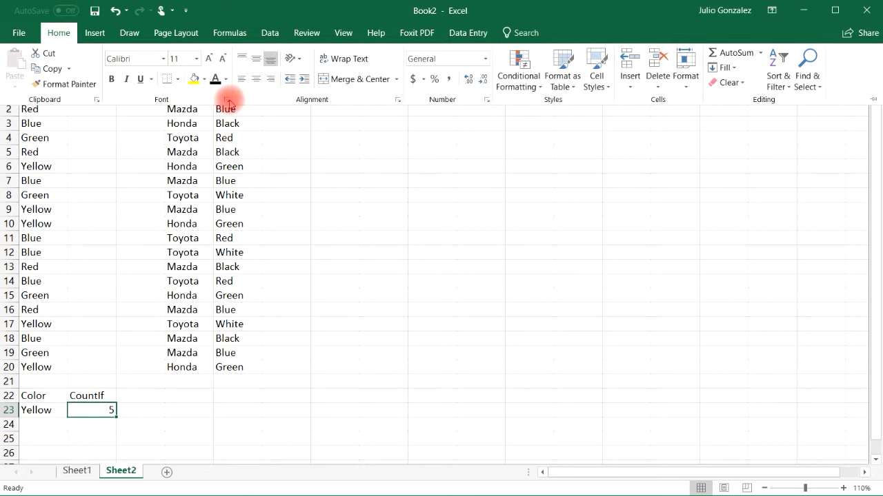
left_click(194, 81)
left_click(72, 410)
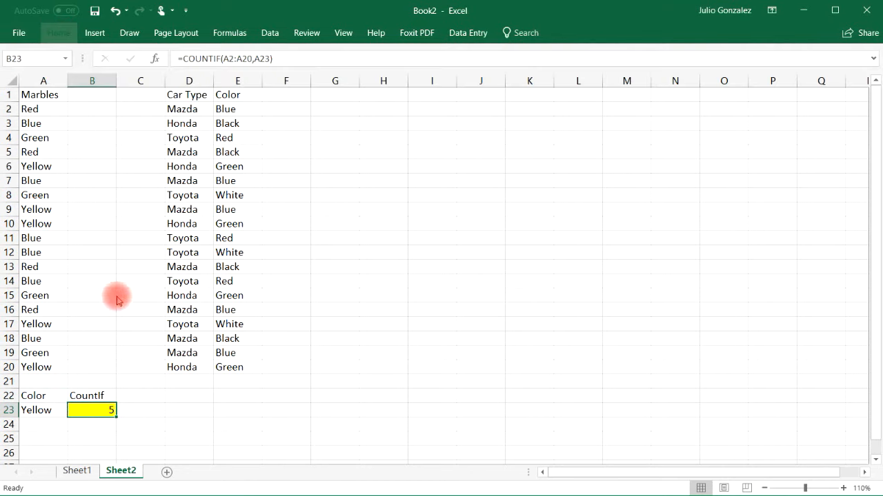
Step: Fill the color cell A23 with a light gray
left_click(57, 408)
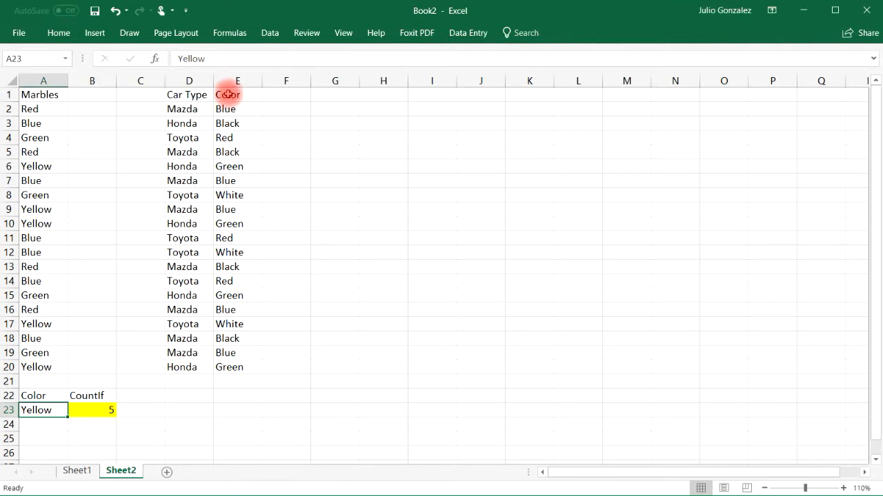
left_click(59, 33)
left_click(203, 80)
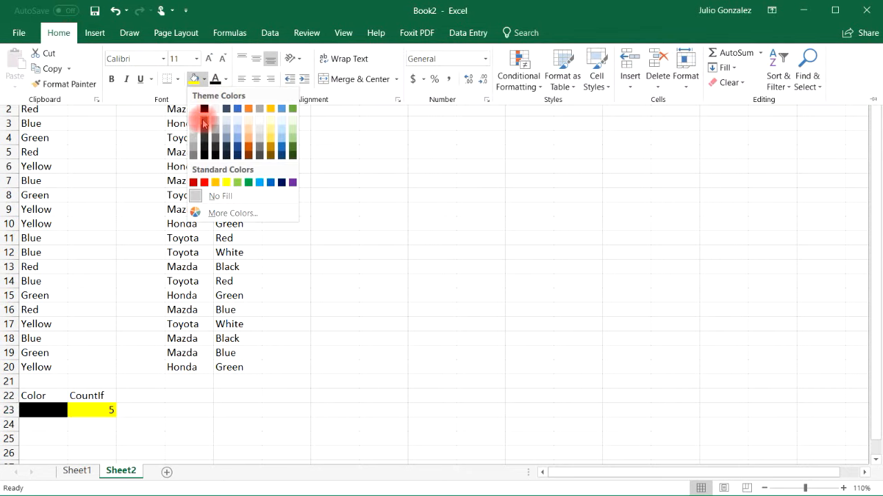
left_click(135, 429)
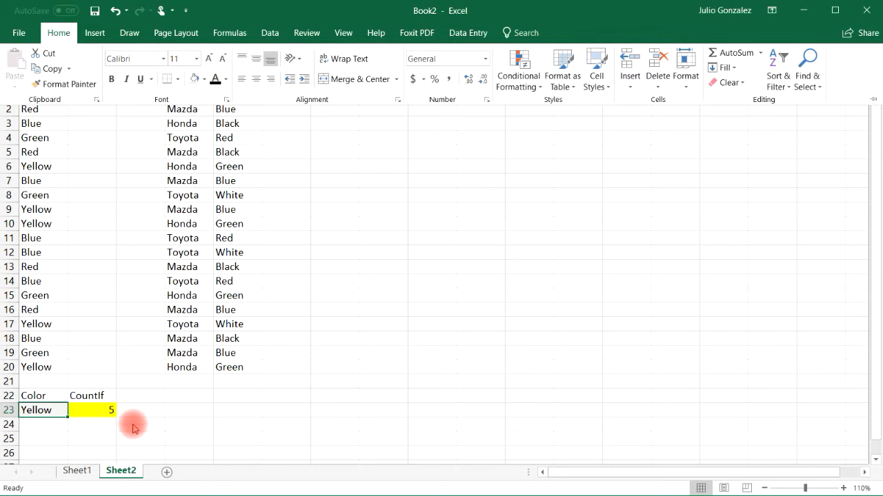
Step: Add list data validation to A23 with the source Red, Blue, Green, Yellow
left_click(269, 33)
left_click(528, 84)
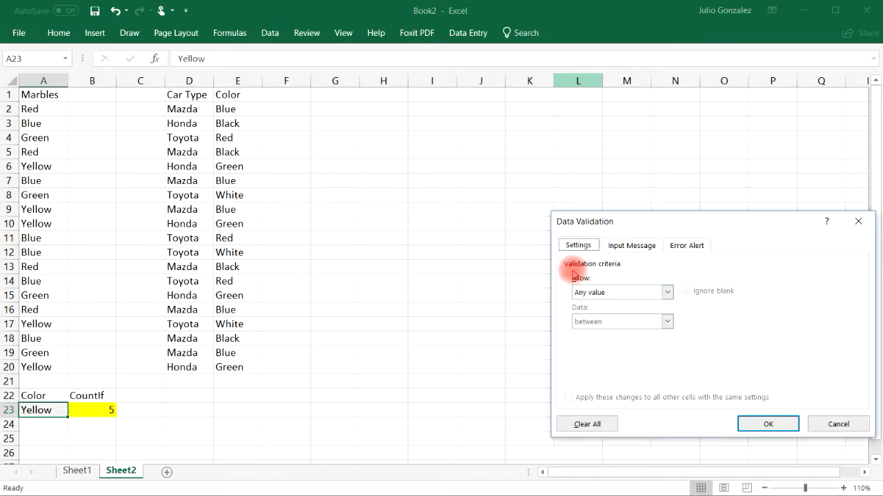
left_click(648, 293)
left_click(622, 334)
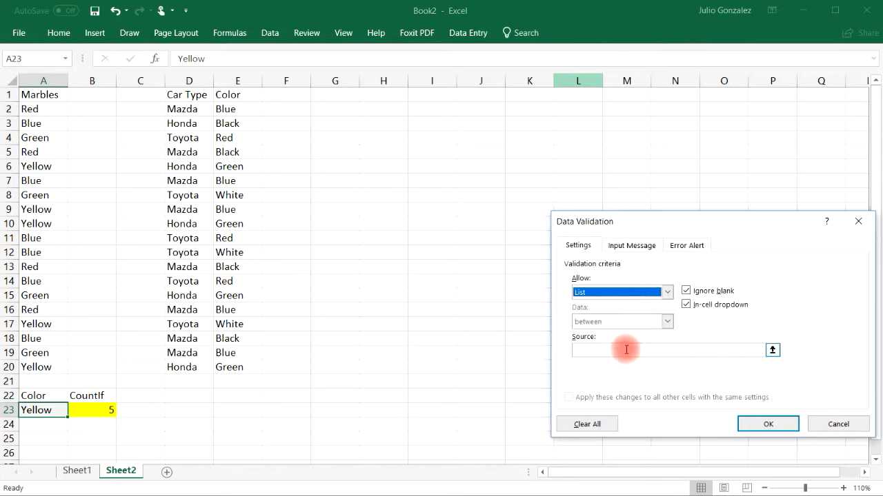
left_click(620, 350)
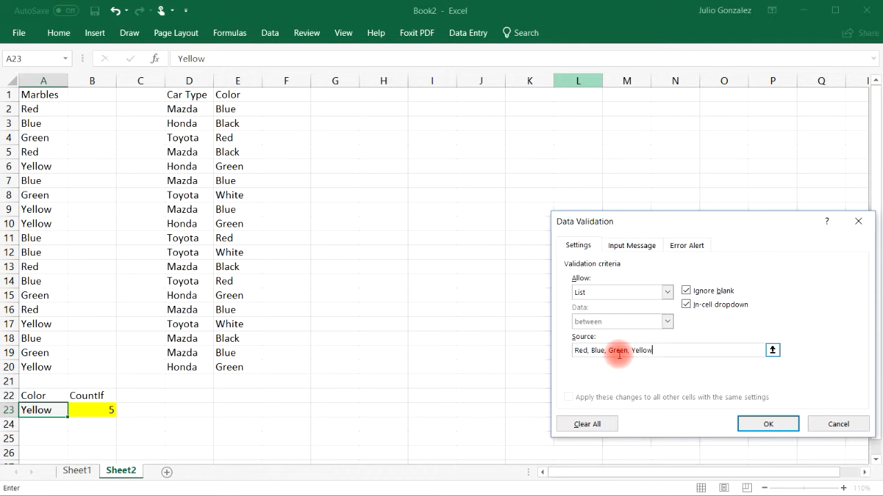
left_click(766, 423)
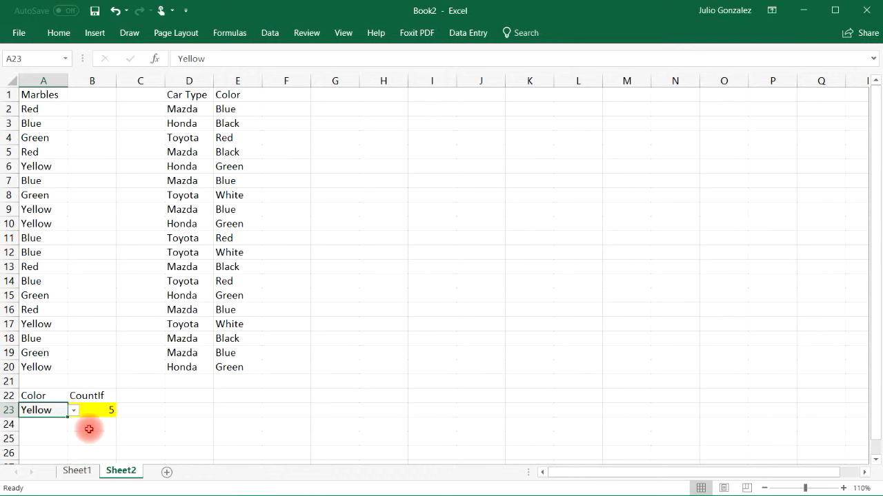
Step: Pick Blue from the A23 color dropdown and check the count against the Blue cells in the Marbles column
left_click(73, 411)
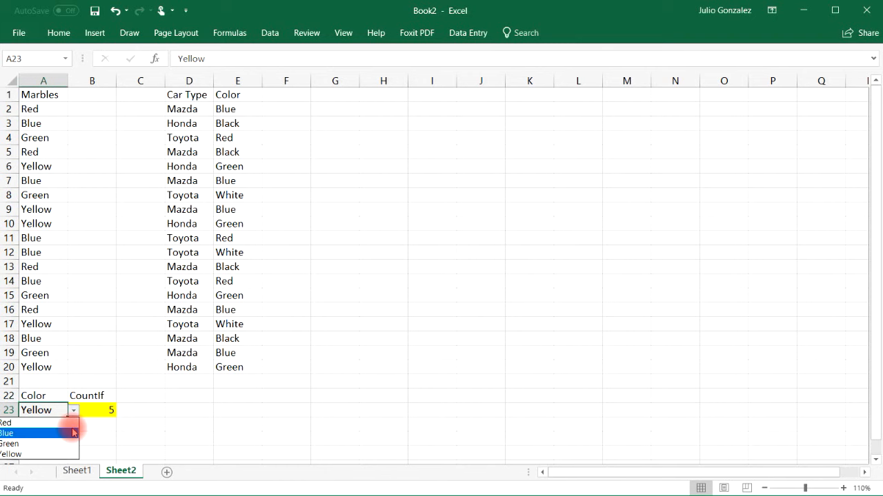
left_click(66, 433)
left_click(222, 418)
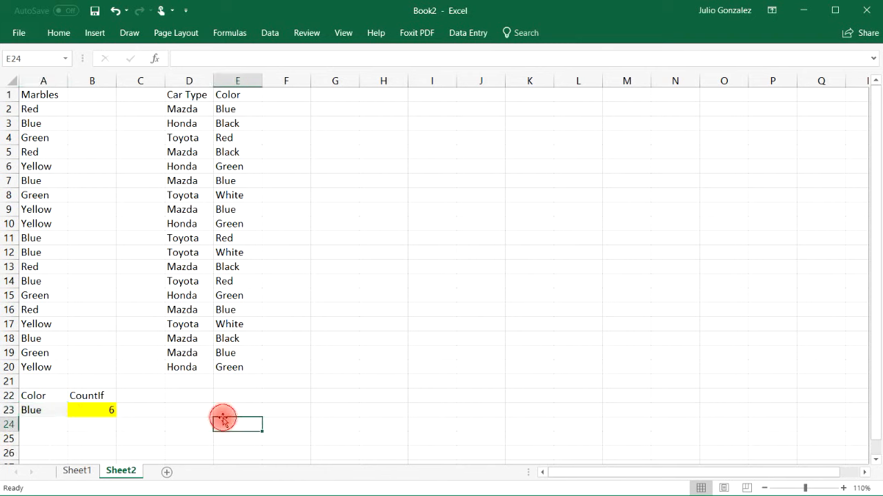
left_click(41, 126)
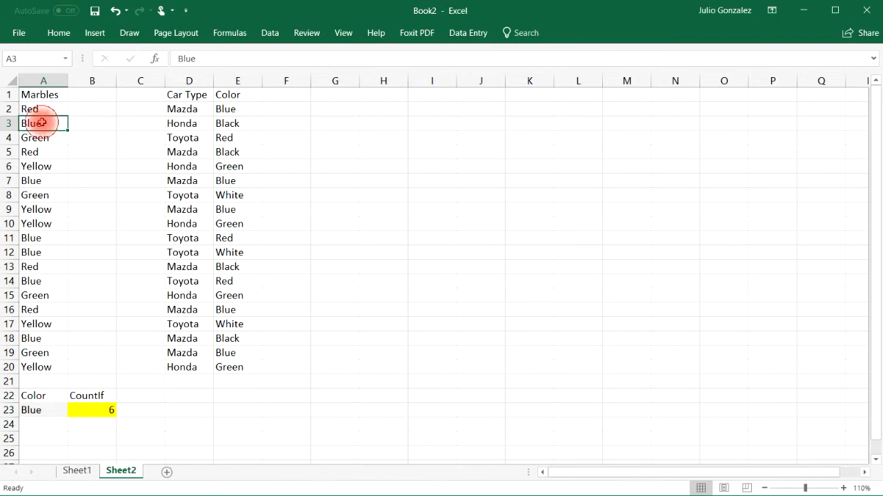
left_click(43, 177, "ctrl")
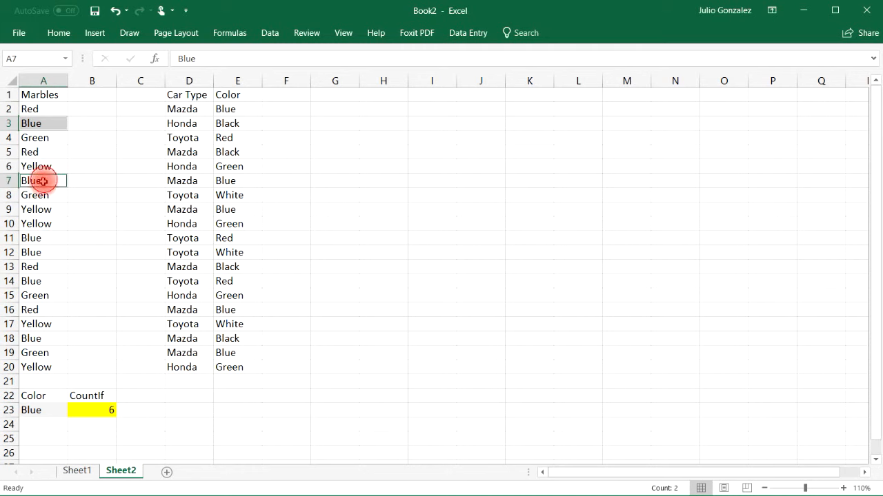
left_click(47, 239, "ctrl")
left_click(48, 255, "ctrl")
left_click(43, 281, "ctrl")
left_click(43, 338, "ctrl")
Step: Test the A23 color dropdown with Green and finish with Red selected
left_click(52, 411)
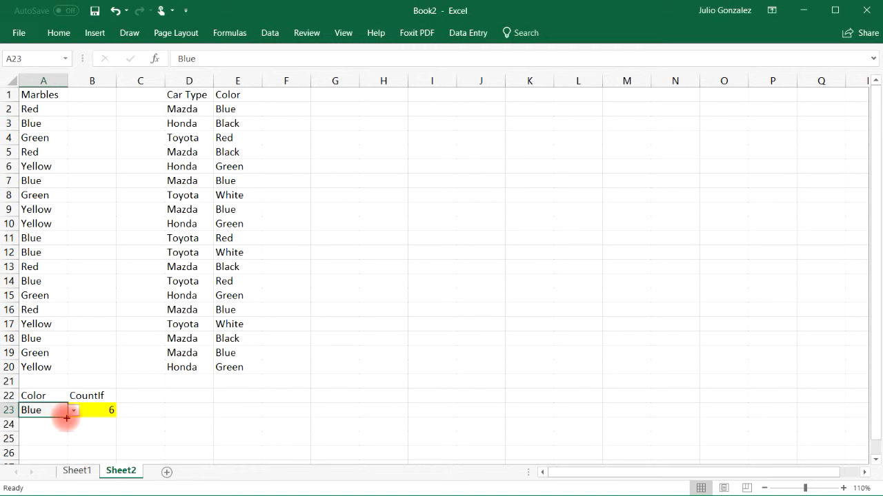
left_click(73, 410)
left_click(56, 434)
left_click(73, 410)
left_click(59, 444)
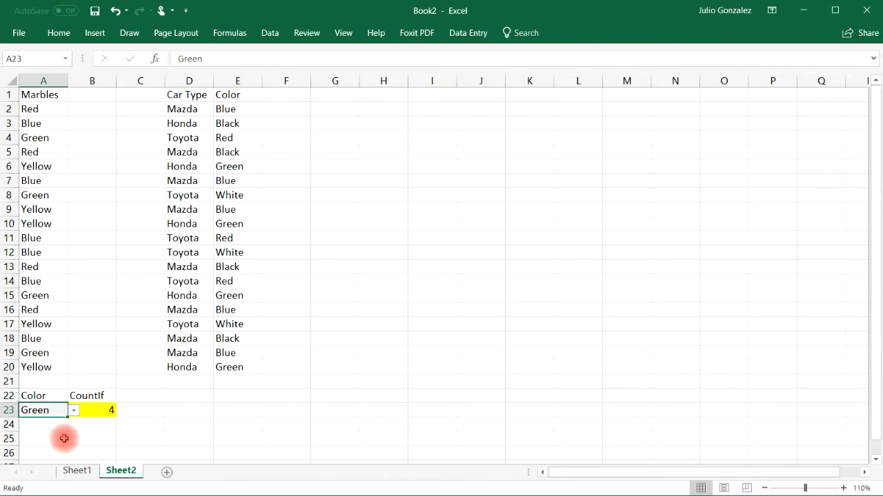
left_click(73, 410)
left_click(59, 425)
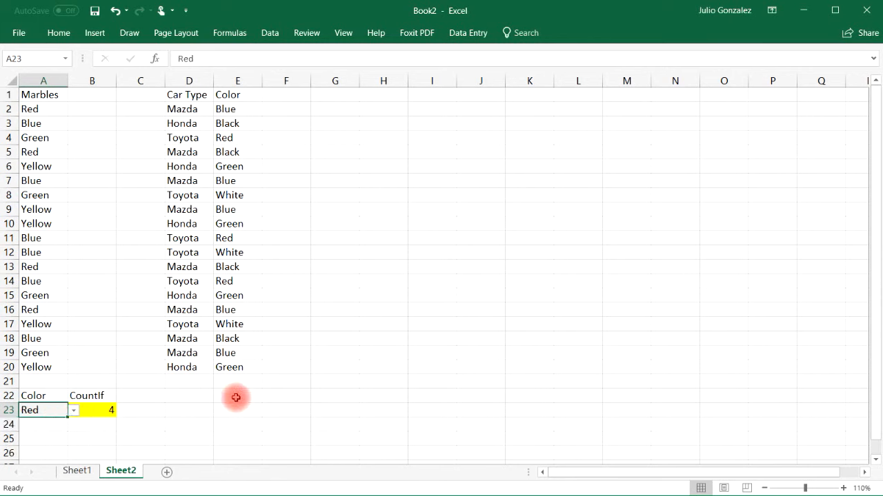
left_click(133, 432)
left_click(55, 410)
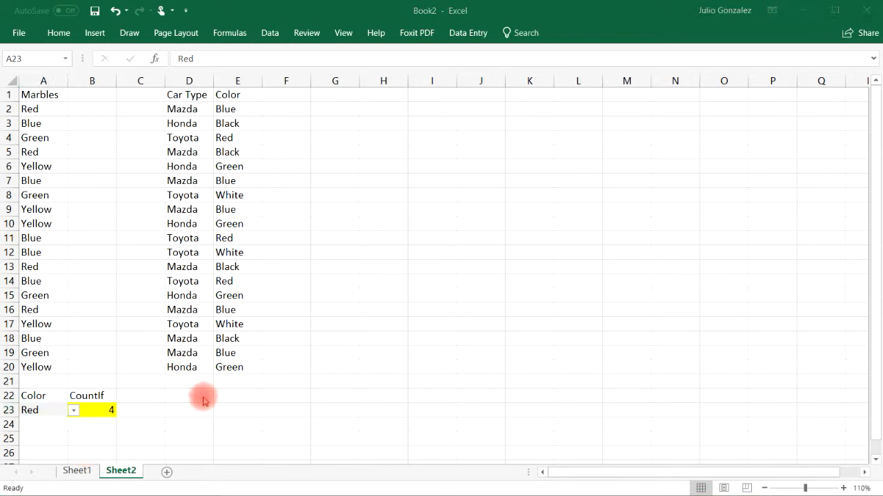
Step: Enter the headers Car Type, Color, CountIf and CountIfs in cells D22 to G22
left_click(201, 395)
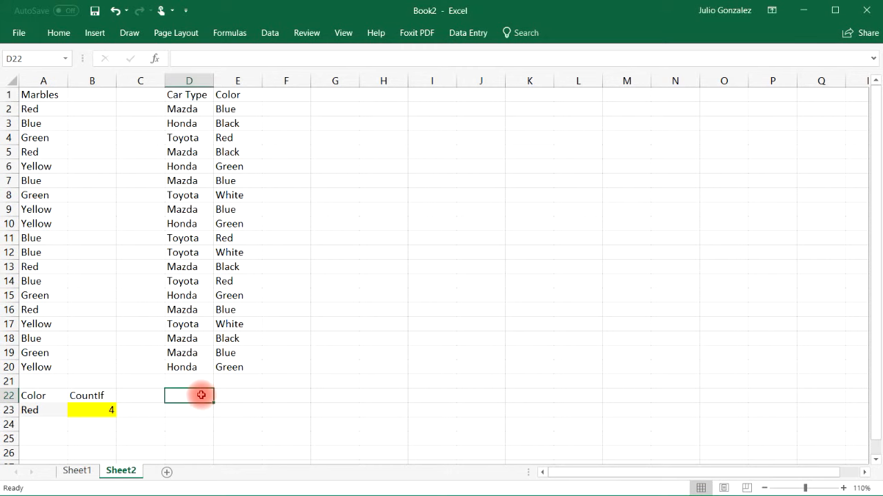
type("Car Type")
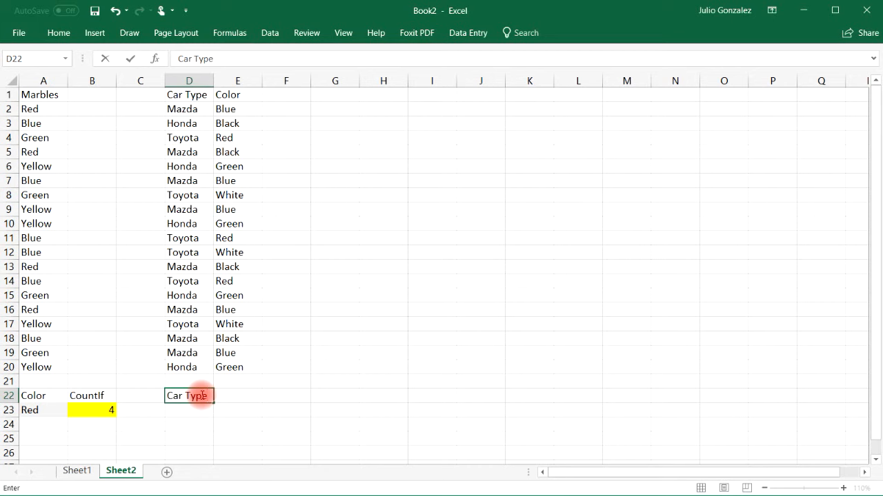
key("Tab")
type("Color")
key("Tab")
type("C")
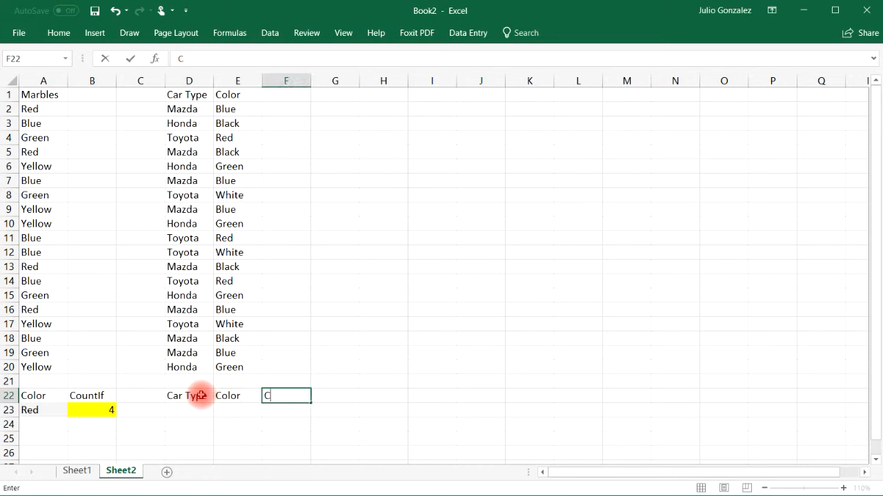
type("ountIf")
key("Tab")
type("C")
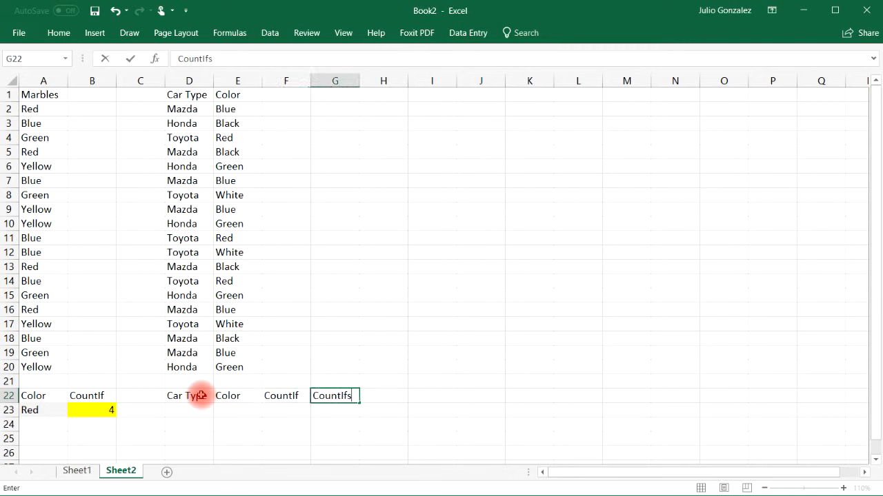
key("Tab")
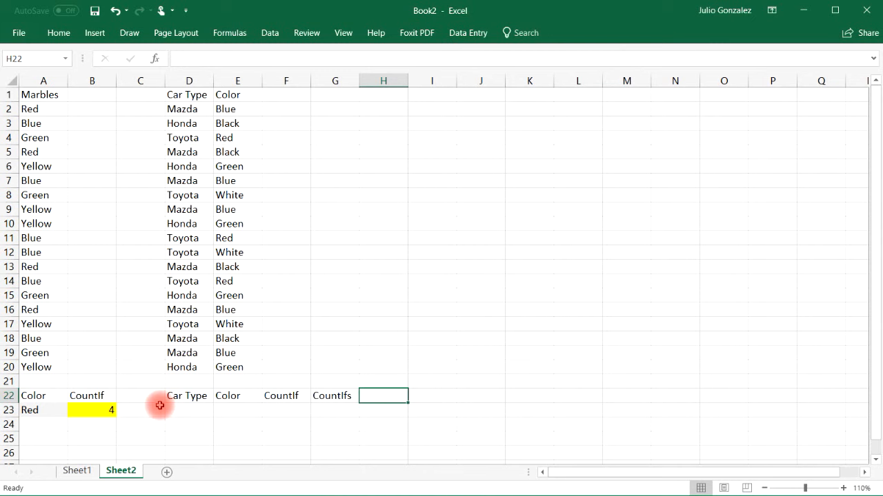
Step: Fill the car type and color input cells D23:E23 with light gray
left_click(186, 409)
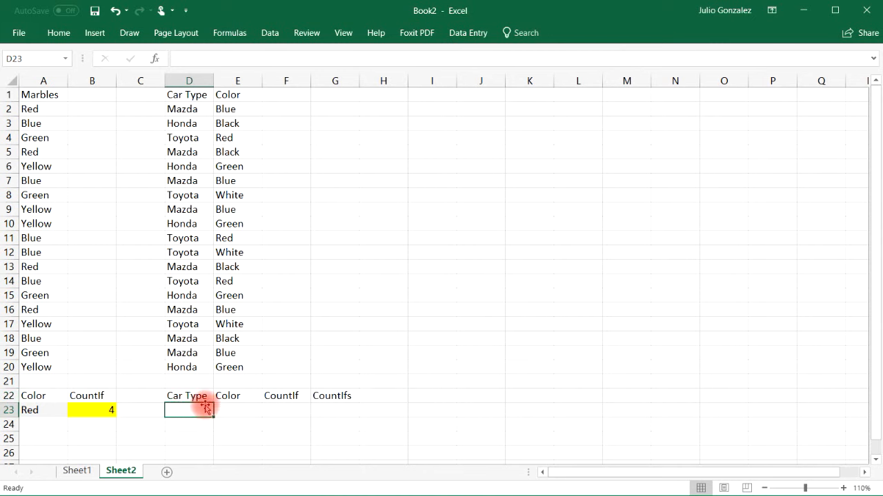
left_click_drag(191, 408, 232, 407)
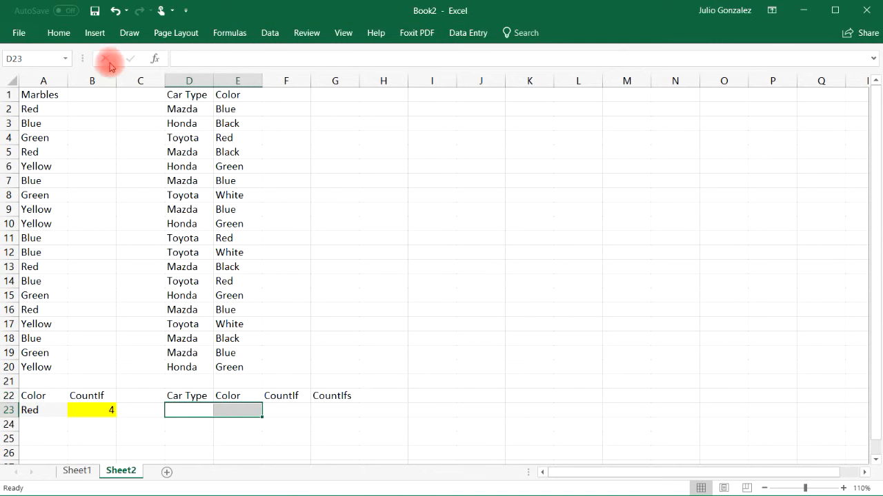
left_click(59, 32)
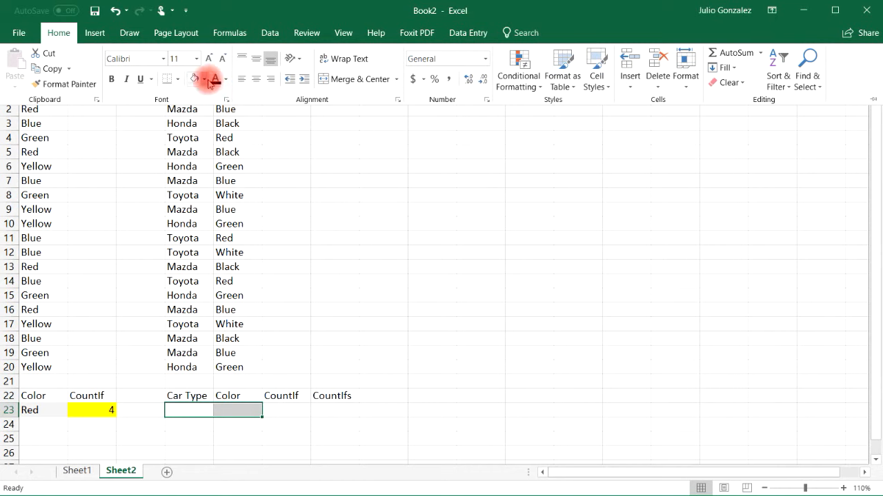
left_click(289, 410)
left_click(288, 410)
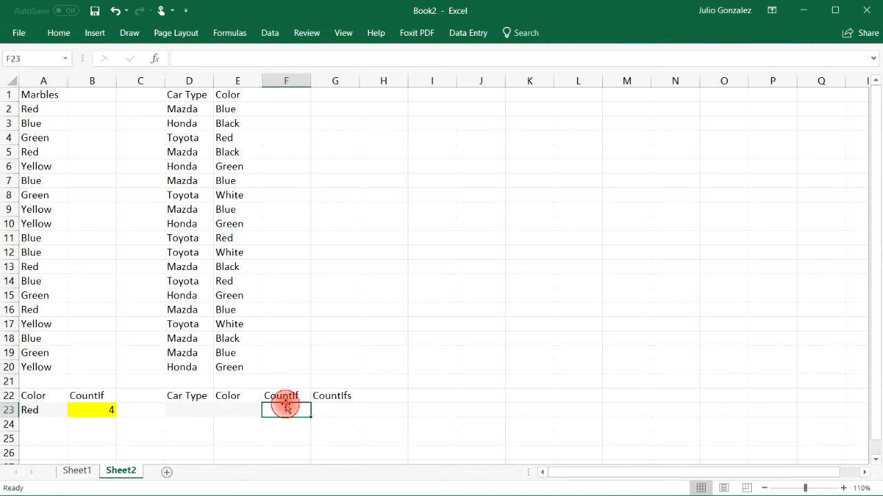
Step: Fill the CountIf and CountIfs result cells F23:G23 with yellow
left_click(282, 395)
left_click(297, 414)
left_click_drag(304, 415, 336, 412)
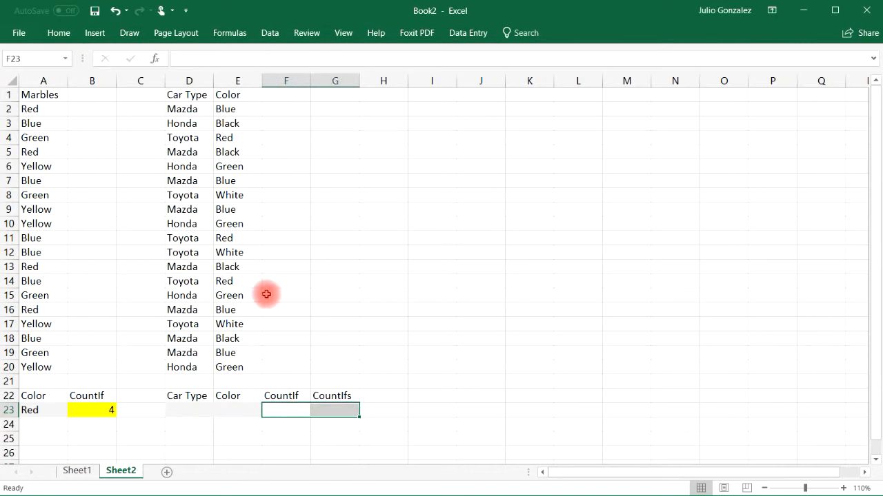
left_click(61, 33)
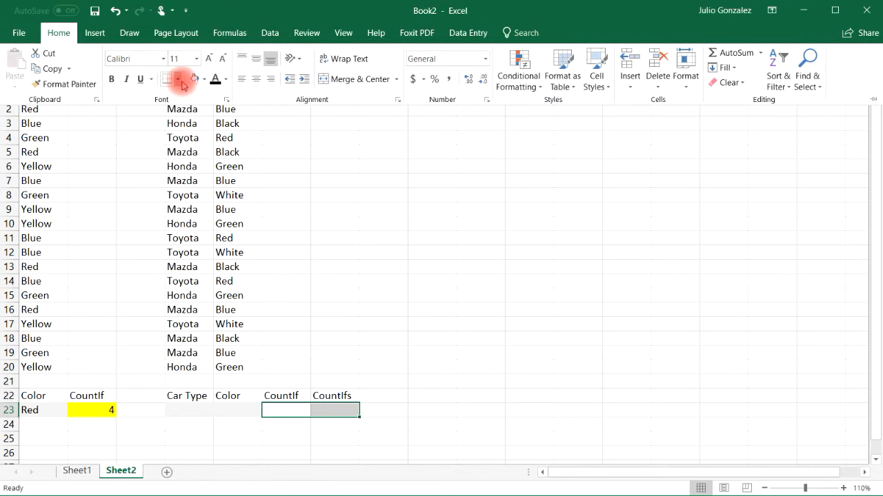
left_click(204, 79)
left_click(227, 183)
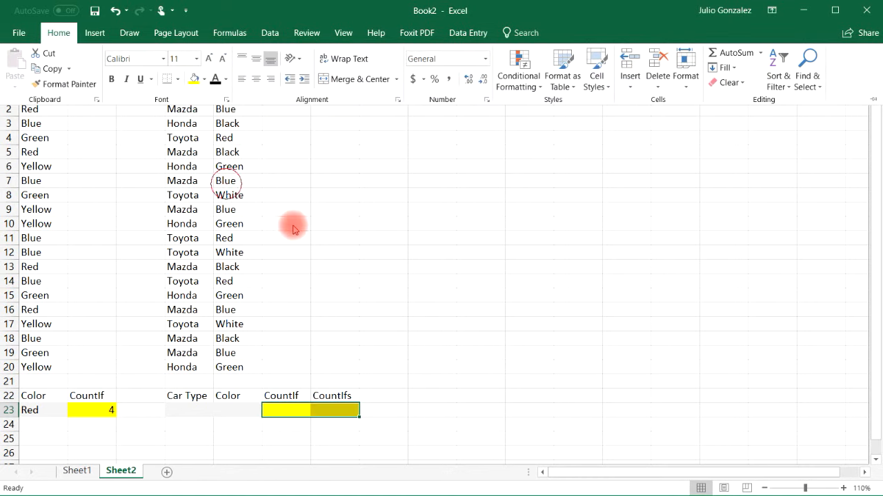
left_click(292, 435)
Step: Enter a COUNTIF formula in F23 that counts the entries in D2:D20 matching the car type in D23
left_click(188, 414)
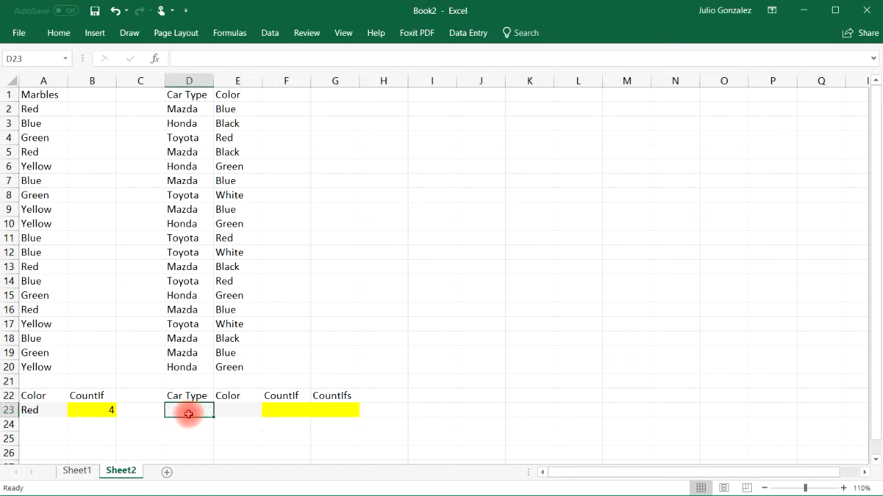
left_click(294, 411)
type("=")
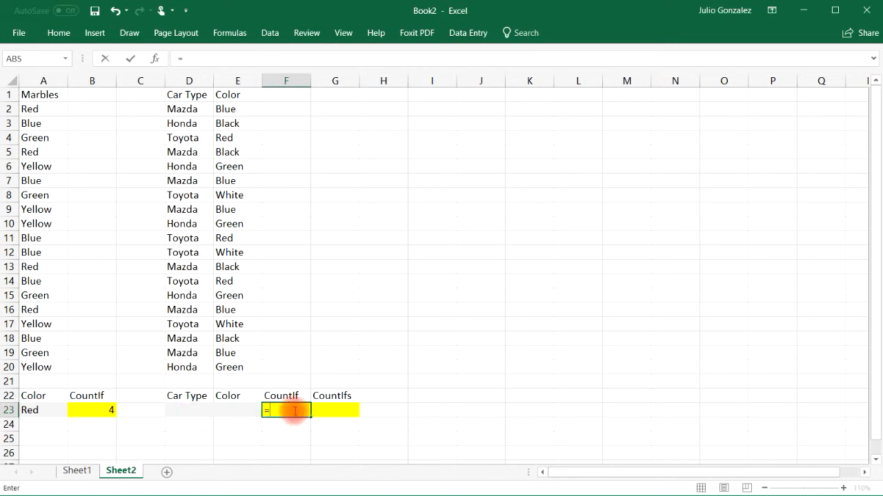
type("cou")
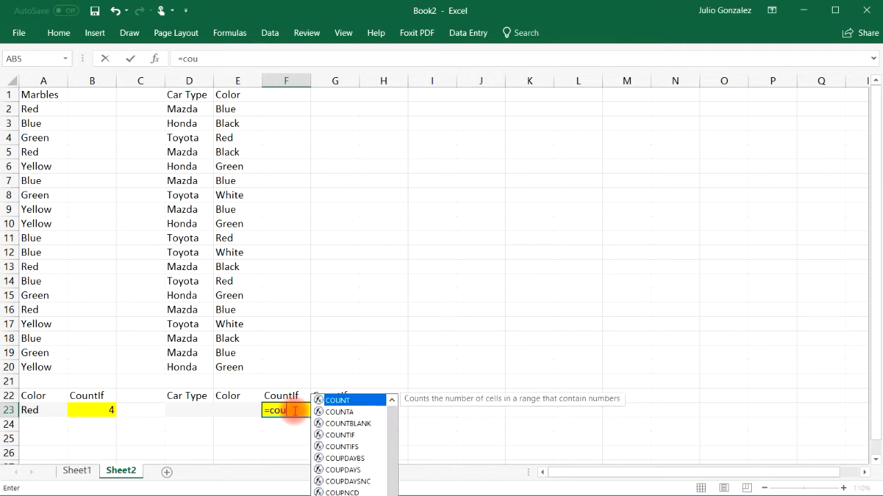
type("ntif(")
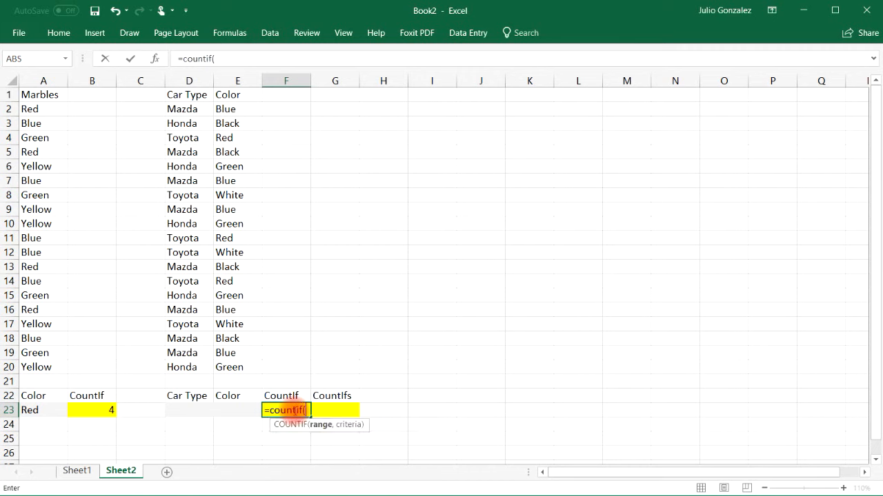
left_click_drag(182, 109, 179, 365)
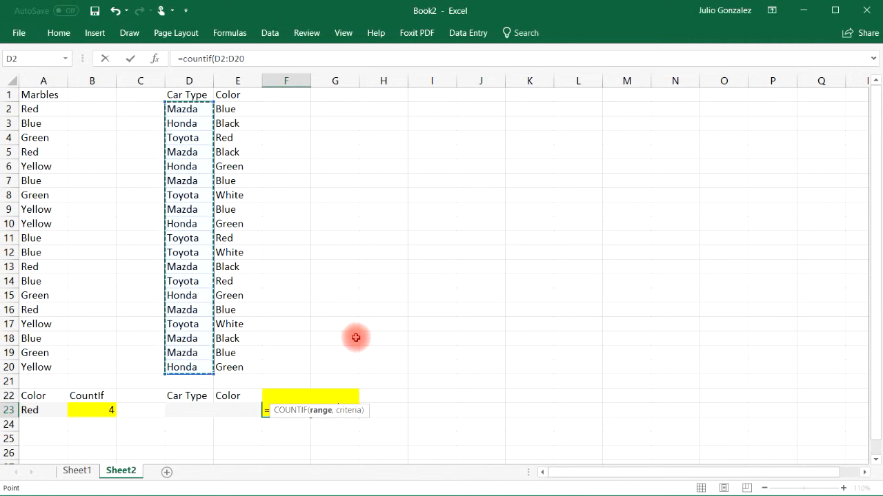
type(",")
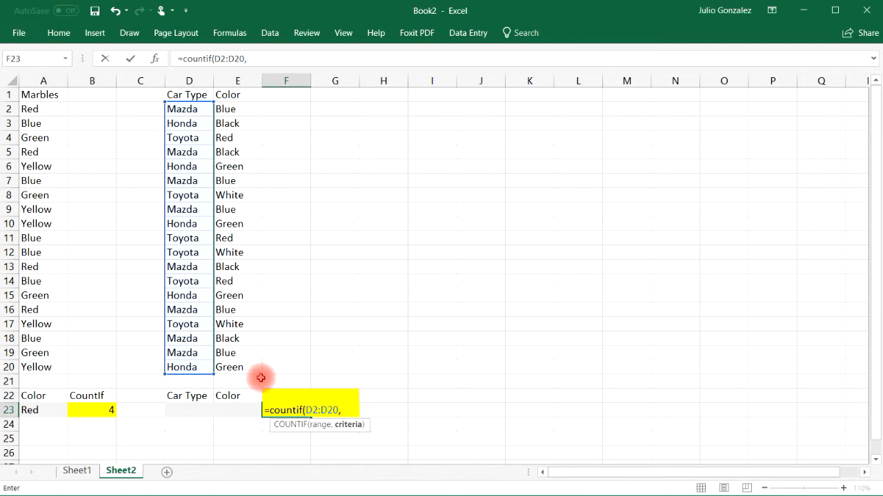
left_click(198, 408)
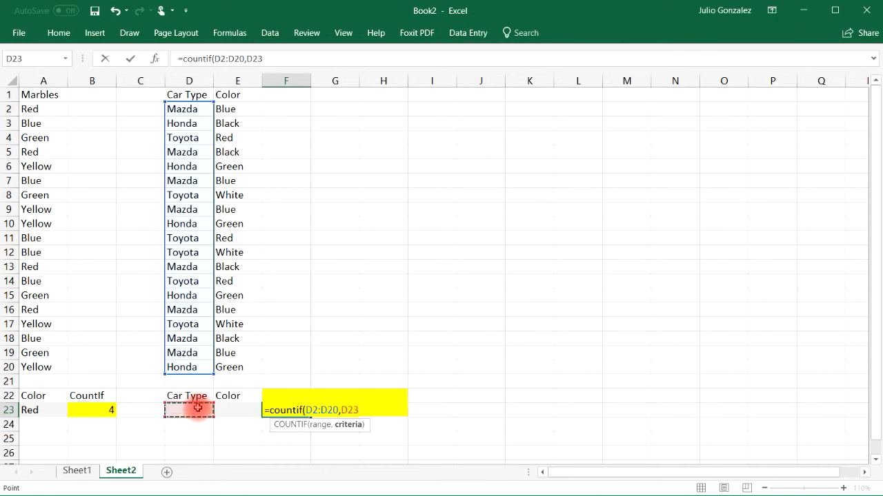
type(")")
key("Return")
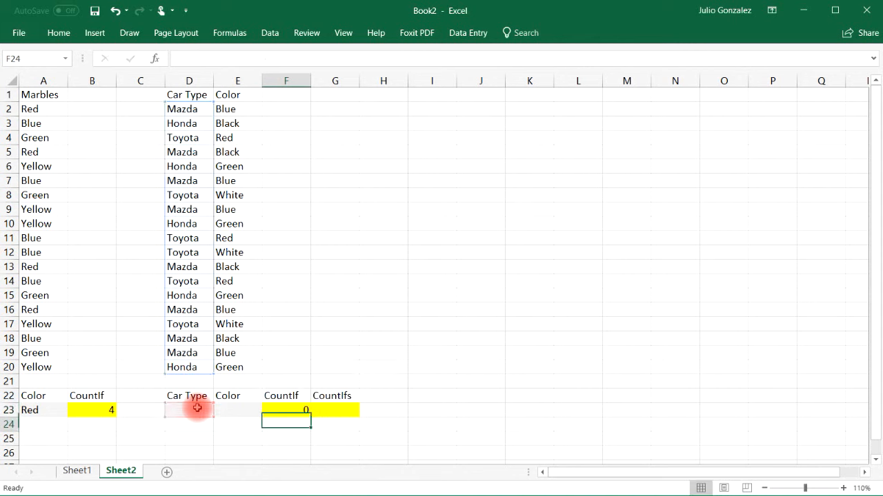
Step: Enter a COUNTIFS formula in G23 counting rows where D2:D20 matches the car type in D23 and E2:E20 matches the color in E23
left_click(333, 410)
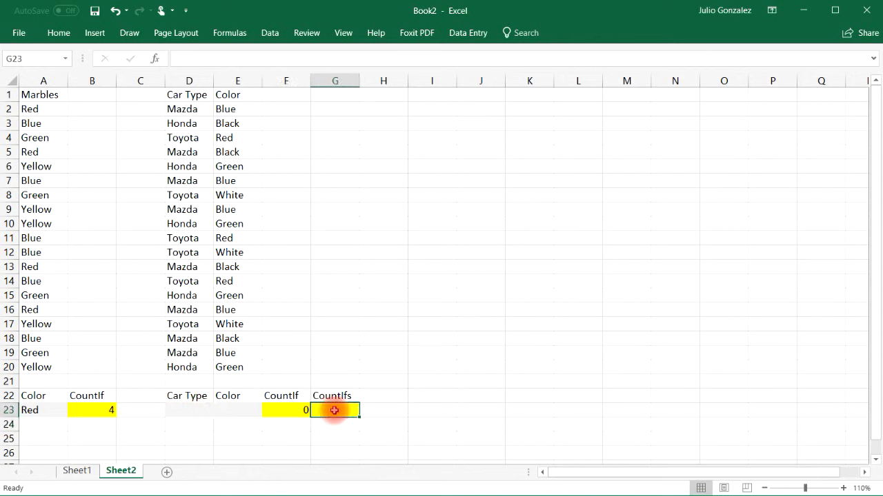
type("=counti")
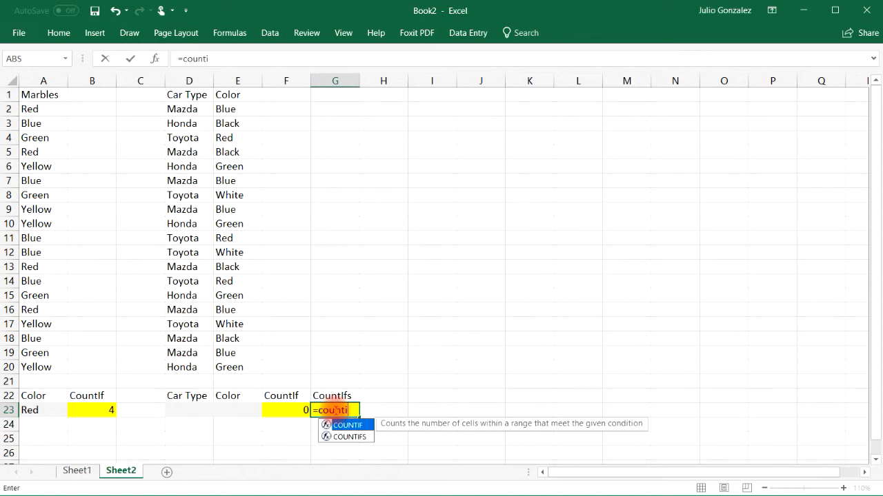
type("fs(")
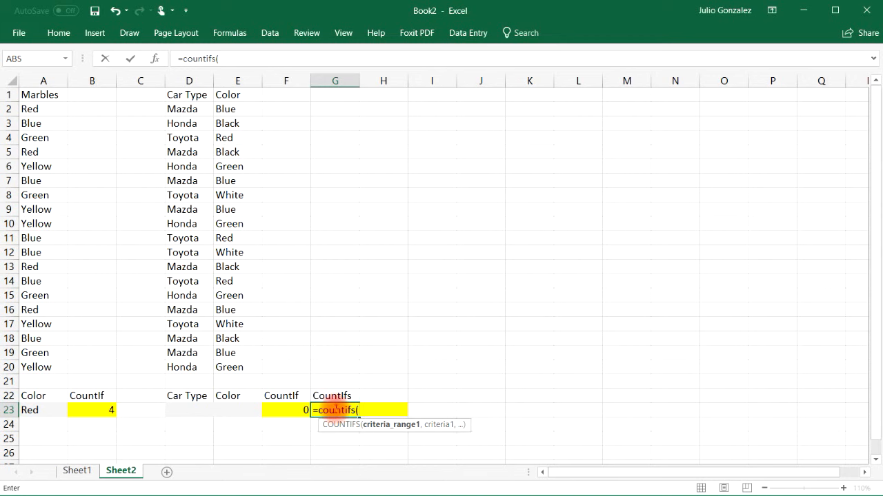
left_click_drag(182, 109, 170, 365)
type(",")
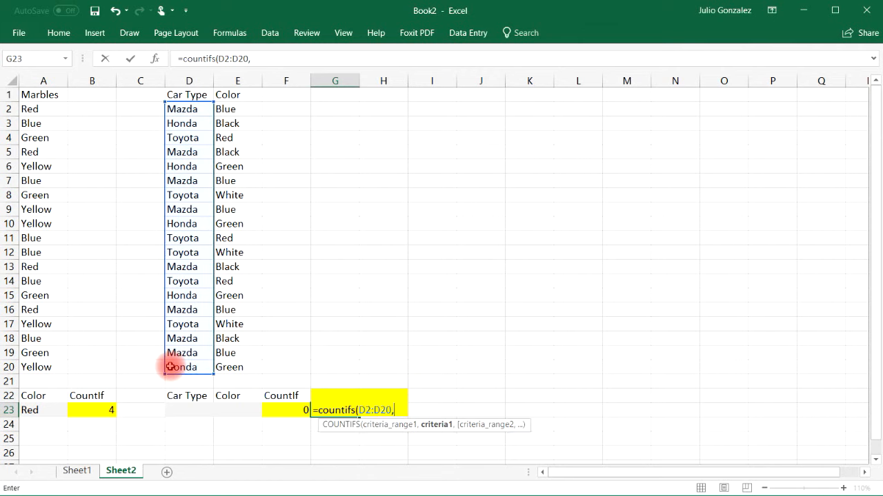
left_click(182, 411)
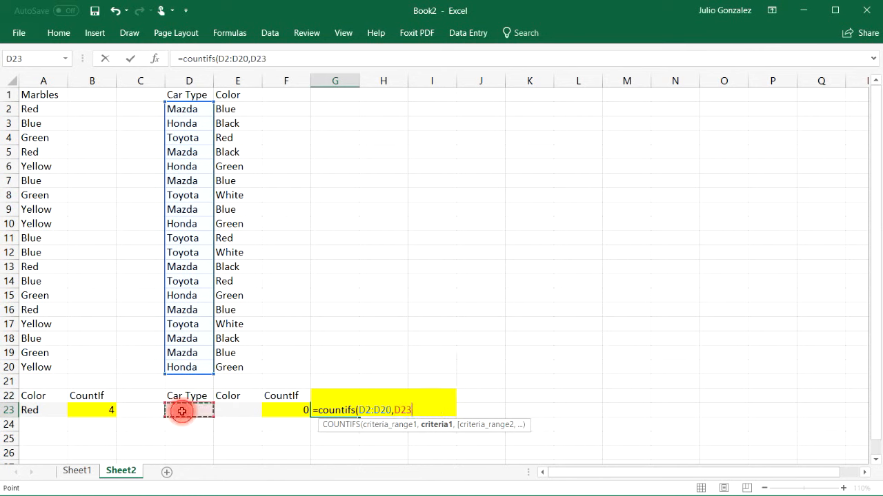
type(",")
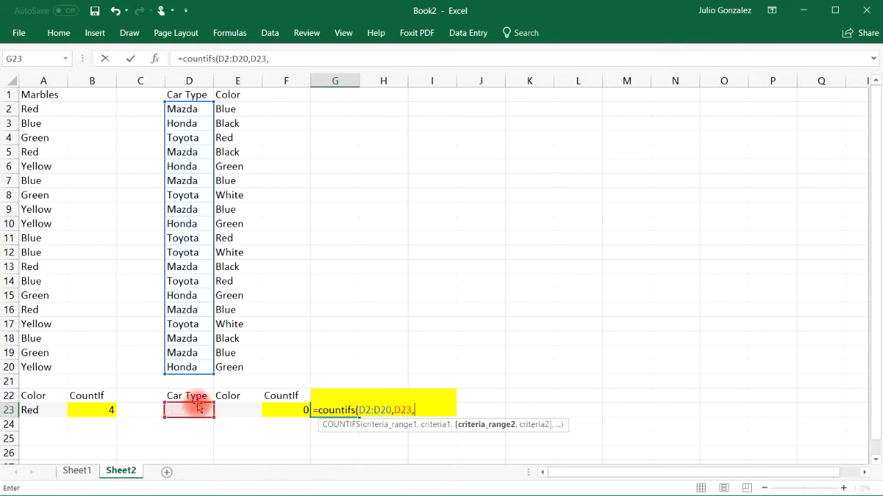
left_click_drag(248, 108, 254, 367)
type(",")
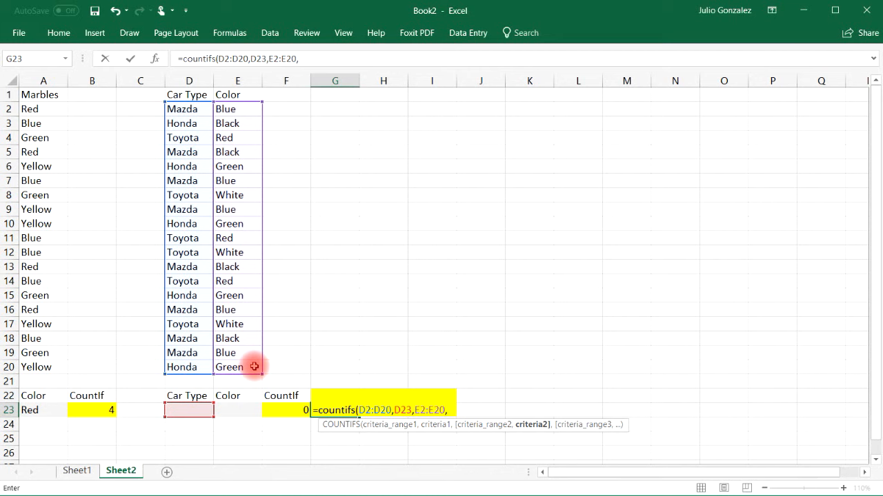
left_click(234, 410)
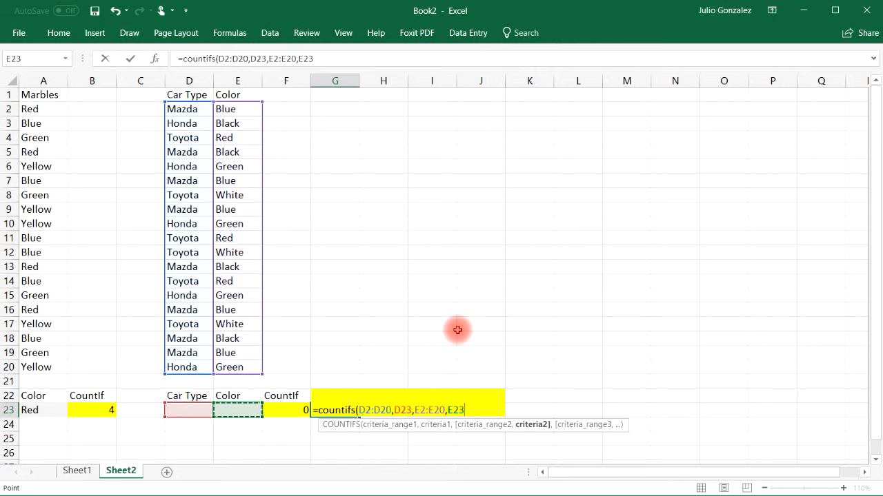
type(")")
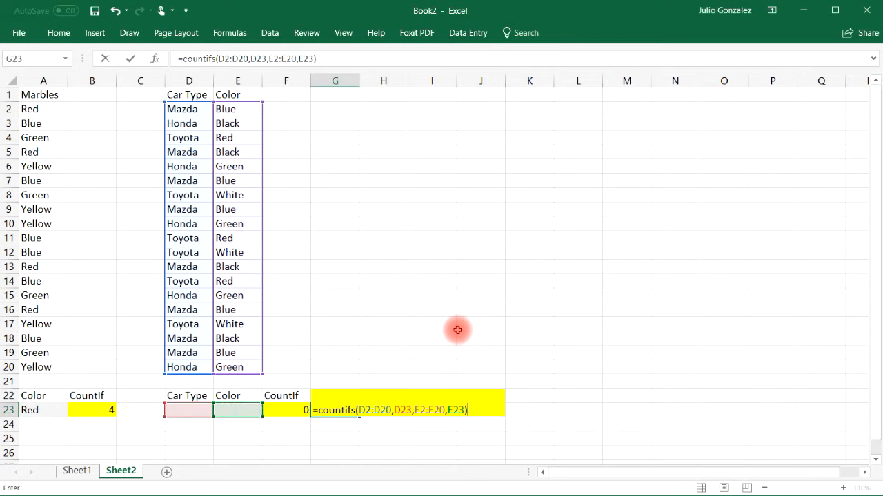
key("Return")
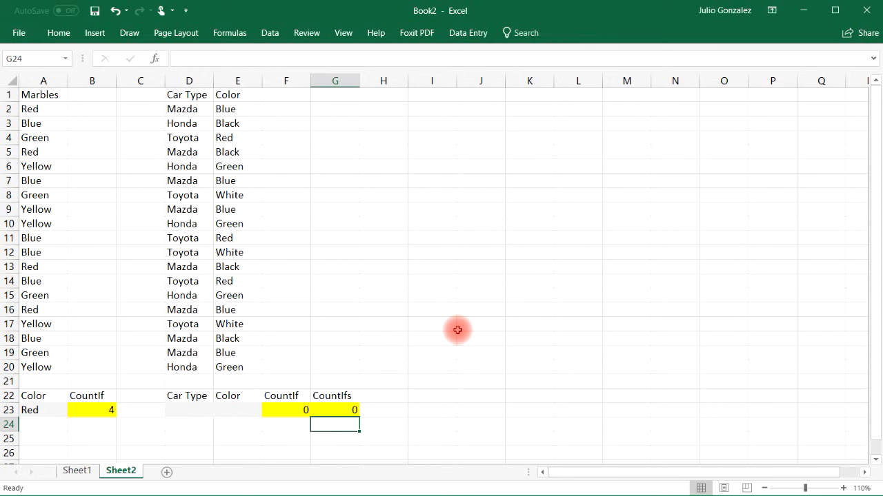
Step: Enter Mazda as the car type in D23
left_click(187, 410)
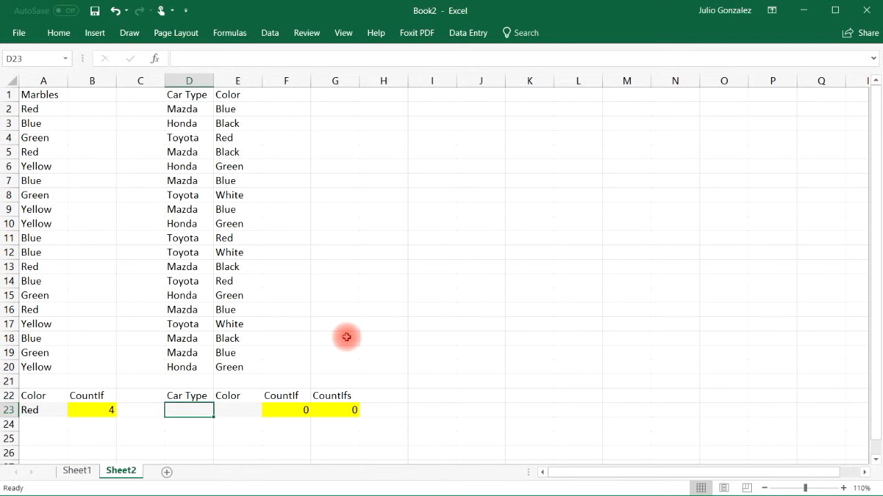
type("Maz")
key("Return")
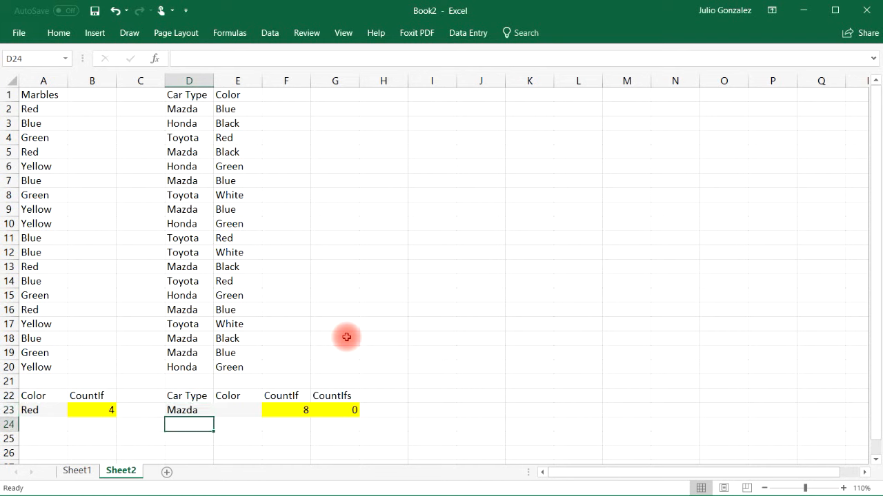
Step: Select every Mazda cell in D2:D20 together to check the COUNTIF result in F23
left_click(190, 123)
left_click(196, 108)
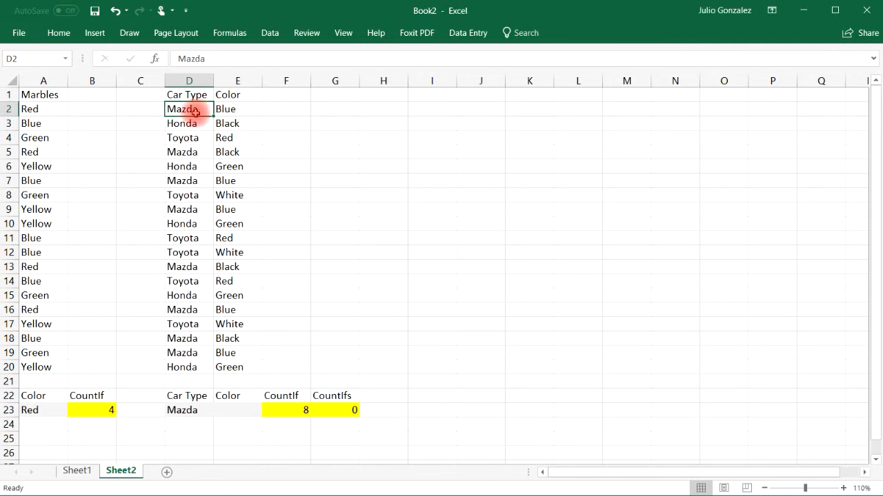
left_click(195, 151, "ctrl")
left_click(191, 180, "ctrl")
left_click(191, 209, "ctrl")
left_click(191, 269, "ctrl")
left_click(188, 310, "ctrl")
left_click(185, 338, "ctrl")
left_click(185, 353, "ctrl")
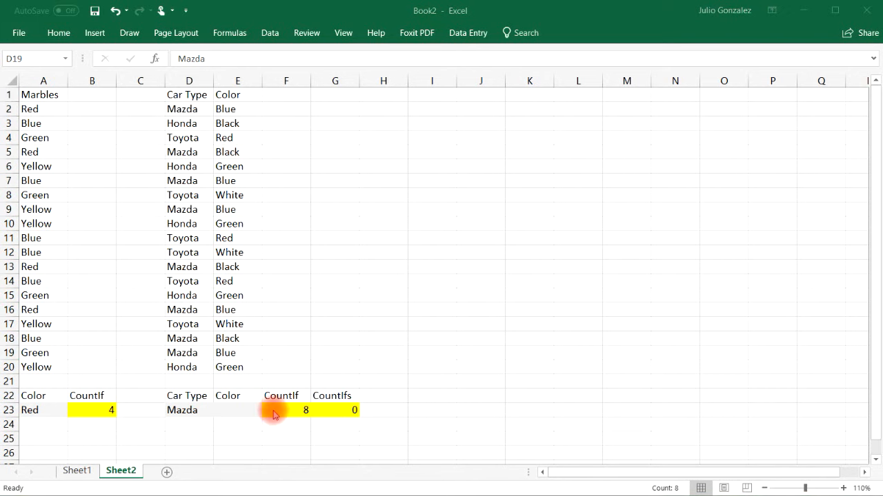
Step: Enter Blue as the color in E23
left_click(219, 411)
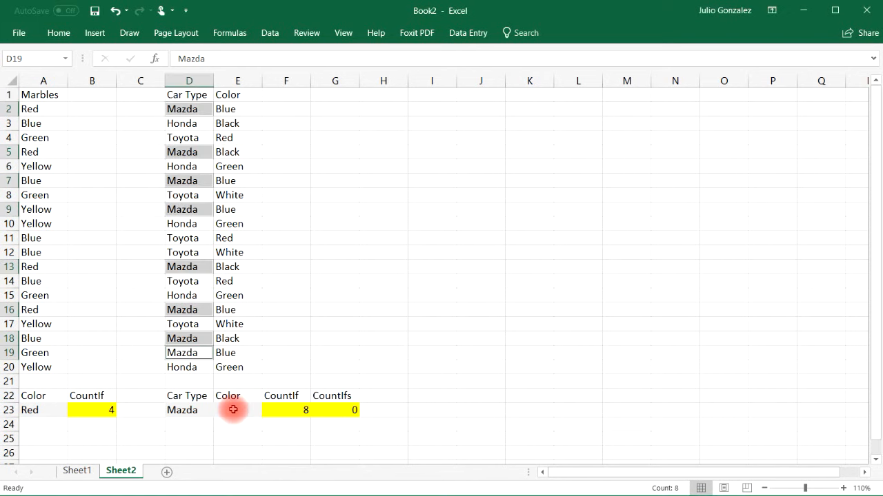
left_click(233, 410)
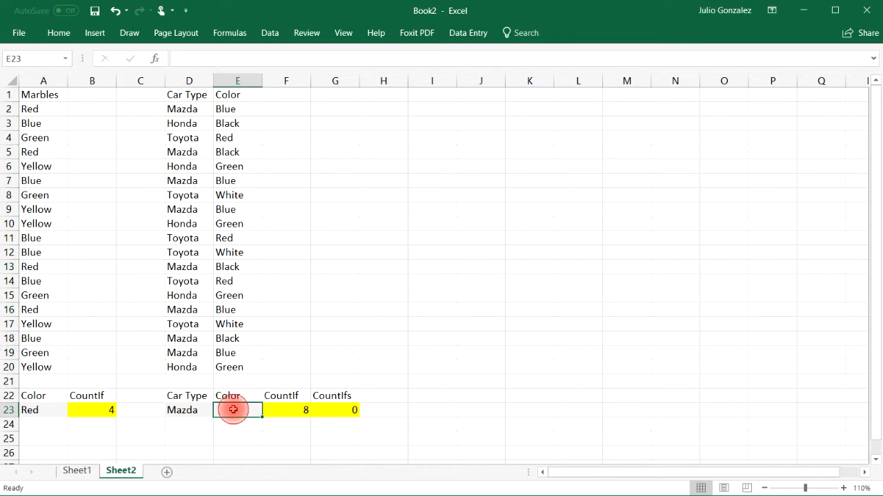
double_click(234, 409)
type("Blue")
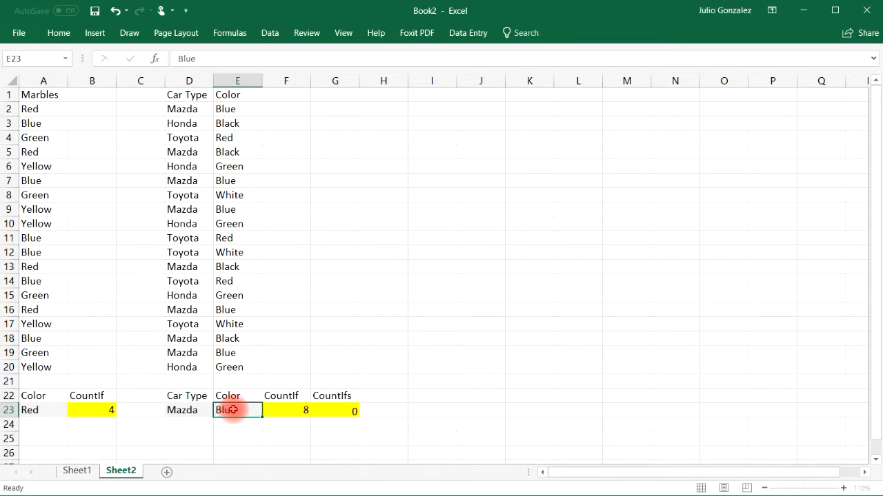
key("Return")
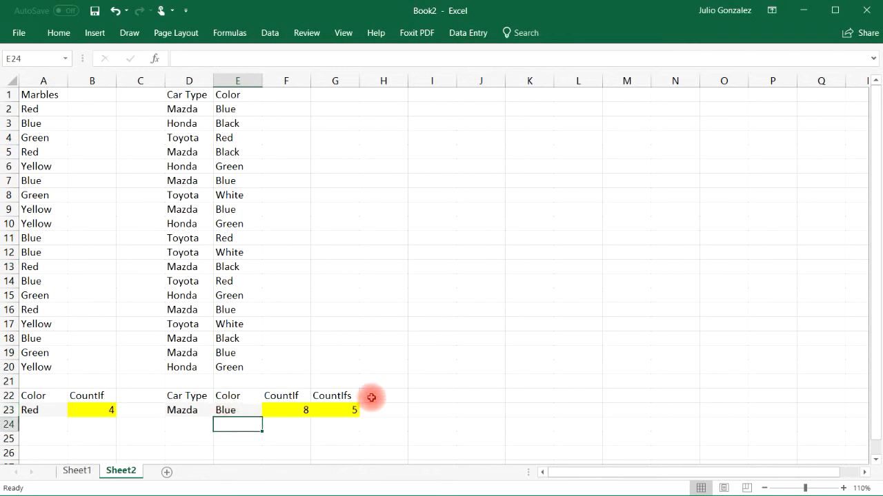
Step: Inspect the formulas in F23 and G23, and select all Mazda and Blue rows in D2:E20 to check the COUNTIFS result
left_click(295, 411)
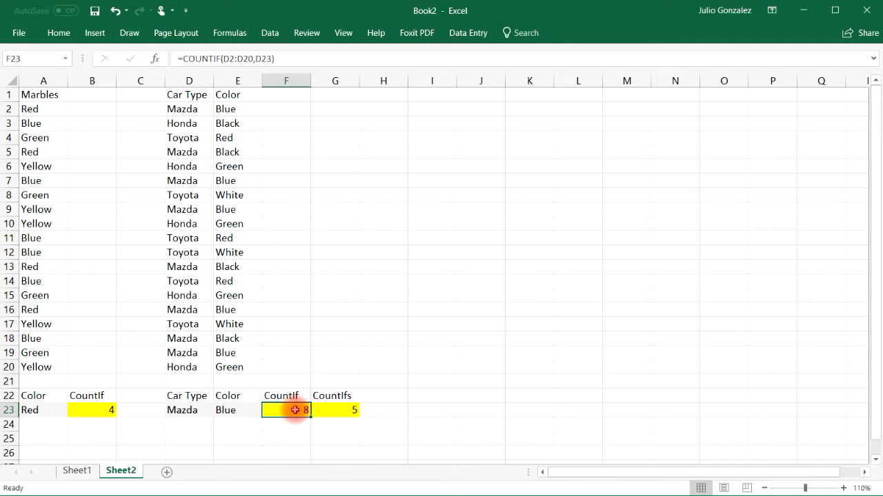
left_click(349, 410)
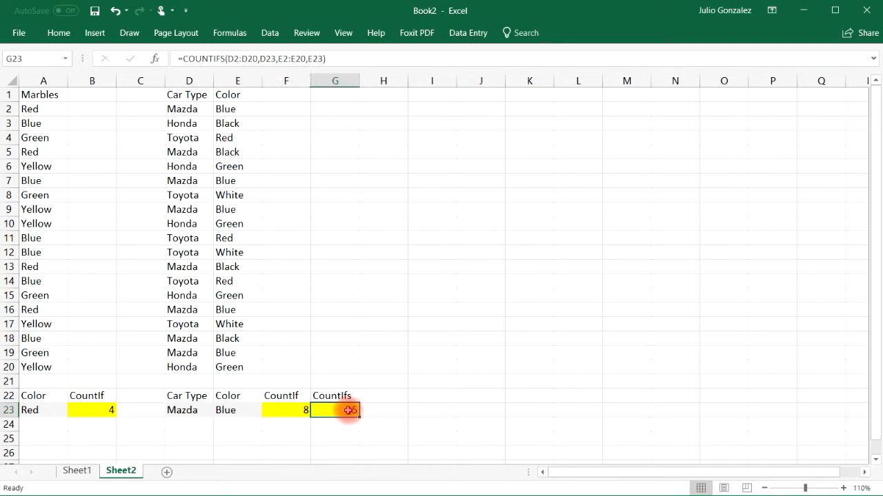
left_click_drag(181, 109, 225, 109)
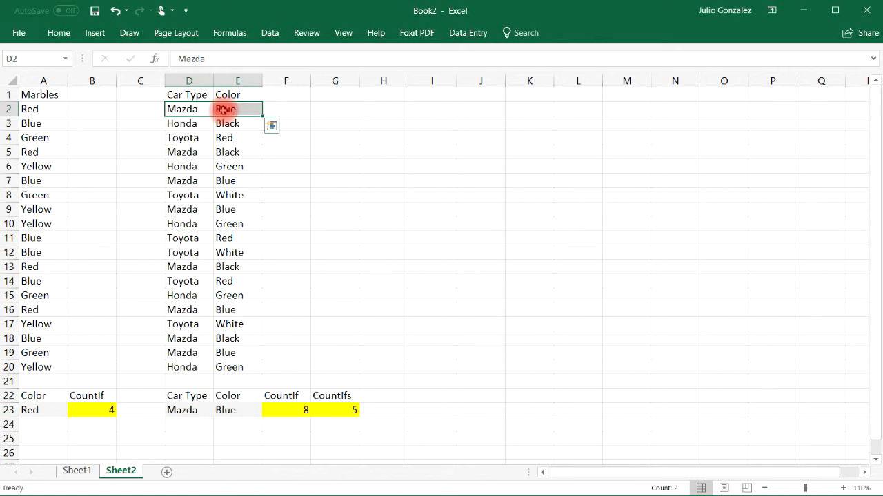
left_click(184, 179, "ctrl")
left_click_drag(184, 179, 229, 180)
left_click_drag(182, 207, 225, 209)
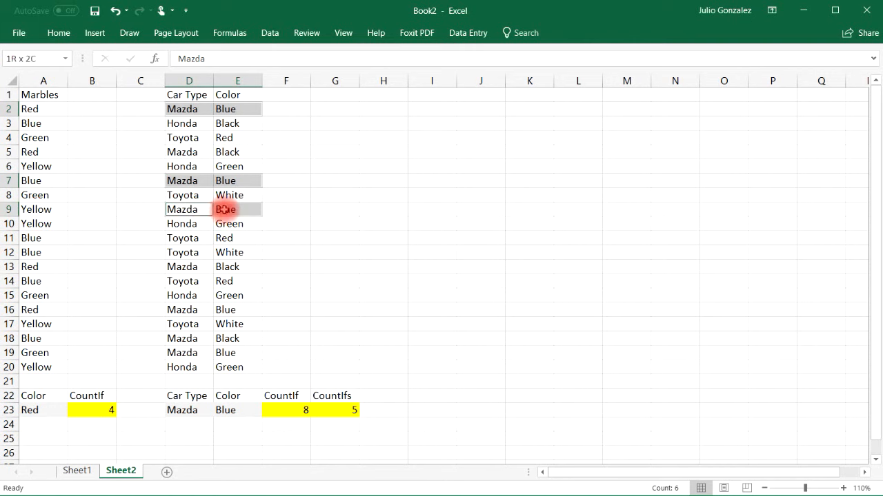
left_click(181, 310, "ctrl")
left_click_drag(182, 310, 229, 309)
left_click_drag(182, 352, 229, 354)
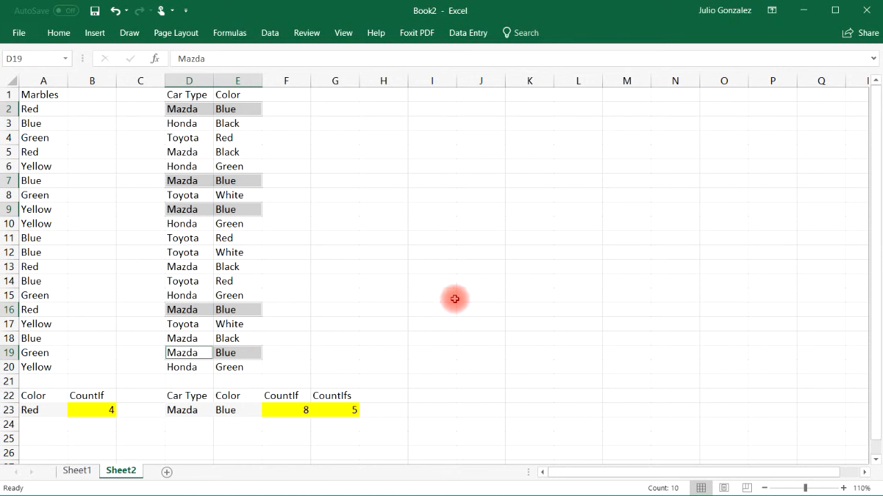
left_click(454, 299)
Step: Clear the color in E23 and set the car type in D23 to Honda
left_click(222, 410)
key("Delete")
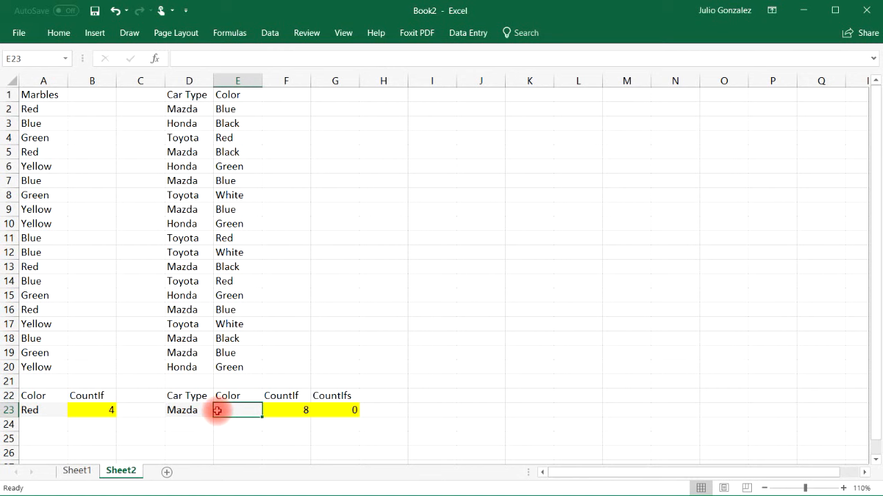
left_click(186, 410)
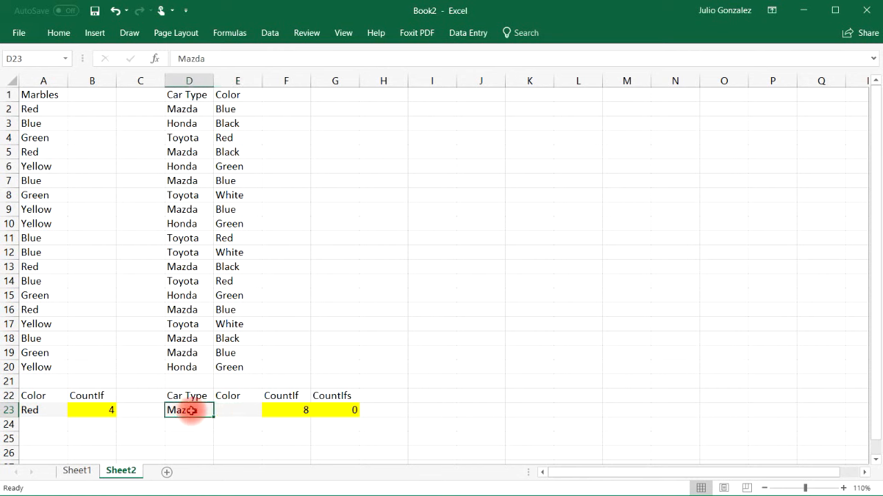
type("Honda")
key("Return")
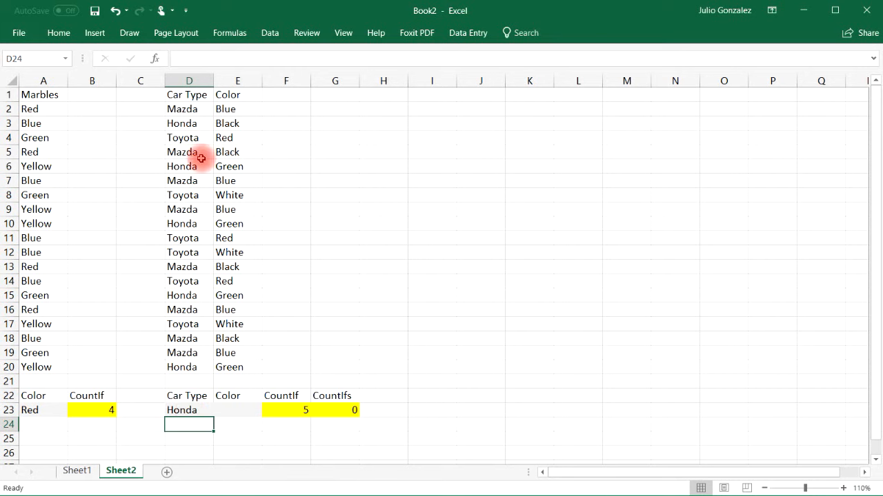
Step: Select every Honda cell in D2:D20 together to check the COUNTIF result in F23
left_click(183, 125)
left_click(198, 166, "ctrl")
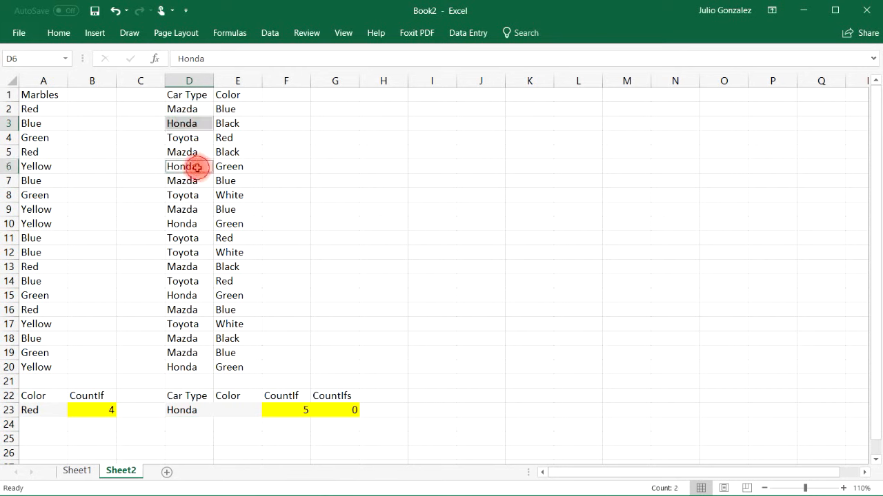
left_click(184, 224, "ctrl")
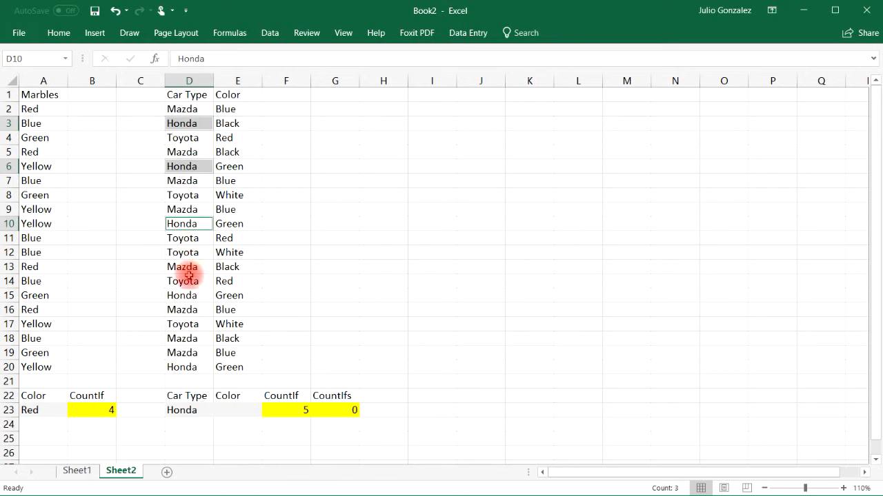
left_click(183, 296, "ctrl")
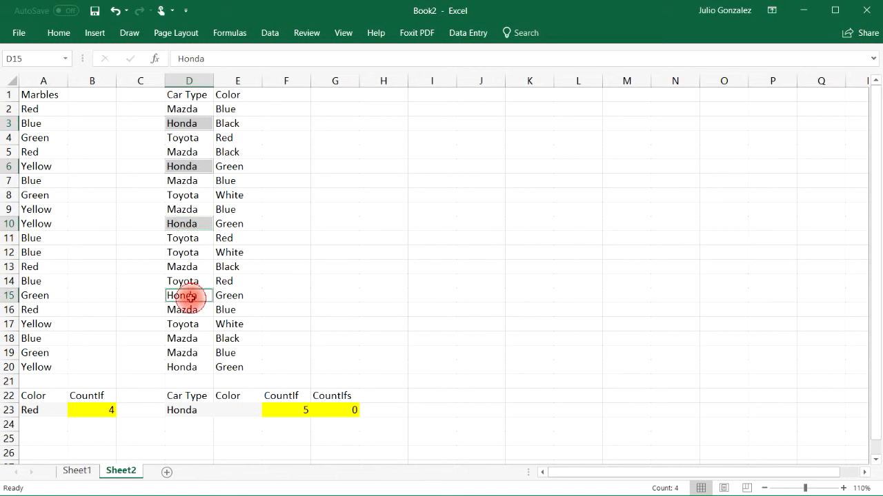
left_click(183, 366, "ctrl")
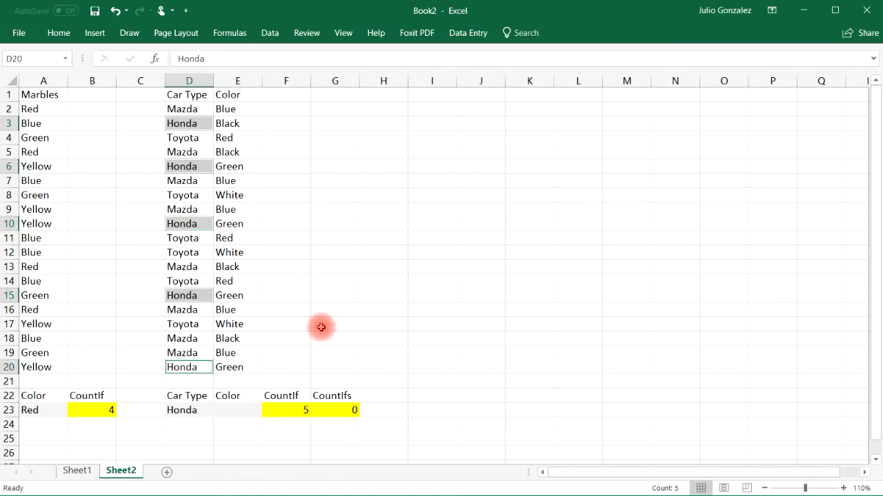
Step: Enter Green as the color in E23
double_click(235, 409)
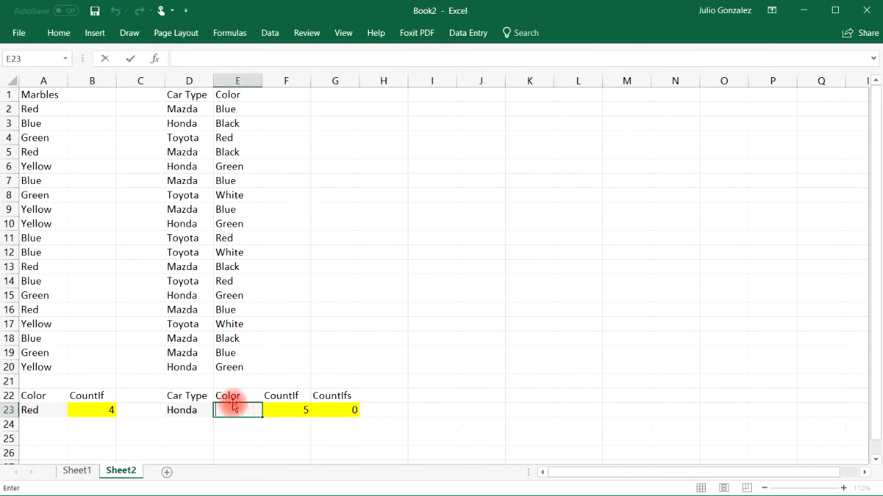
type("Green")
key("Return")
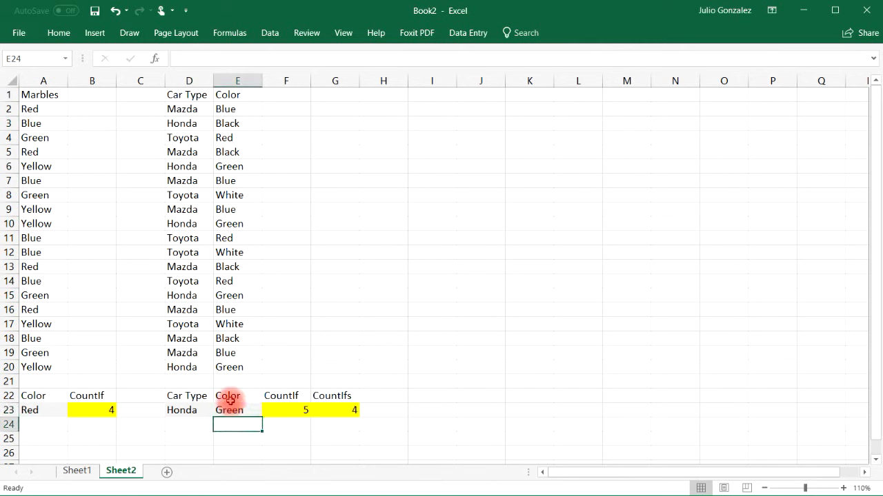
Step: Select all Honda and Green rows in D2:E20 to check the COUNTIFS result, and review the count headers and the criteria in D23:E23
left_click_drag(182, 166, 230, 167)
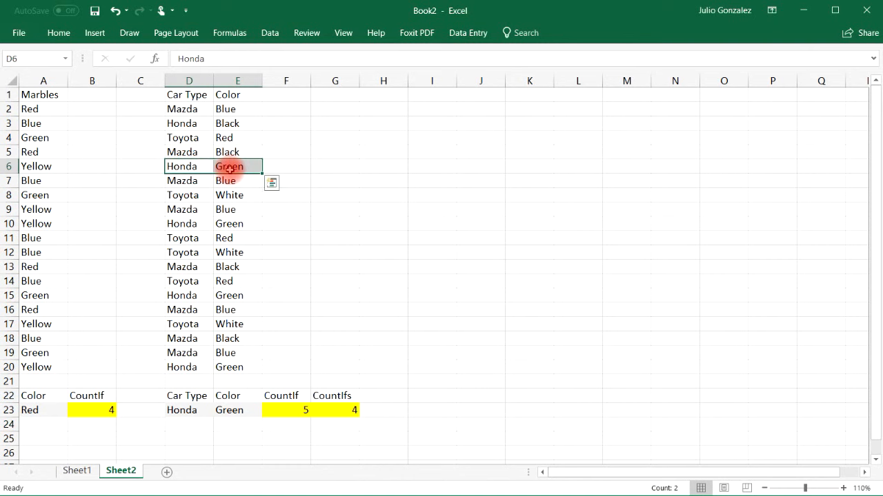
left_click_drag(181, 223, 229, 223, "ctrl")
left_click_drag(181, 296, 230, 295, "ctrl")
left_click_drag(181, 367, 227, 367, "ctrl")
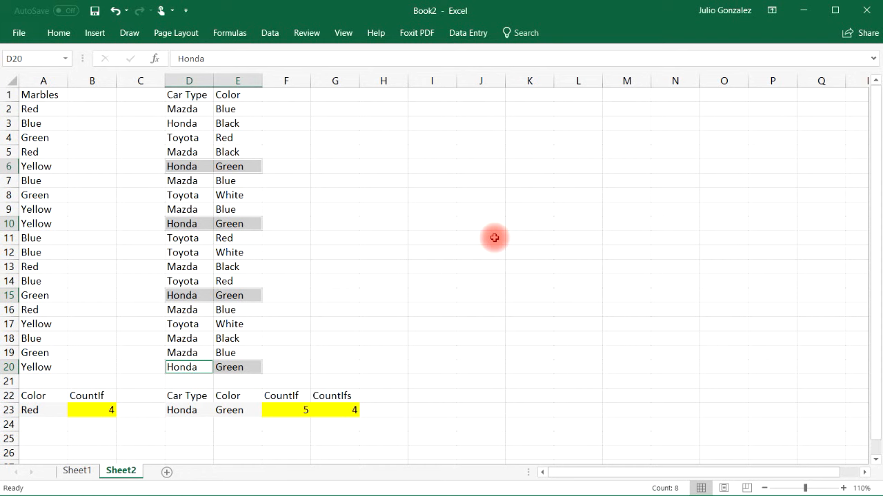
left_click(346, 393)
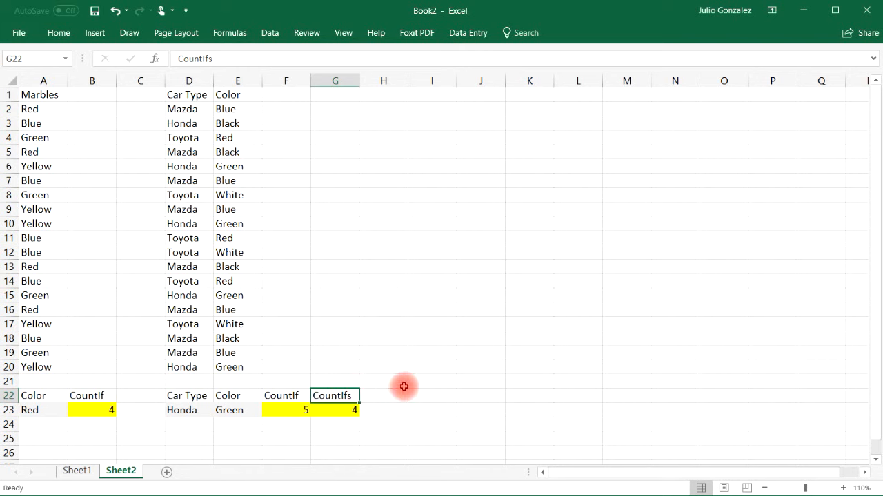
left_click(280, 394)
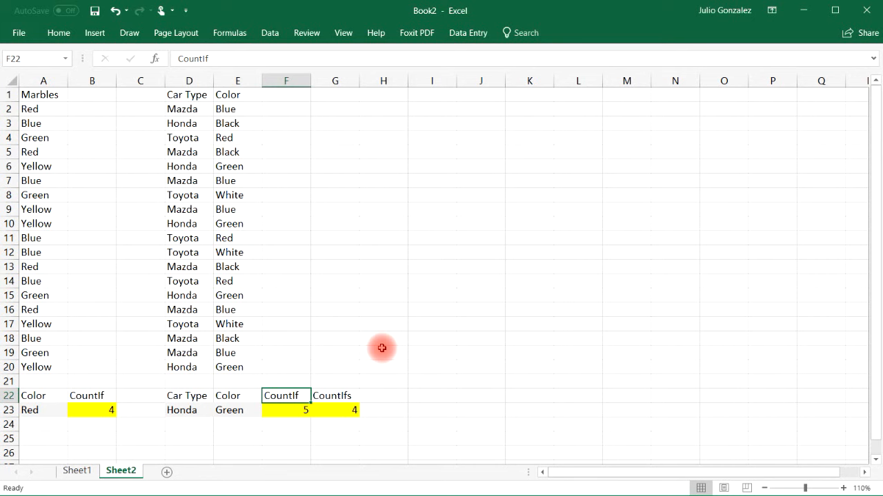
left_click(197, 410)
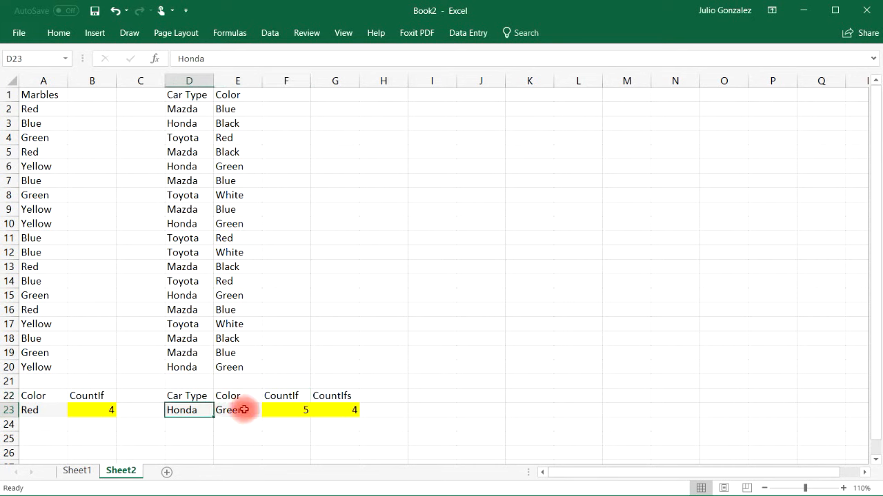
left_click(245, 410)
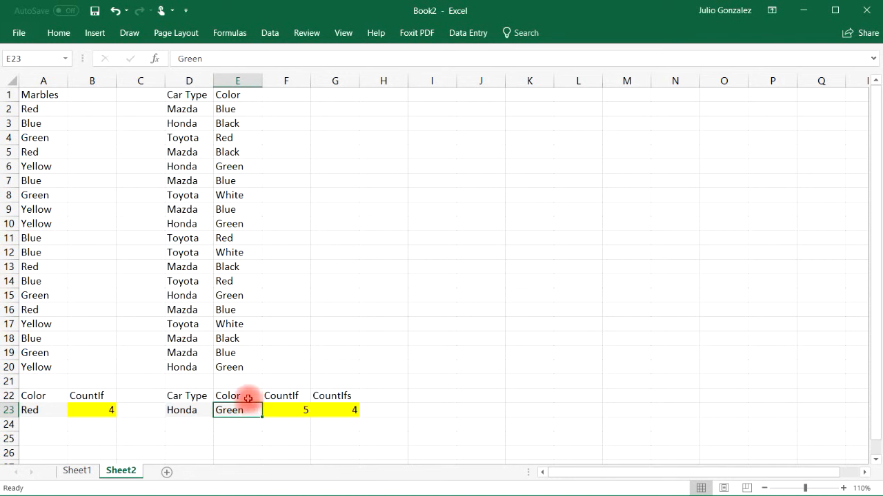